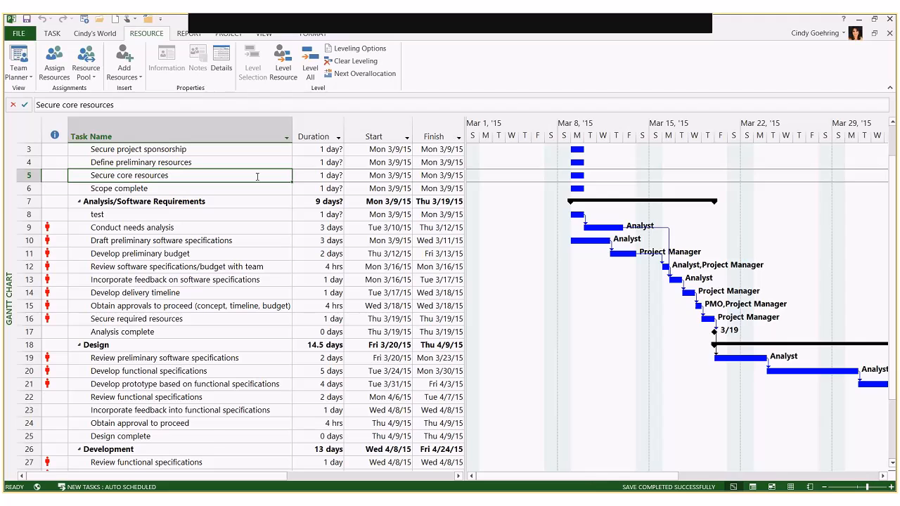
Create a new blank project and hide the timeline above its Gantt chart
scroll(257, 176, up, 1)
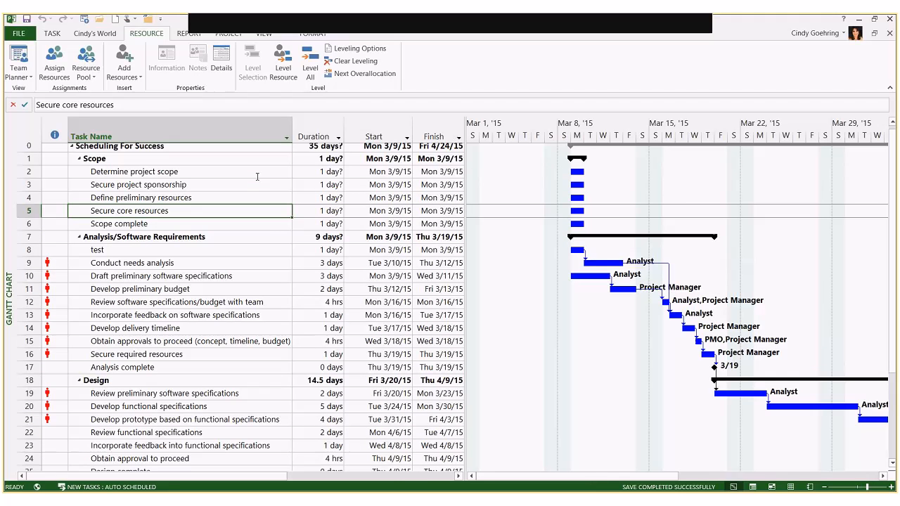
click(115, 19)
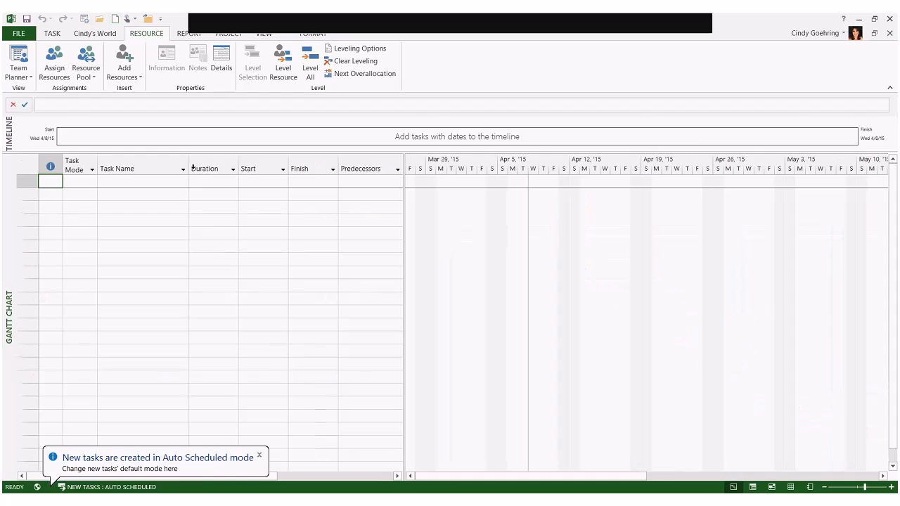
double_click(199, 154)
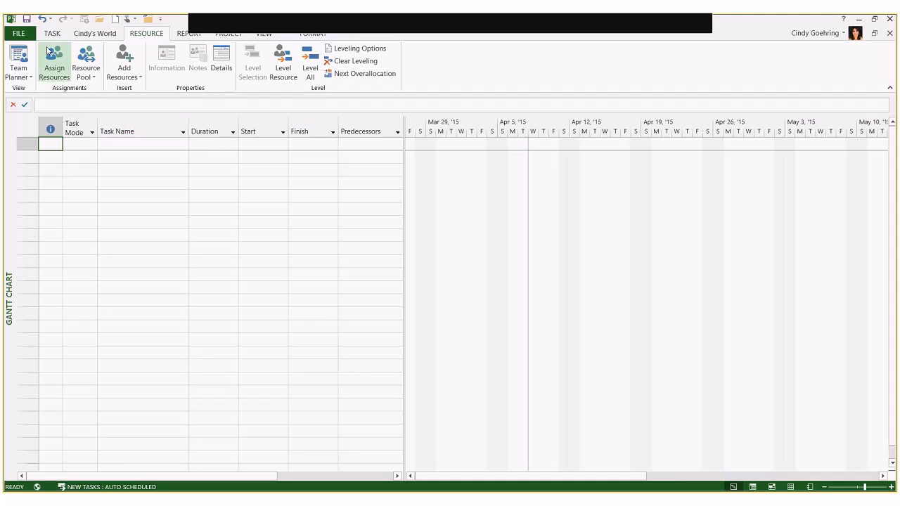
click(18, 34)
click(20, 28)
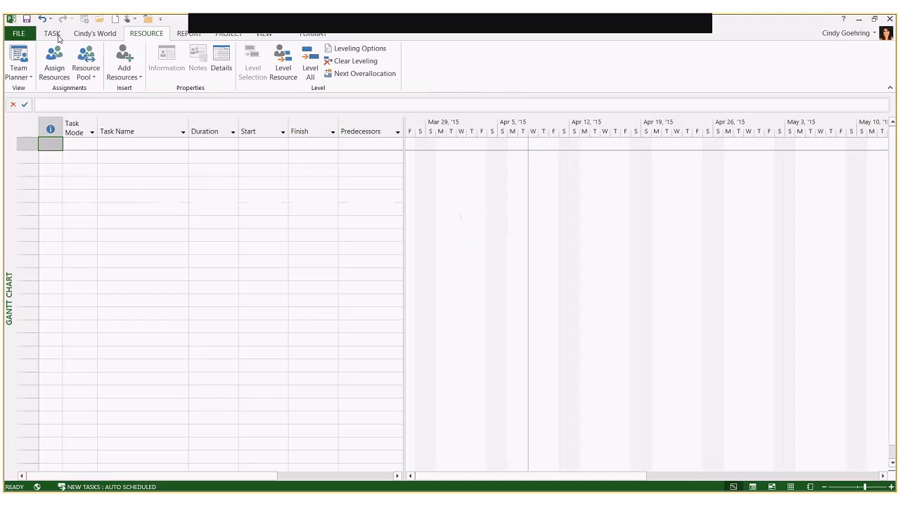
Examine the Schedule from and Calendar choices in the new project's information, and leave the dialog without changes
click(224, 35)
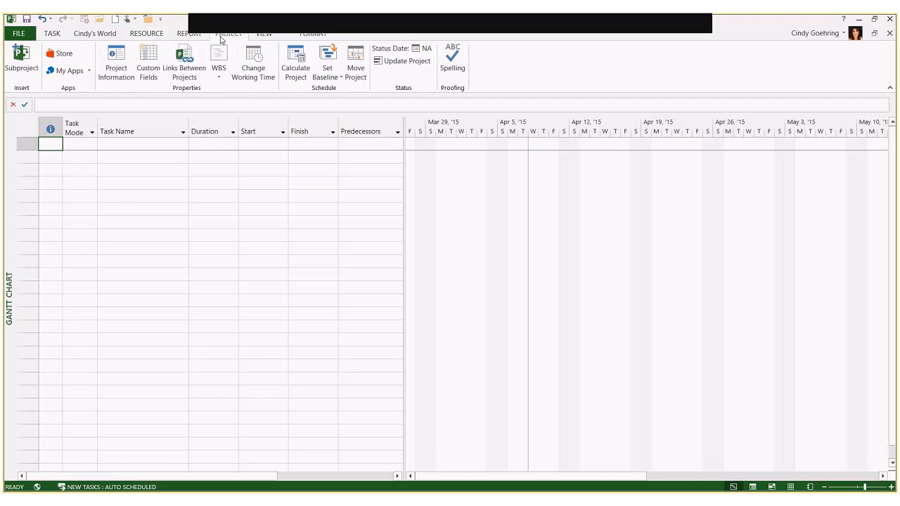
click(443, 16)
drag(196, 26, 273, 38)
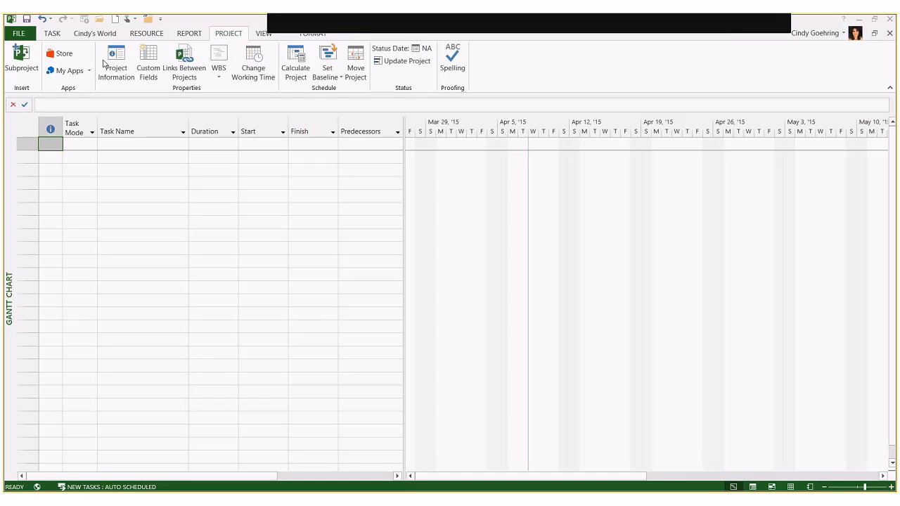
click(116, 59)
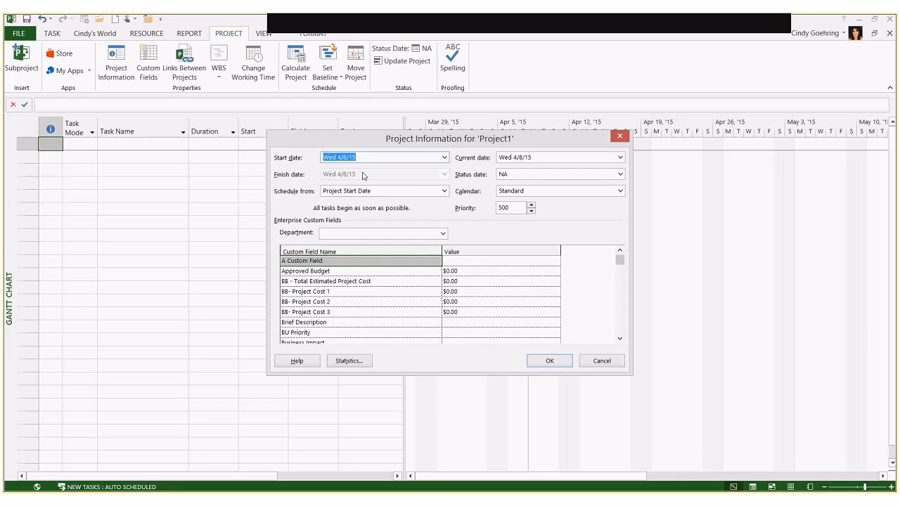
click(422, 191)
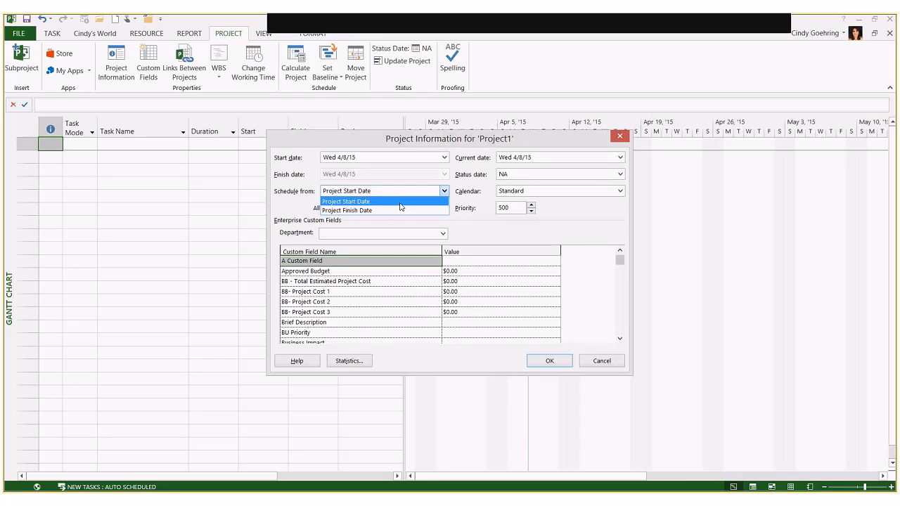
click(480, 232)
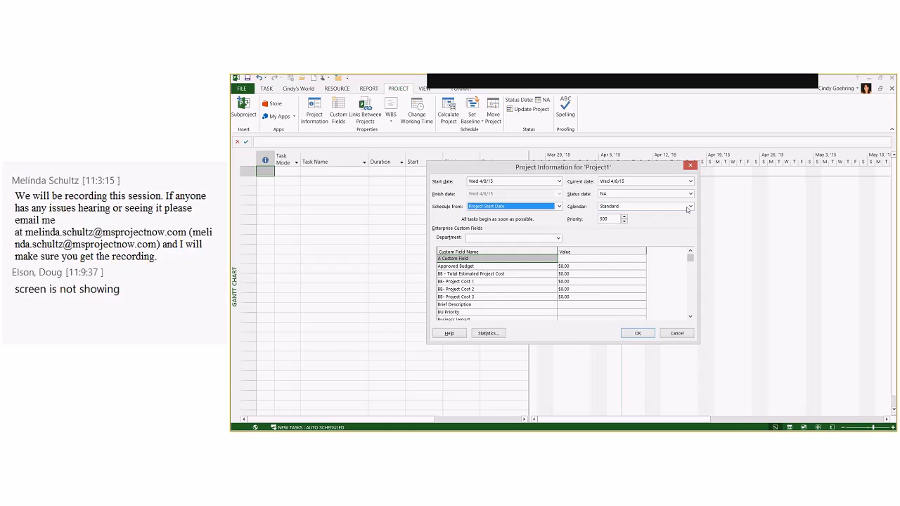
click(691, 206)
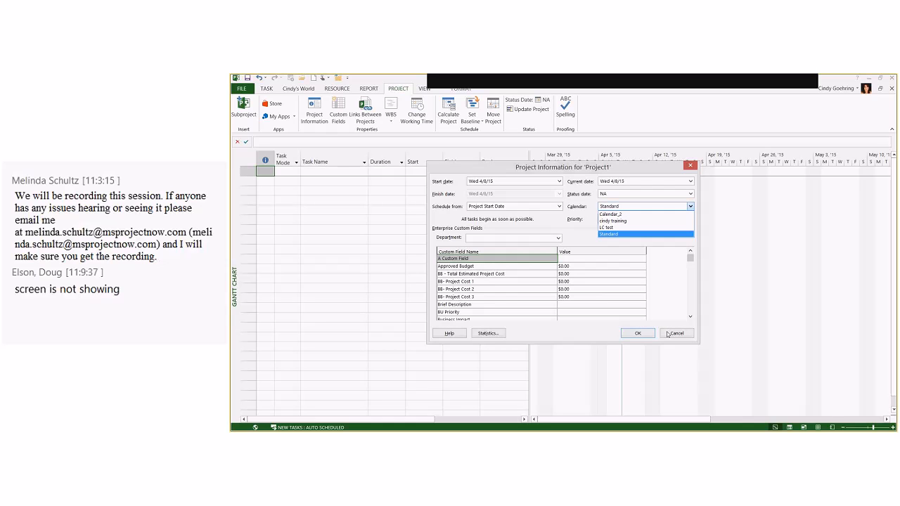
click(668, 334)
click(668, 333)
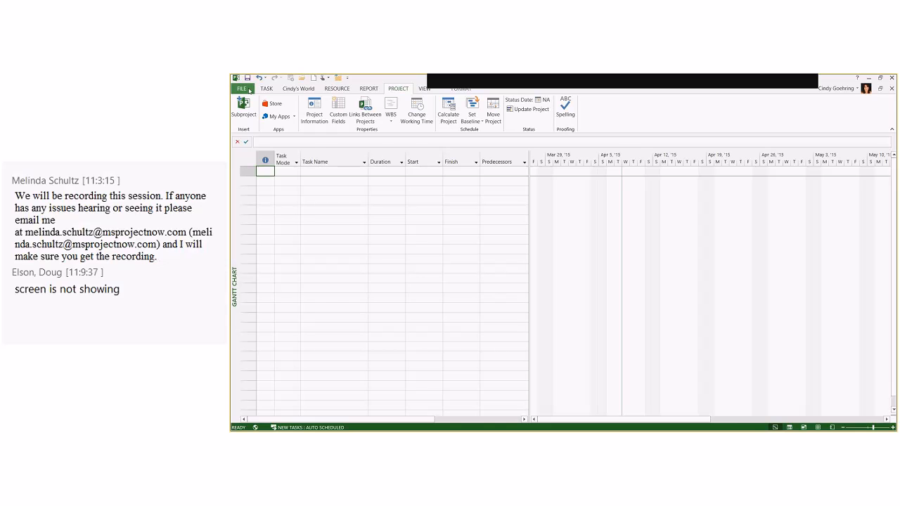
Open the Project Options dialog, shrink it and move it to the middle of the window
click(248, 89)
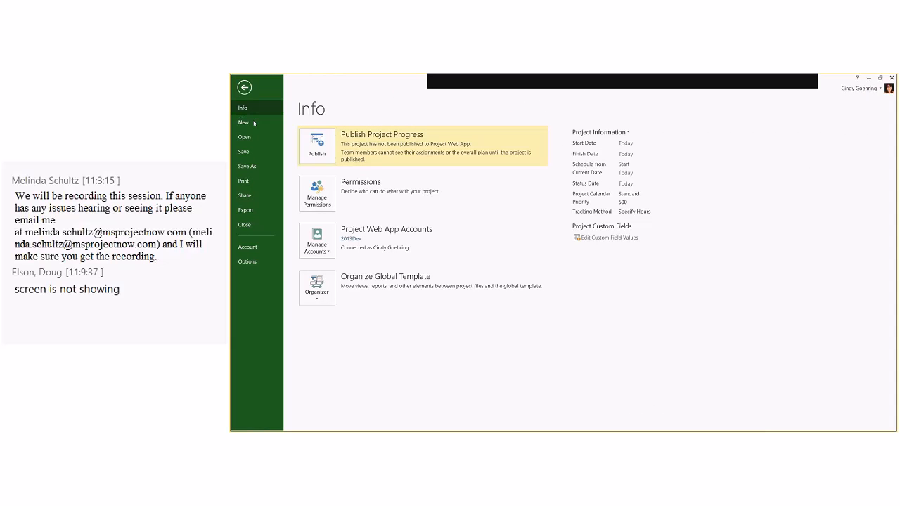
click(249, 263)
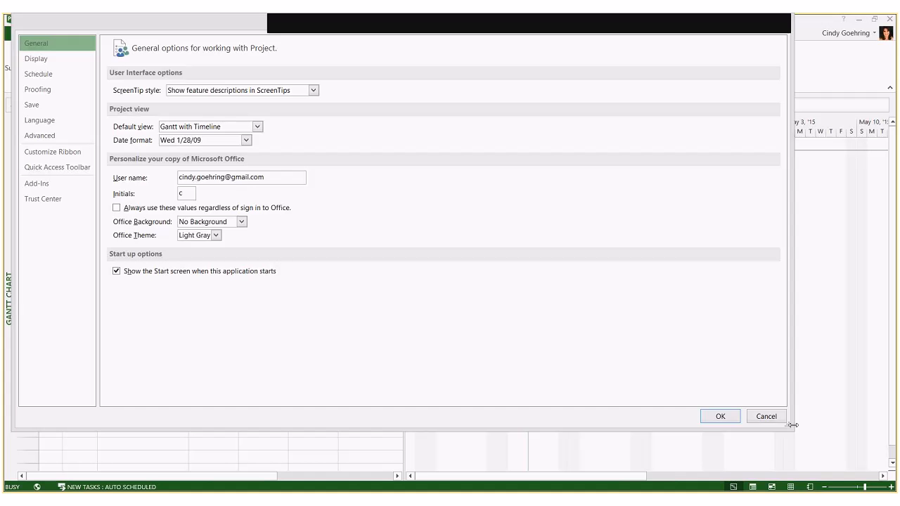
drag(792, 424, 442, 322)
drag(272, 28, 468, 79)
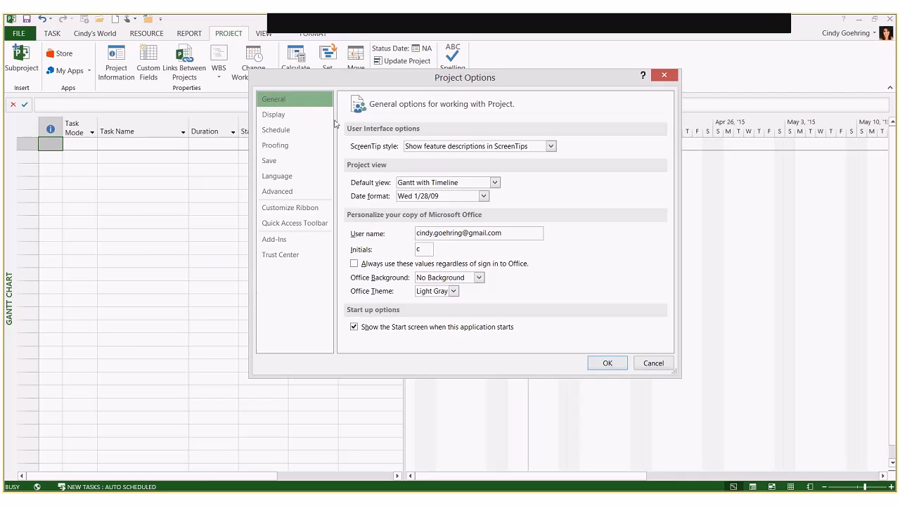
Look through the Advanced options, from the general and Planning Wizard settings down to the calculation options
click(296, 193)
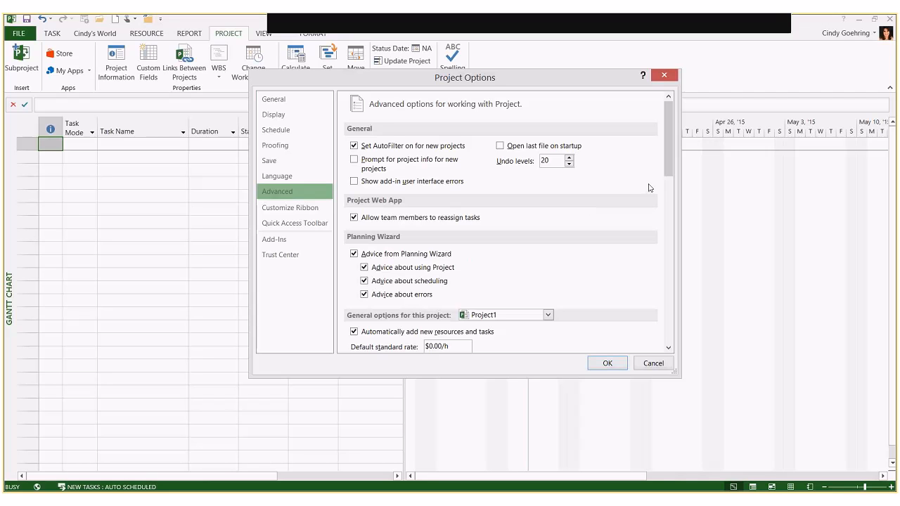
drag(666, 162, 665, 194)
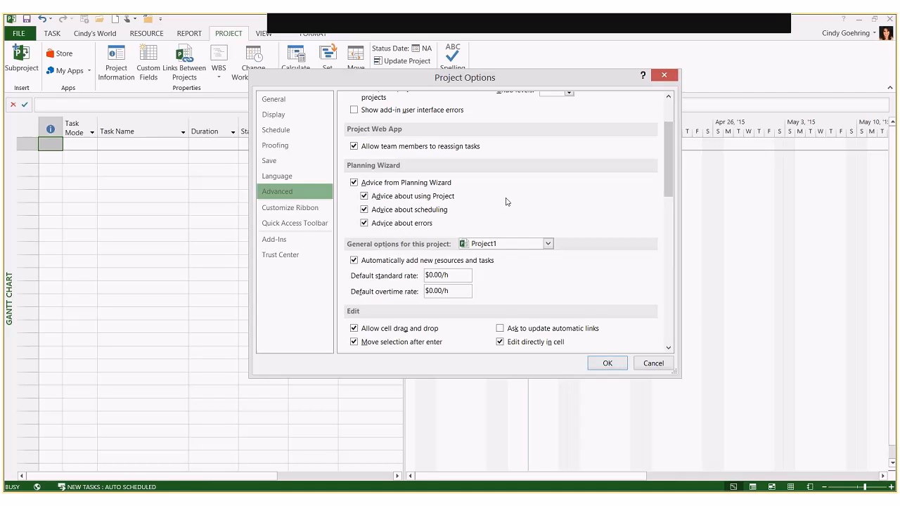
drag(664, 177, 654, 294)
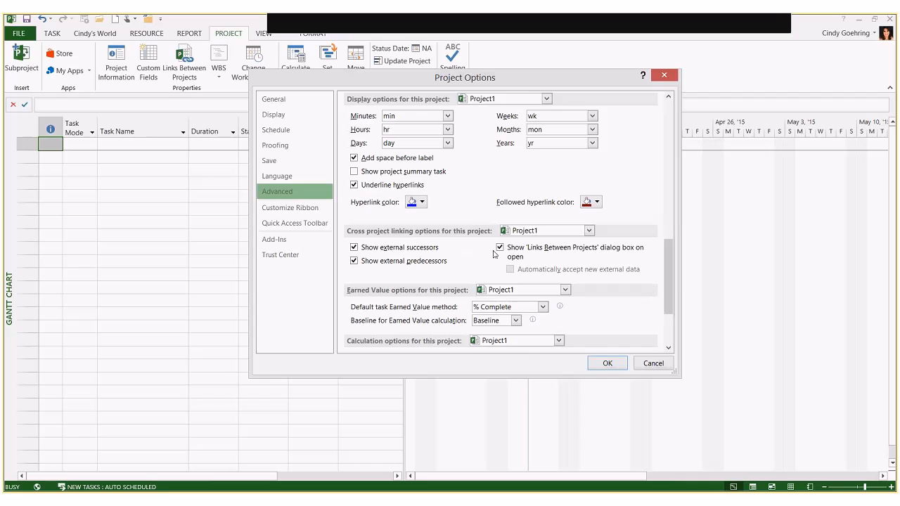
drag(674, 288, 672, 321)
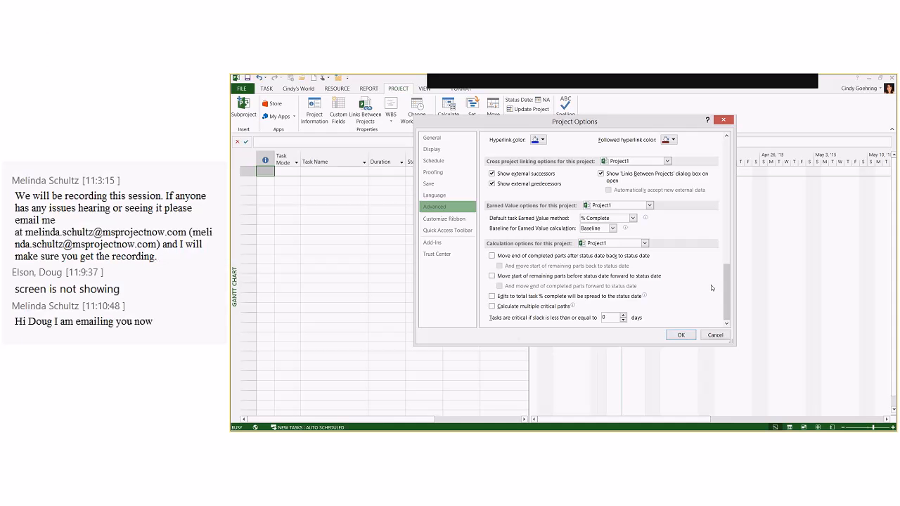
drag(727, 282, 728, 149)
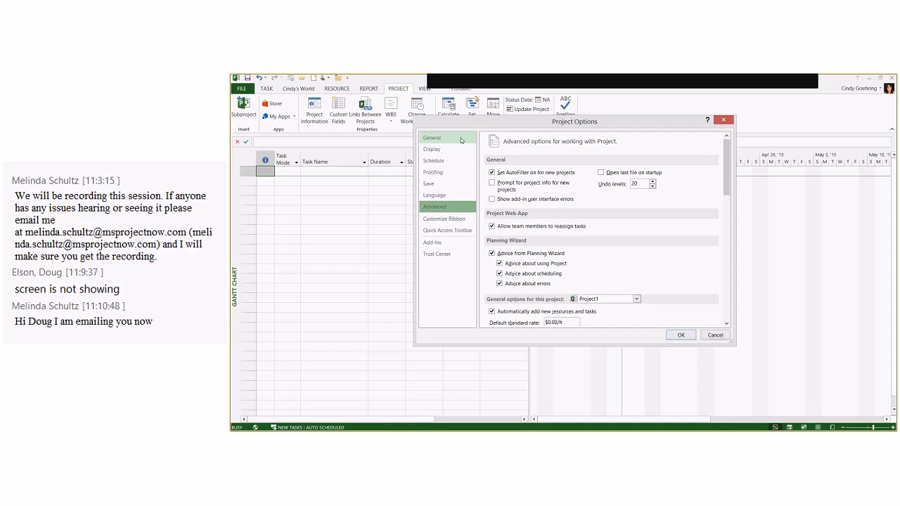
Review the Schedule options, covering the calendar defaults such as hours per day and the scheduling options for Project1
click(451, 163)
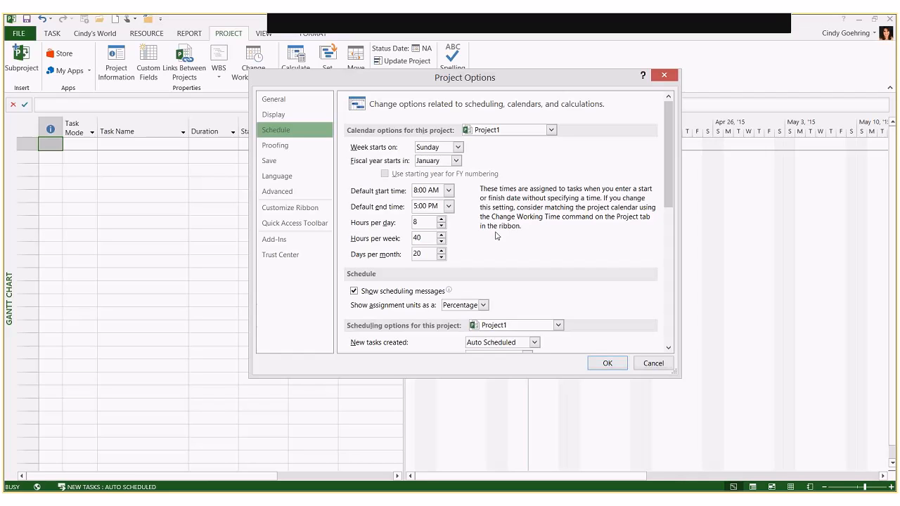
double_click(415, 221)
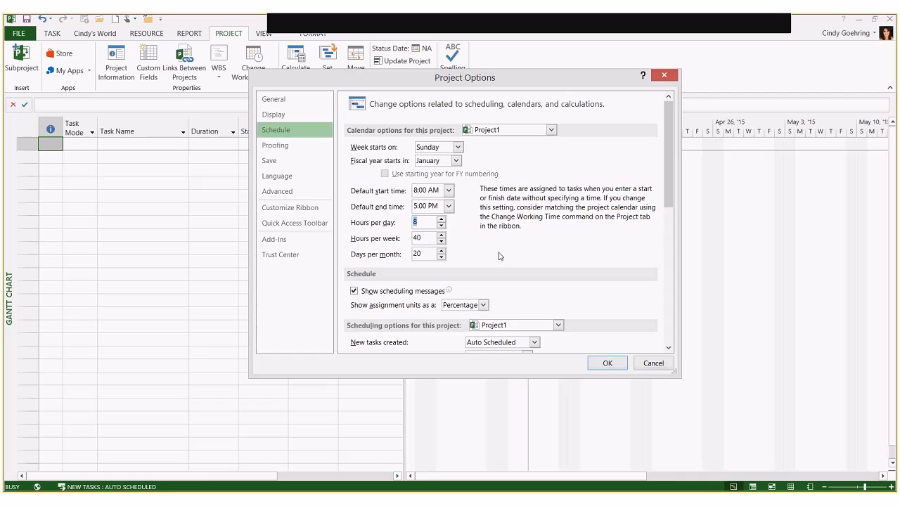
scroll(523, 263, down, 1)
scroll(523, 263, down, 3)
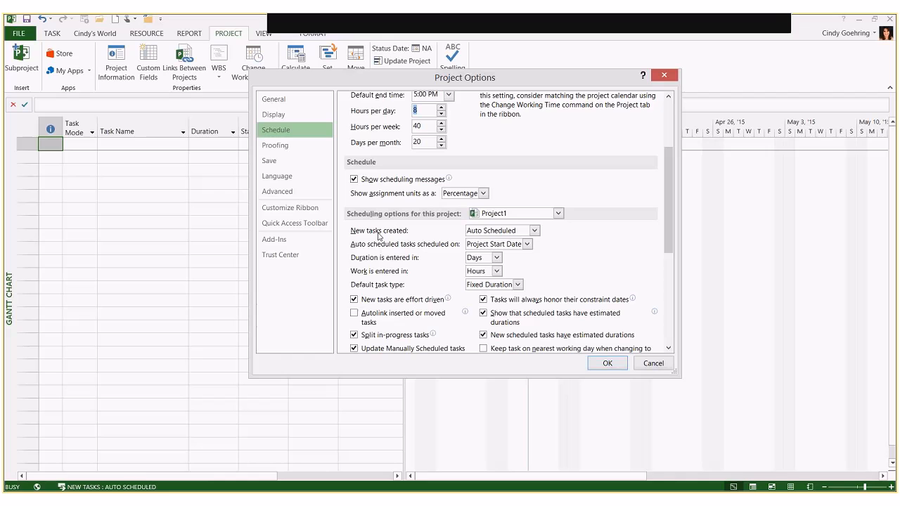
Try Manually Scheduled for new tasks in Project1 and Fixed Units as default task type for All New Projects, and discard the changes
click(526, 232)
click(526, 242)
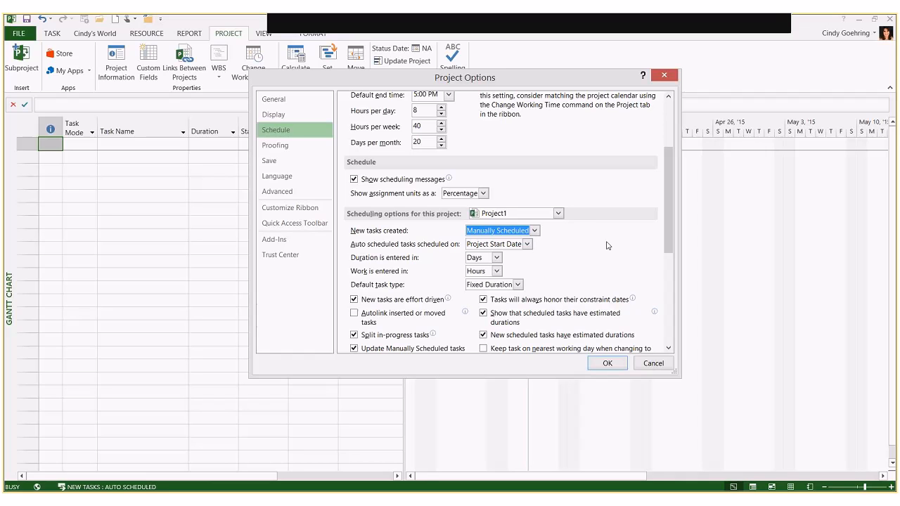
click(558, 216)
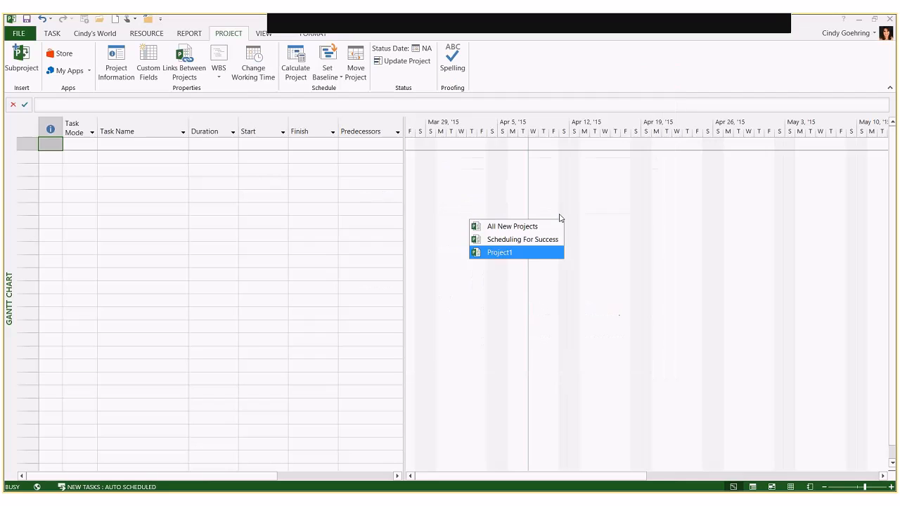
click(548, 228)
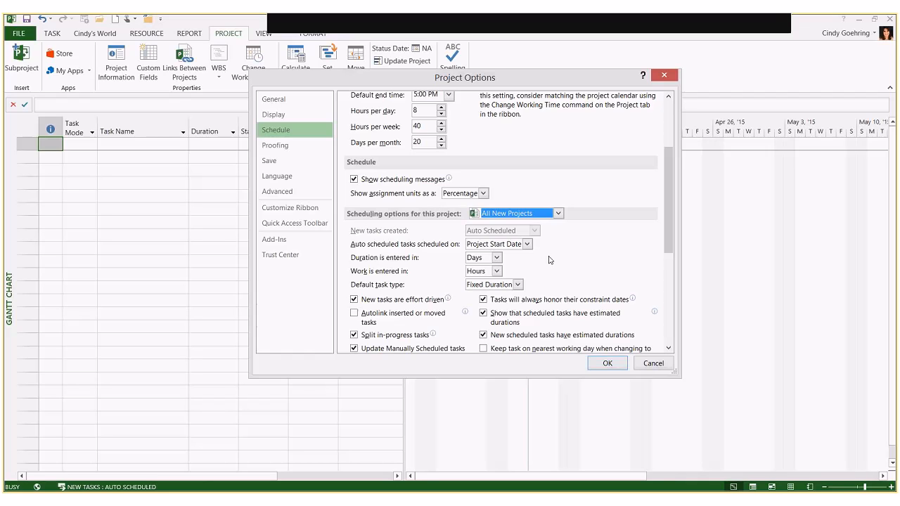
click(513, 285)
click(510, 296)
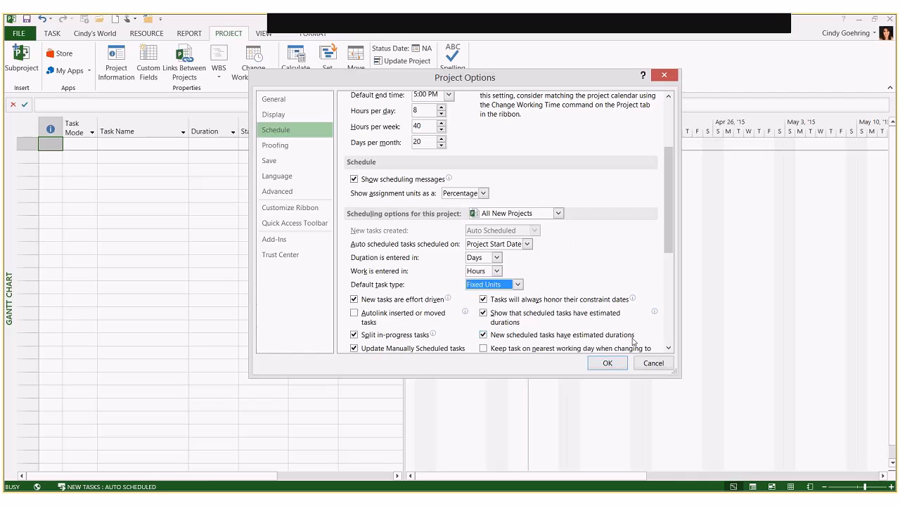
click(651, 363)
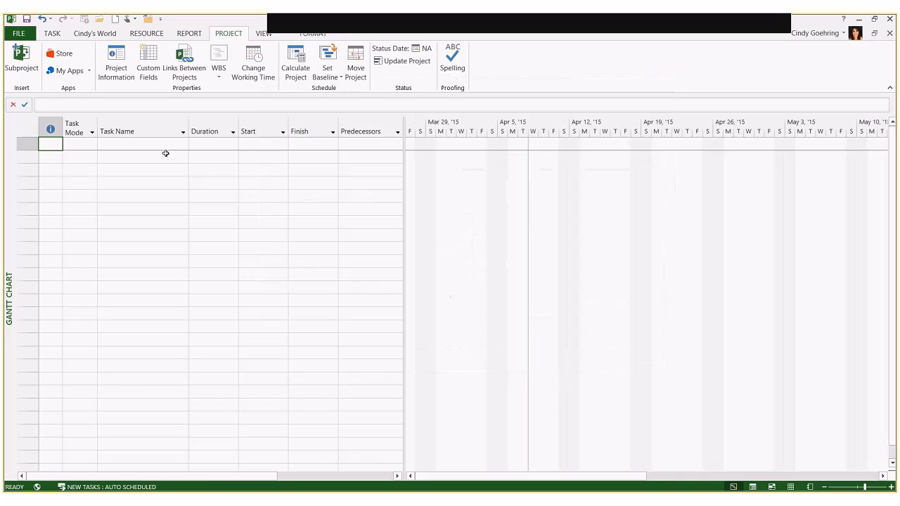
Add a task named "a" in the first row of the new project
click(166, 147)
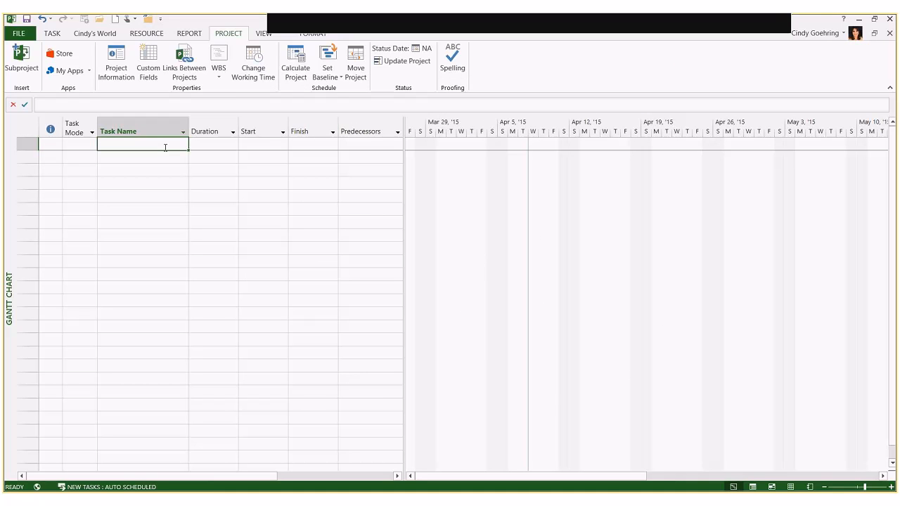
click(53, 33)
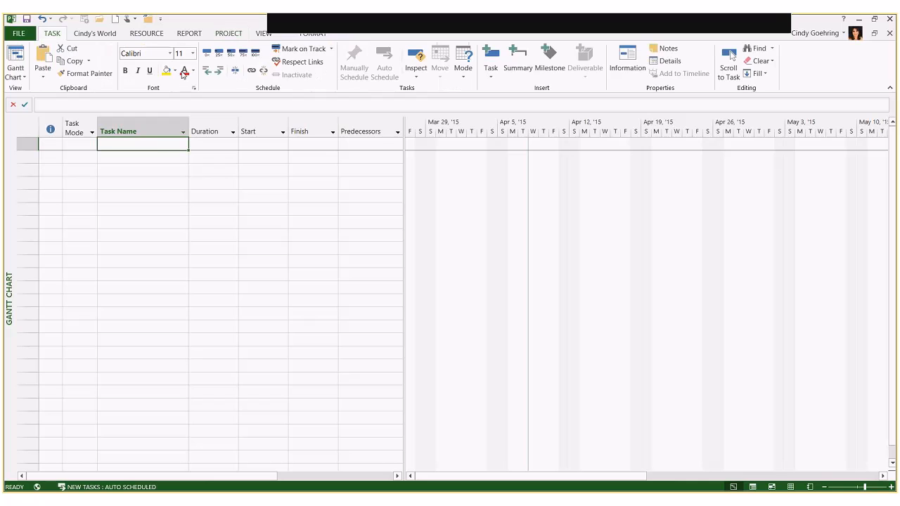
text(a)
key(Return)
Switch task "a" to manual scheduling and enter "about 3 days" as its duration
click(166, 145)
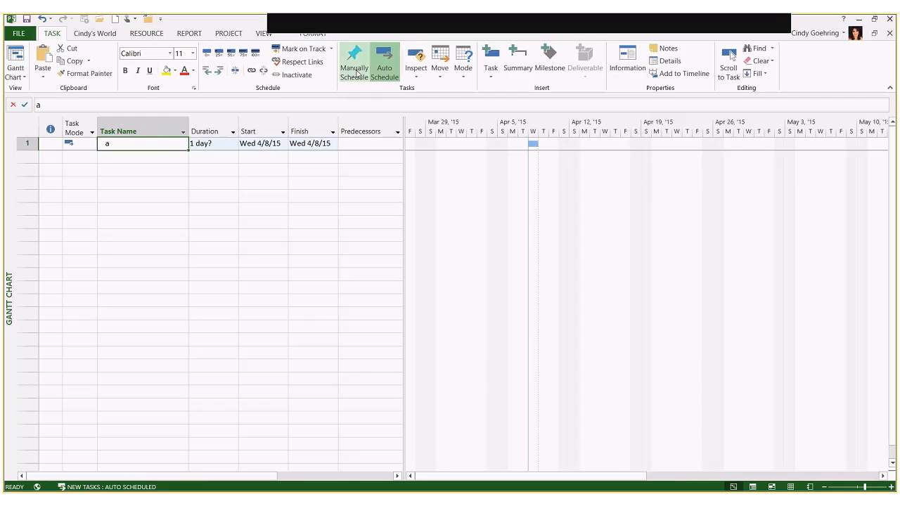
click(356, 68)
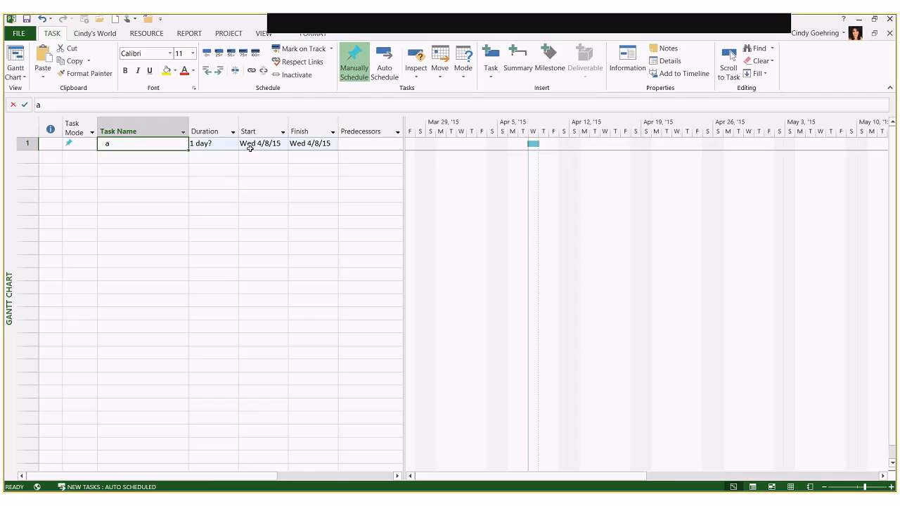
click(221, 144)
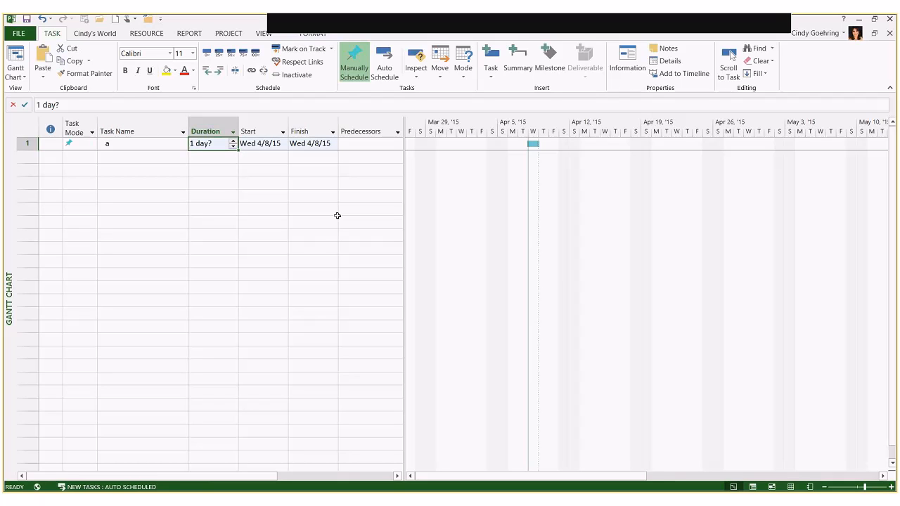
text(a)
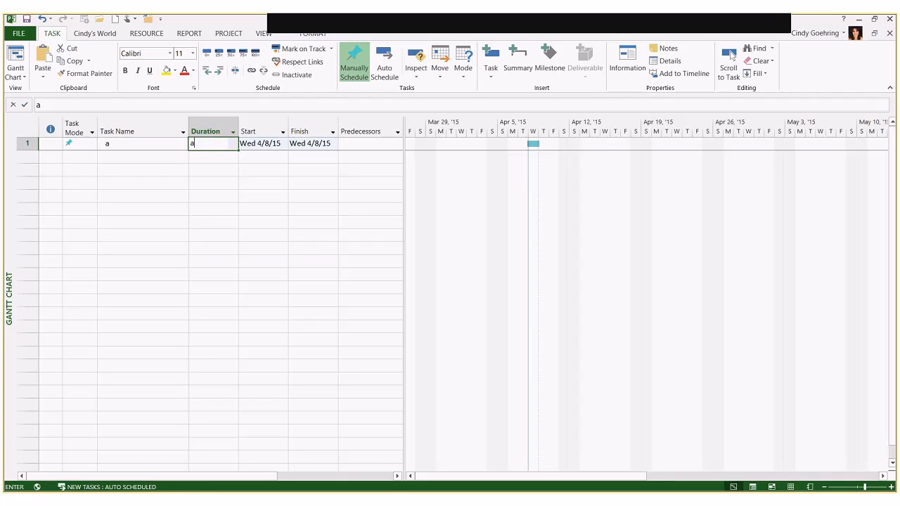
text(bout 3 days)
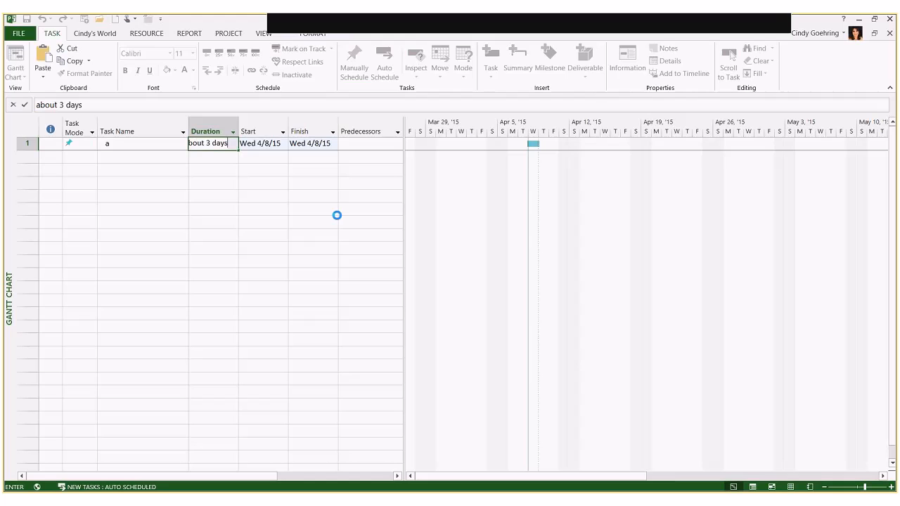
key(Return)
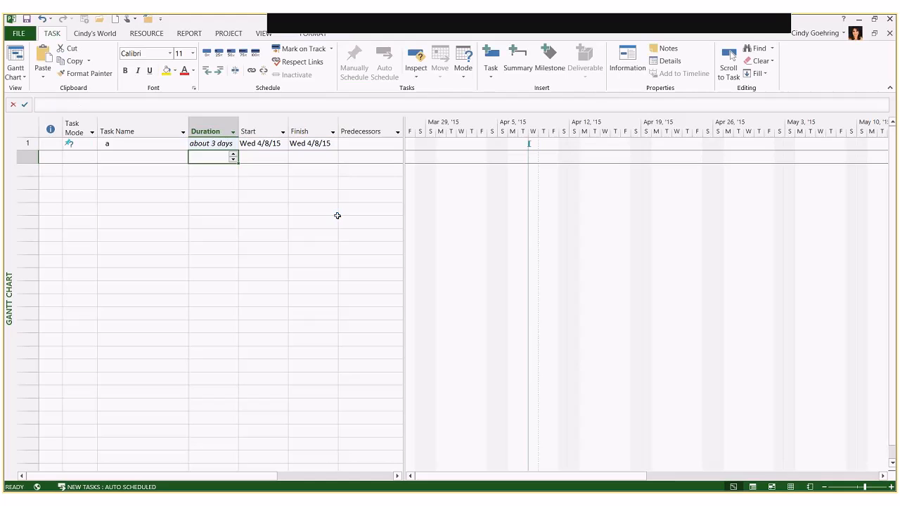
Set the start of manually scheduled task "a" to "early august"
click(285, 143)
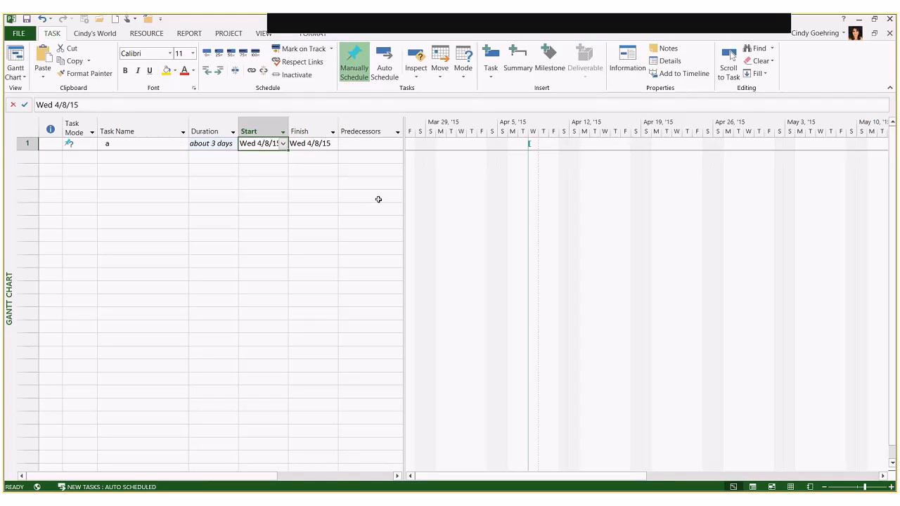
text(early august)
key(Return)
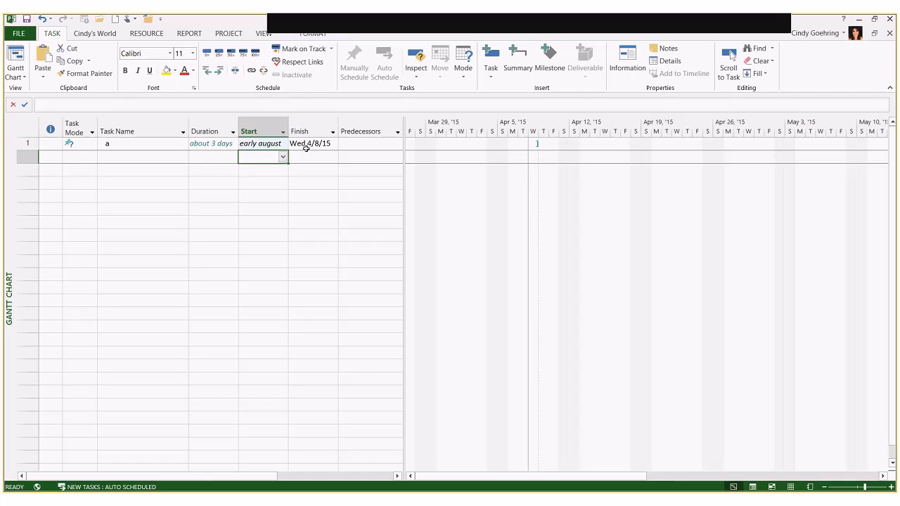
Switch task "a" back to auto scheduling and check the scheduling mode choices for new tasks
click(115, 145)
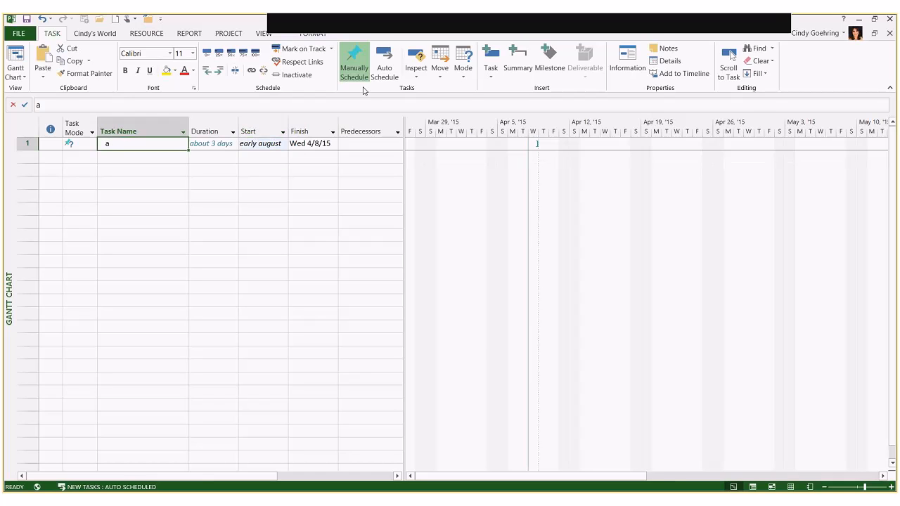
click(385, 67)
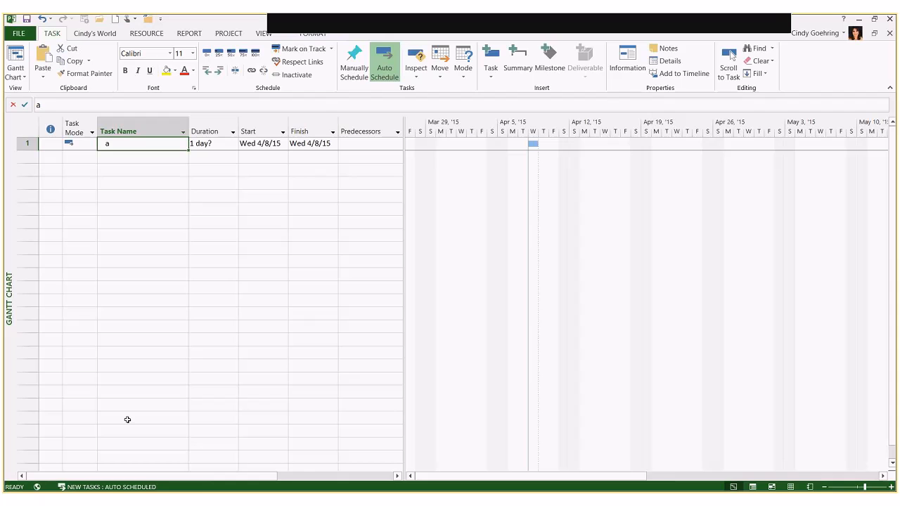
click(109, 487)
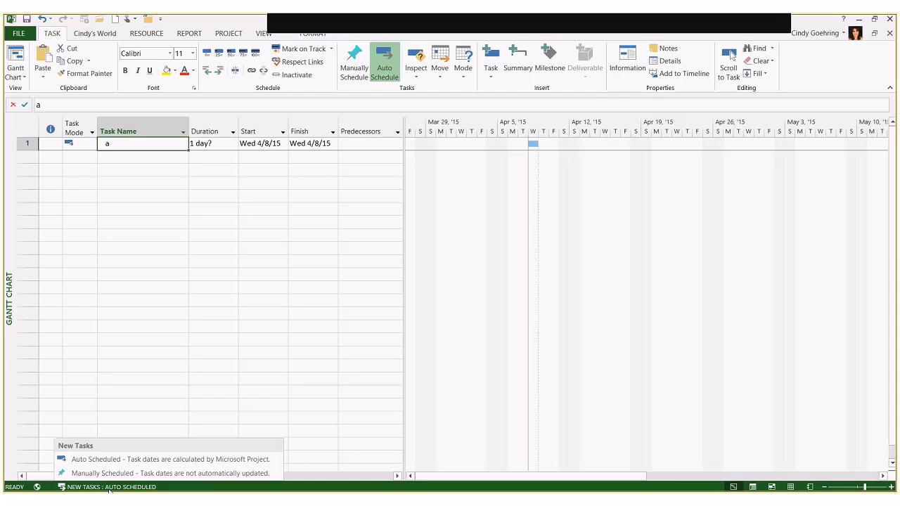
click(140, 335)
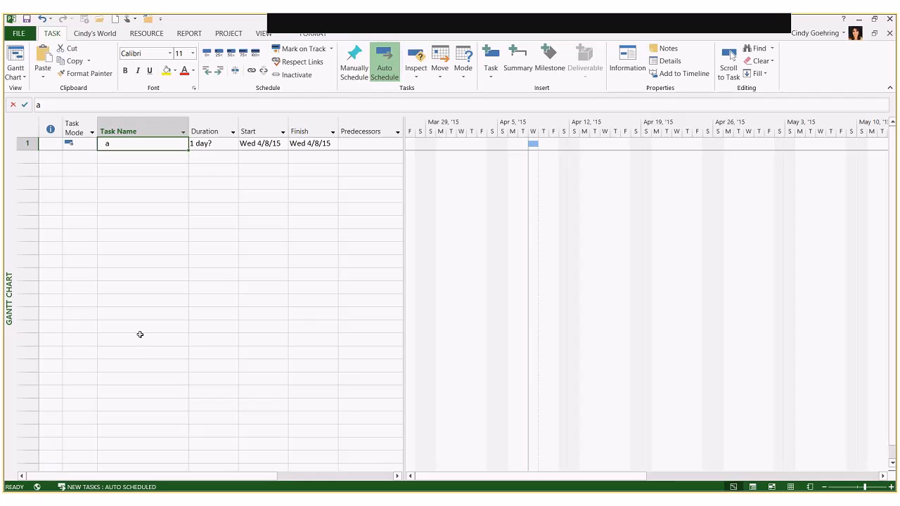
click(143, 325)
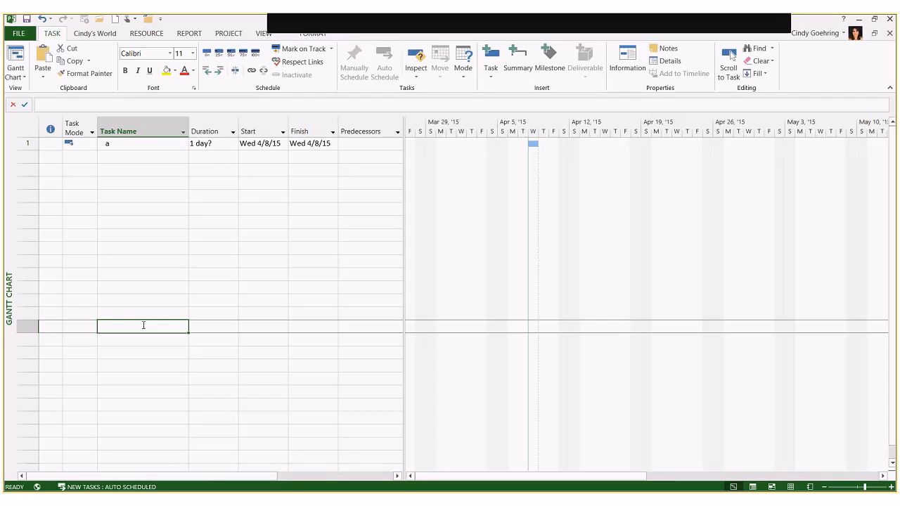
Delete task "a" from the first row of the new project
click(29, 144)
key(Delete)
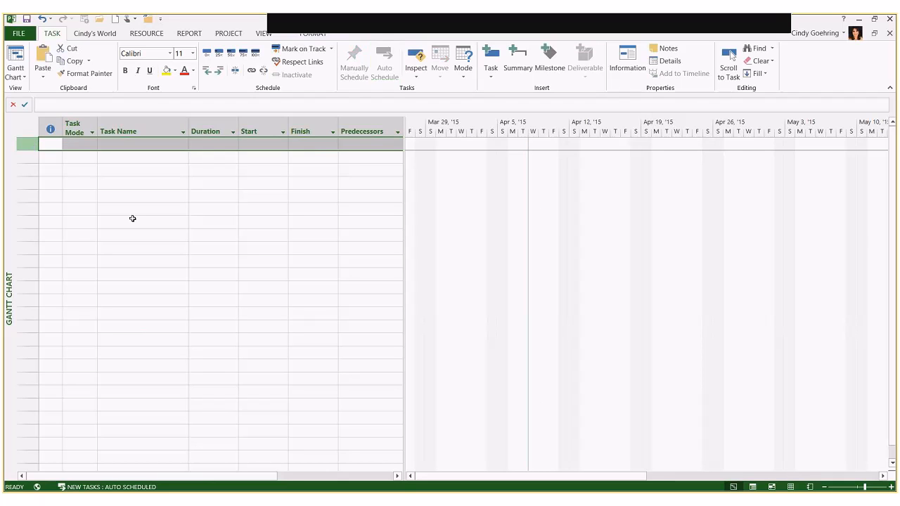
click(156, 222)
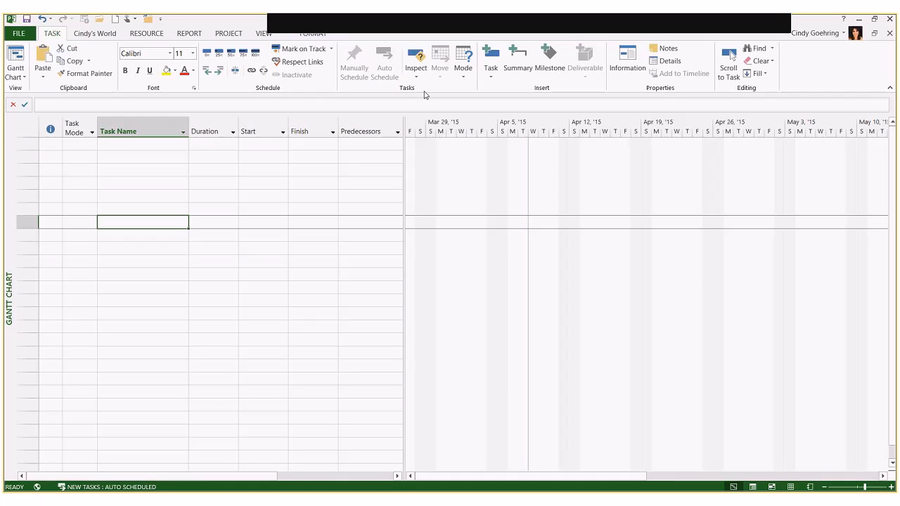
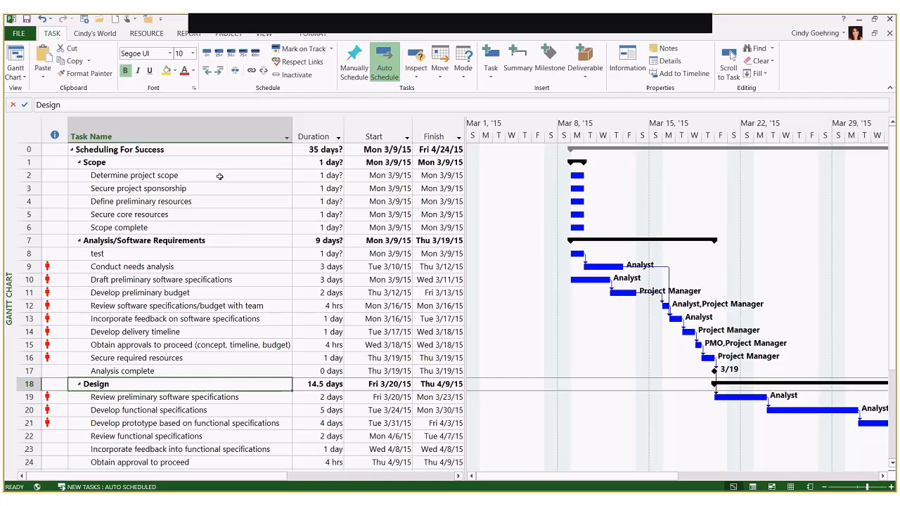
Examine the Scope and Analysis/Software Requirements phases of Scheduling For Success, including the Scope subtasks and the Analysis complete milestone
click(231, 240)
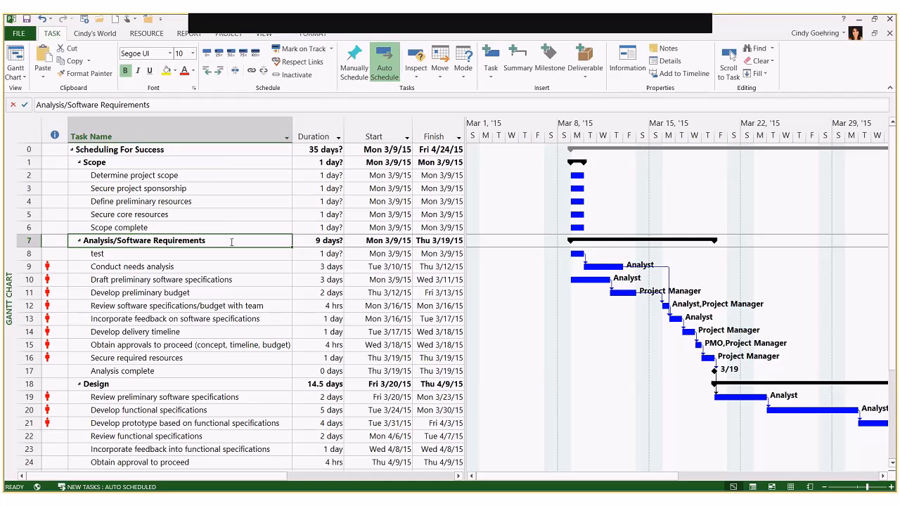
drag(210, 179, 213, 226)
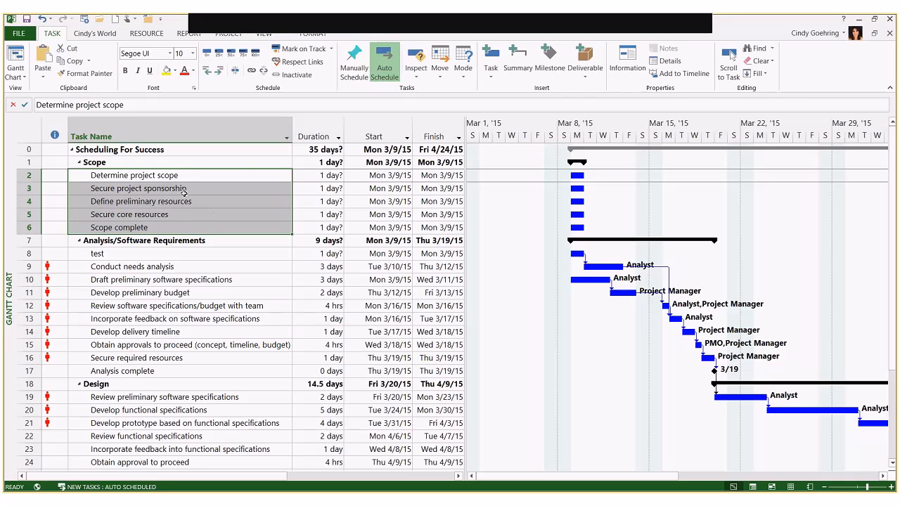
key(Up)
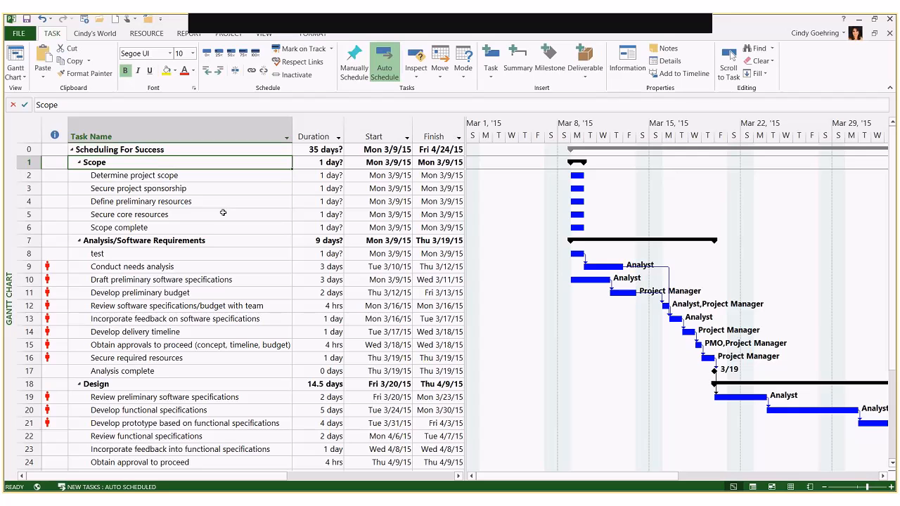
click(168, 371)
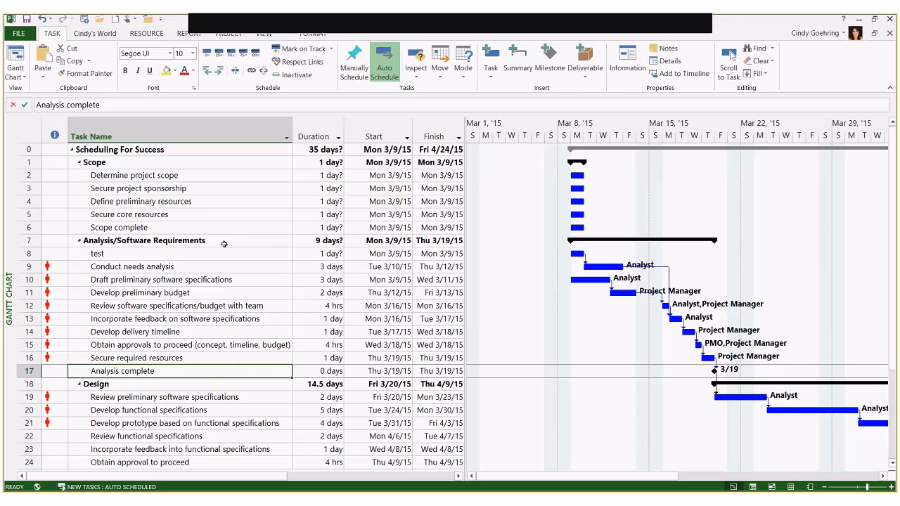
Turn the Scope complete task into a milestone by setting its duration to 0 days
click(263, 229)
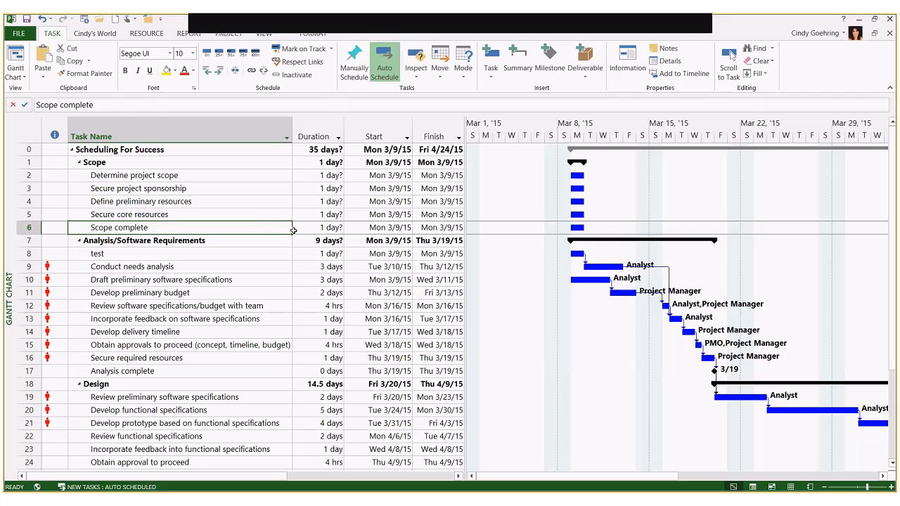
click(318, 227)
text(0)
key(Return)
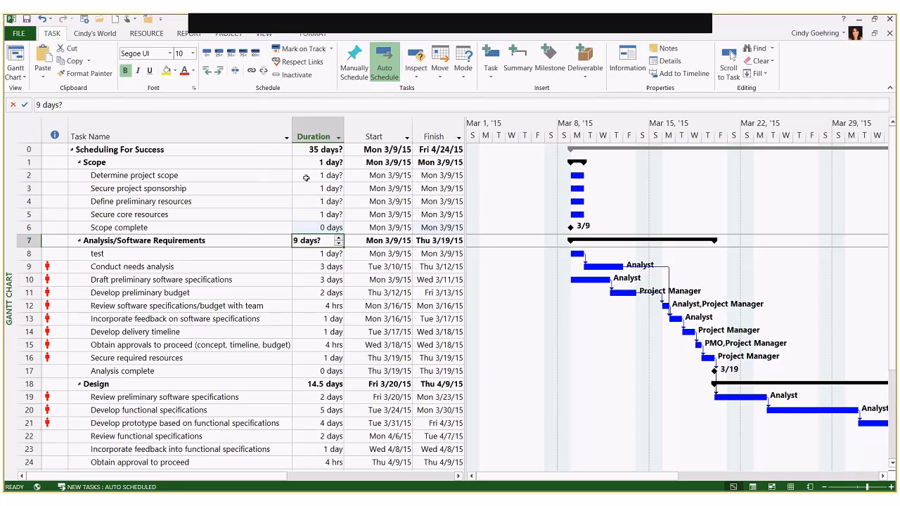
Insert a Work column between the Duration and Start columns of the task table
right_click(366, 141)
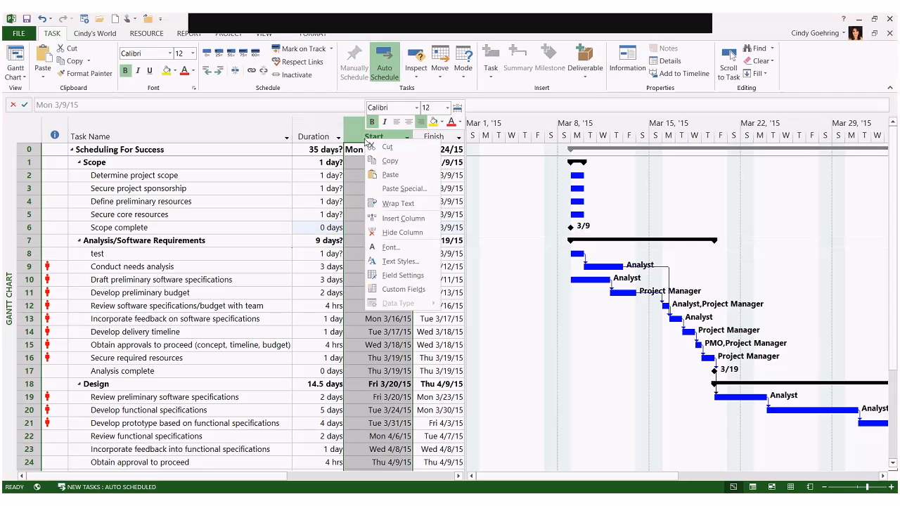
click(397, 218)
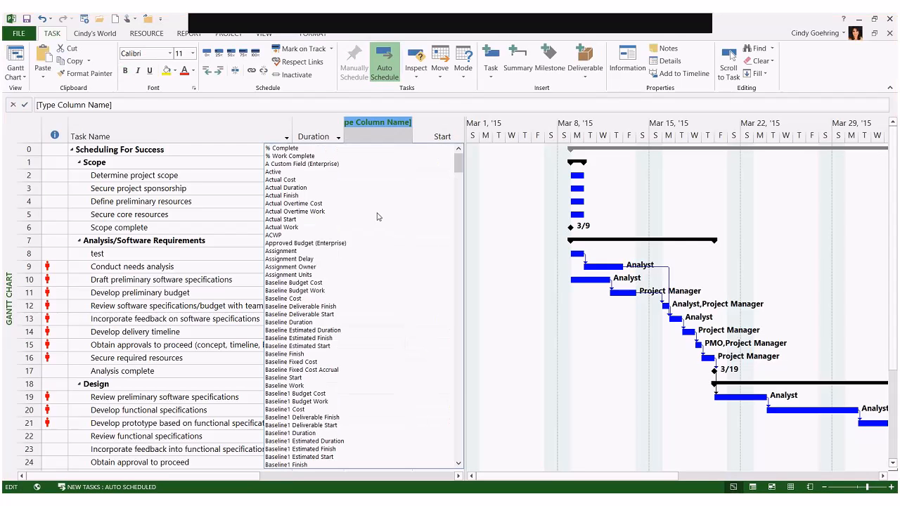
text(work)
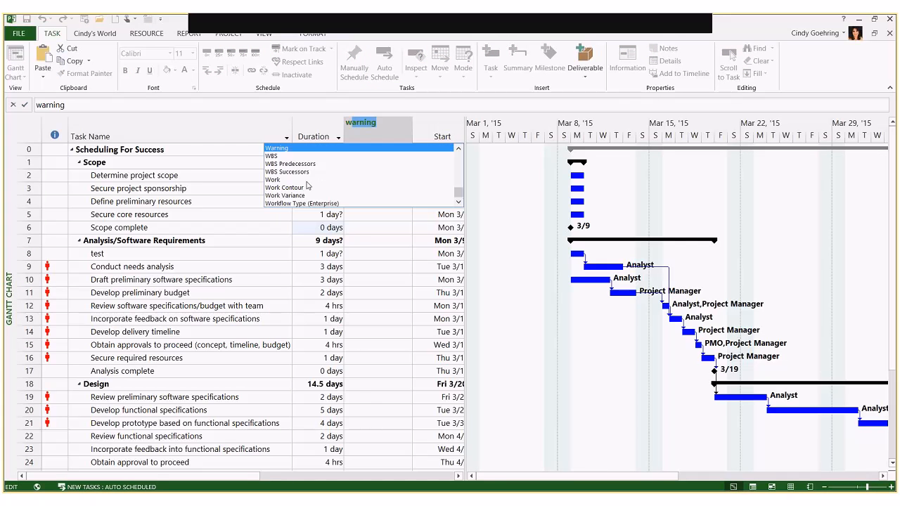
key(Return)
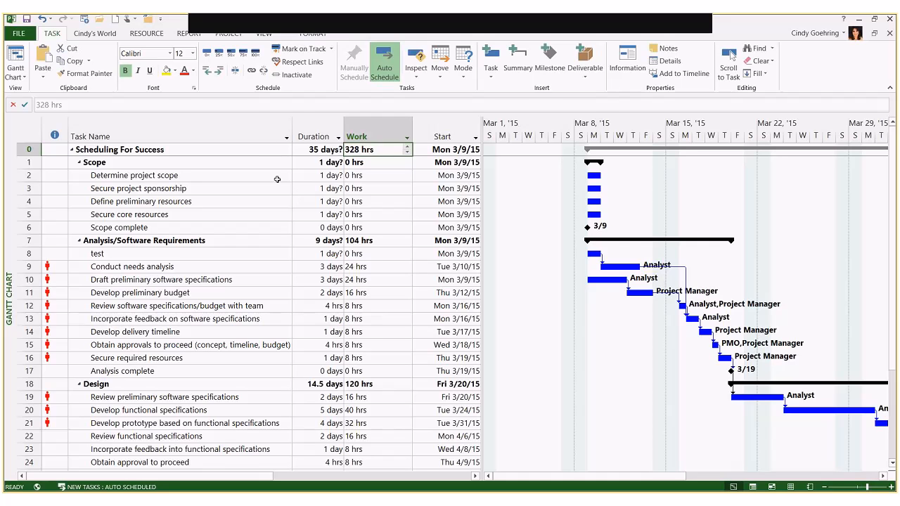
Check the task type of Define preliminary resources in its advanced task information, and close it without changes
click(273, 204)
double_click(273, 206)
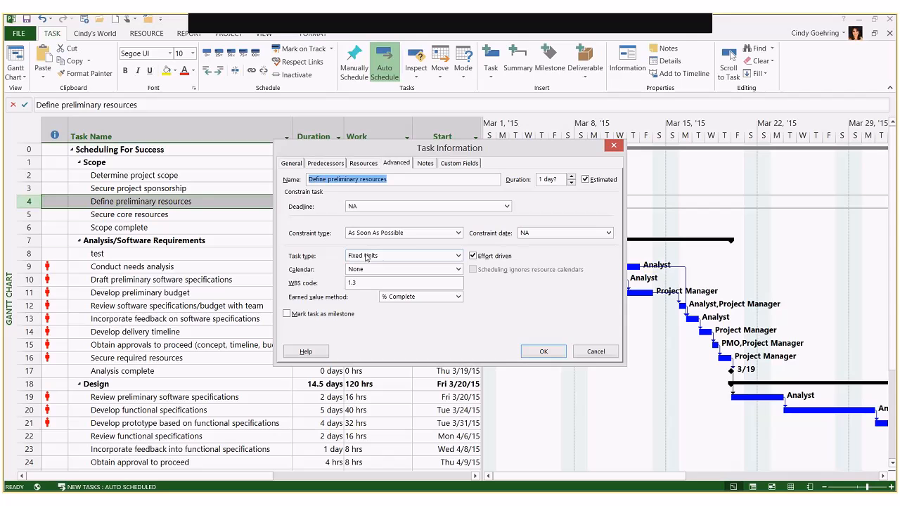
click(596, 352)
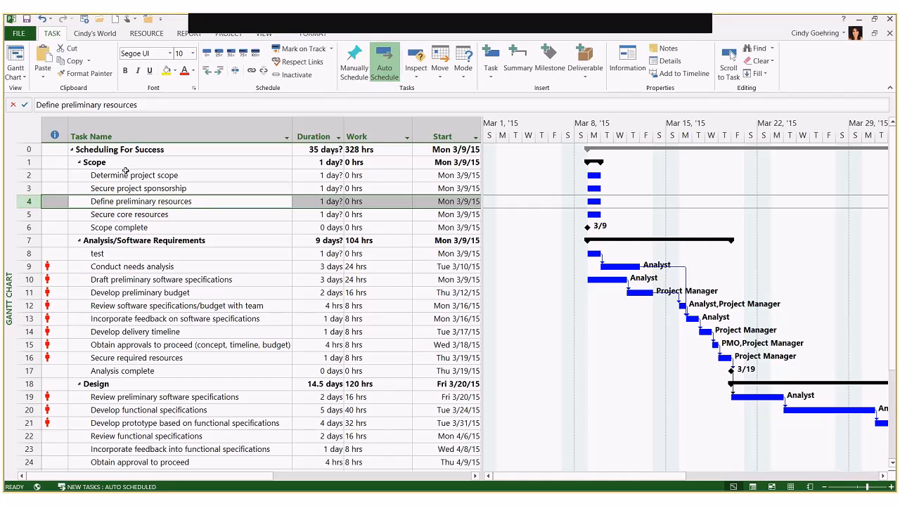
Review the default task type choices in the Schedule options for the Scheduling For Success project
click(19, 35)
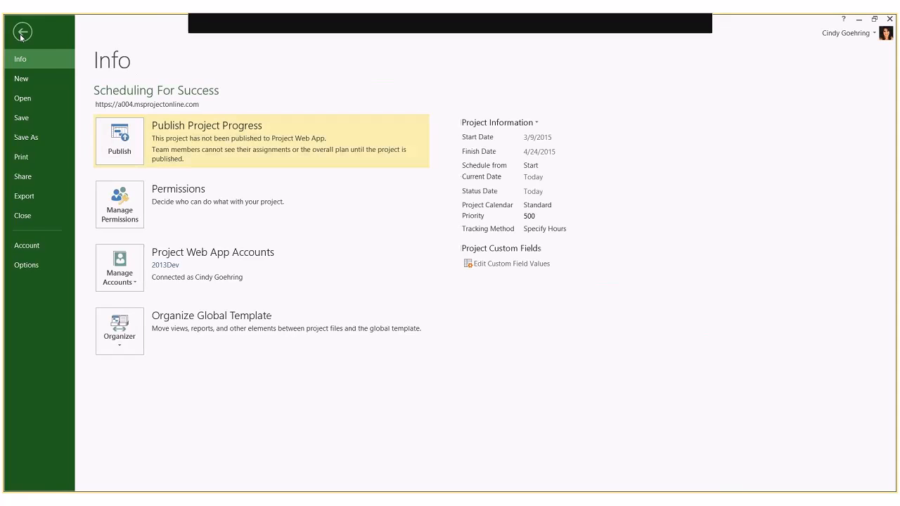
click(26, 265)
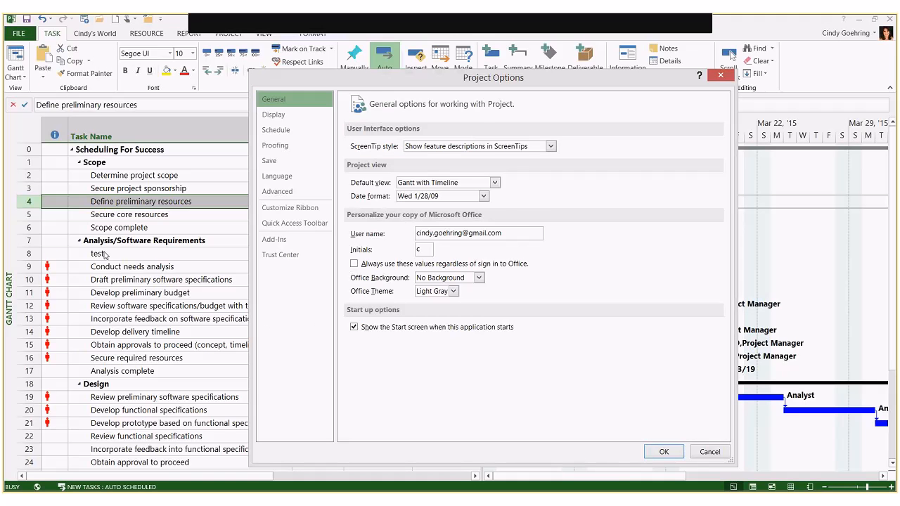
click(296, 131)
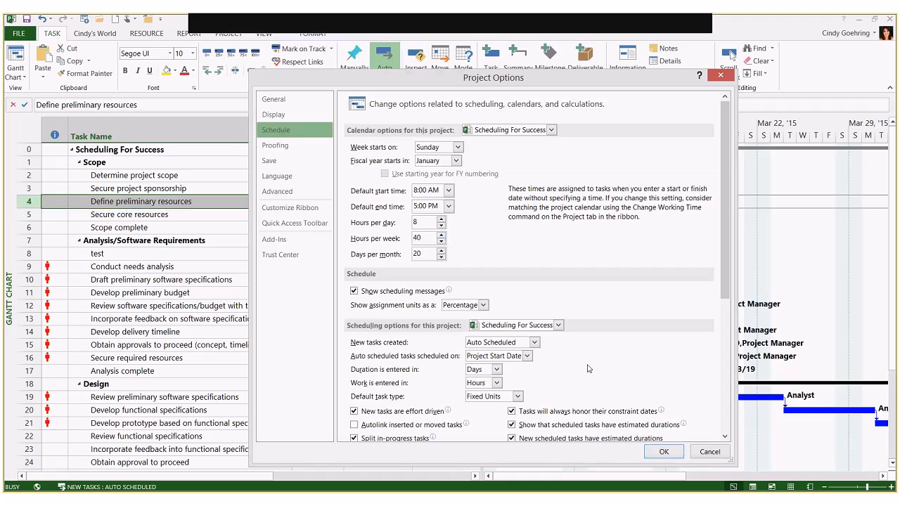
scroll(589, 369, down, 3)
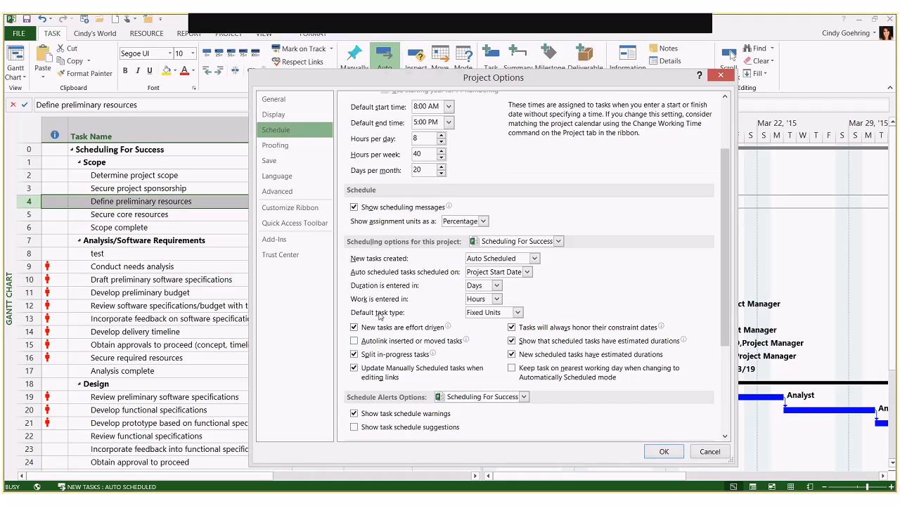
click(518, 314)
click(518, 313)
click(513, 334)
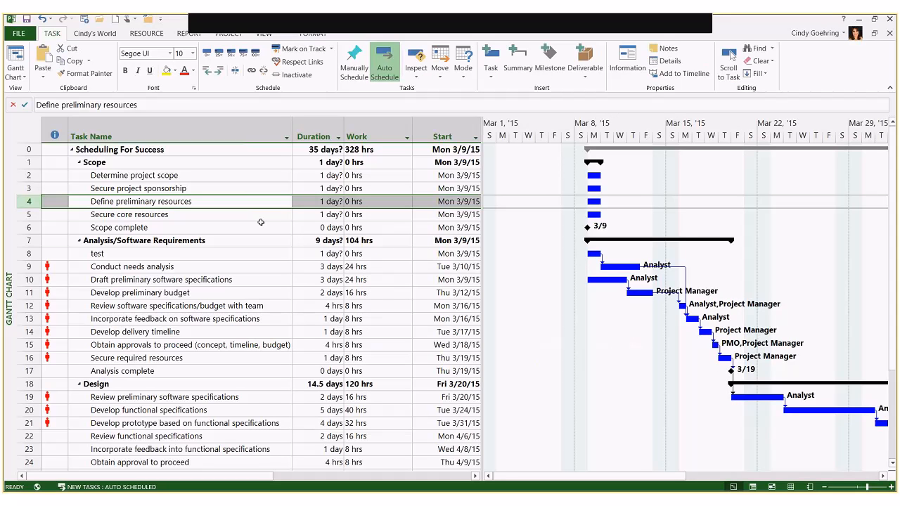
Set the task type of all tasks in the project to Fixed Duration
click(207, 138)
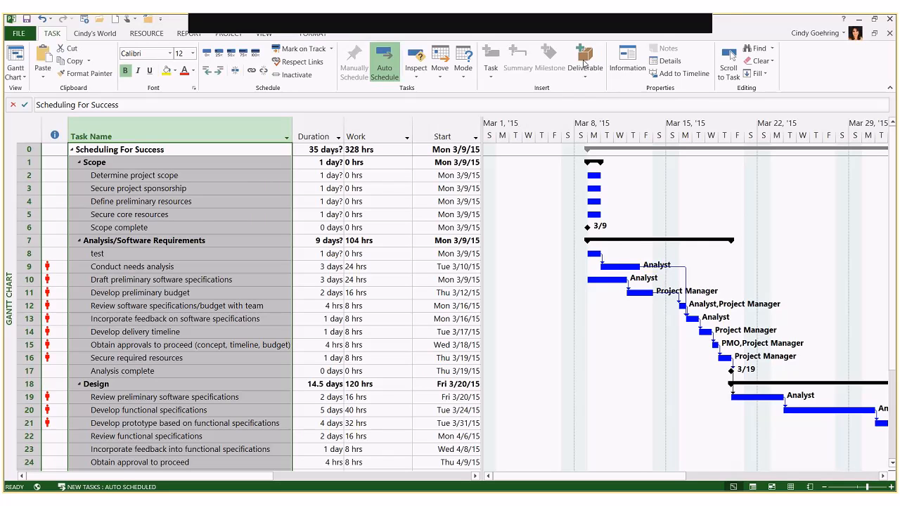
click(617, 66)
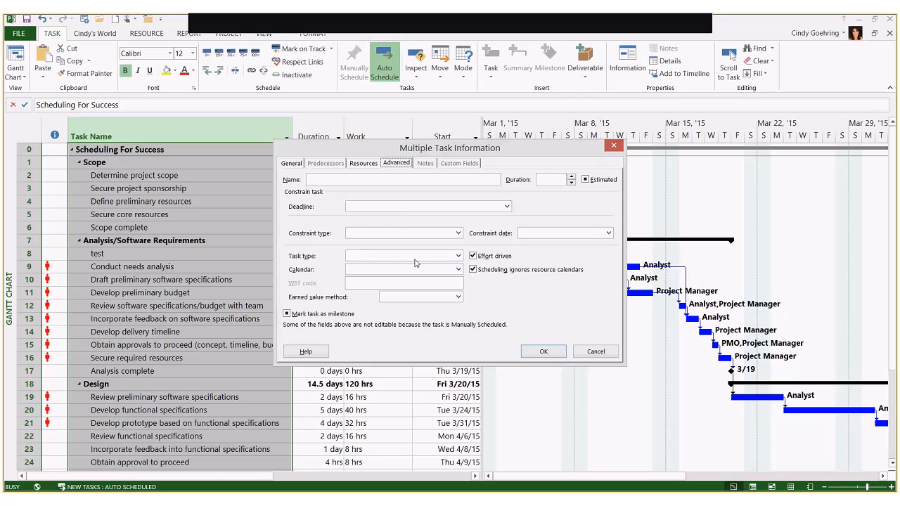
click(415, 257)
click(384, 266)
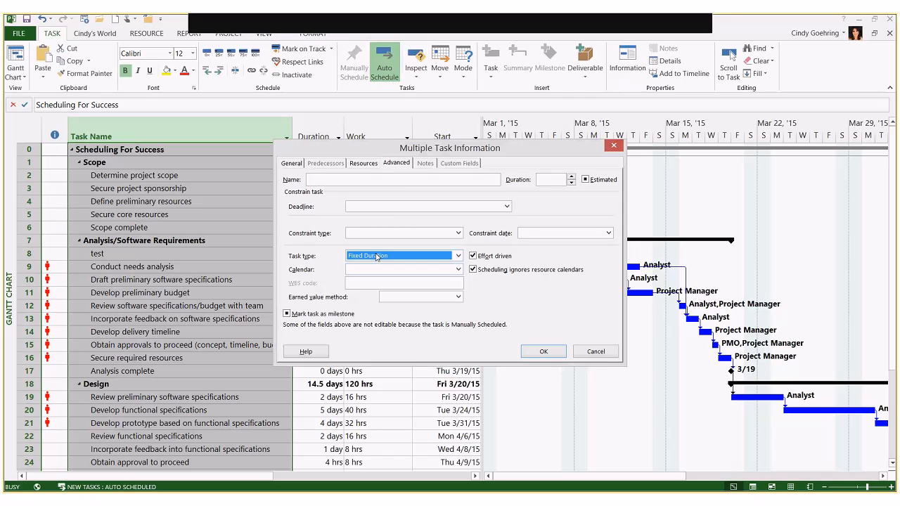
click(535, 352)
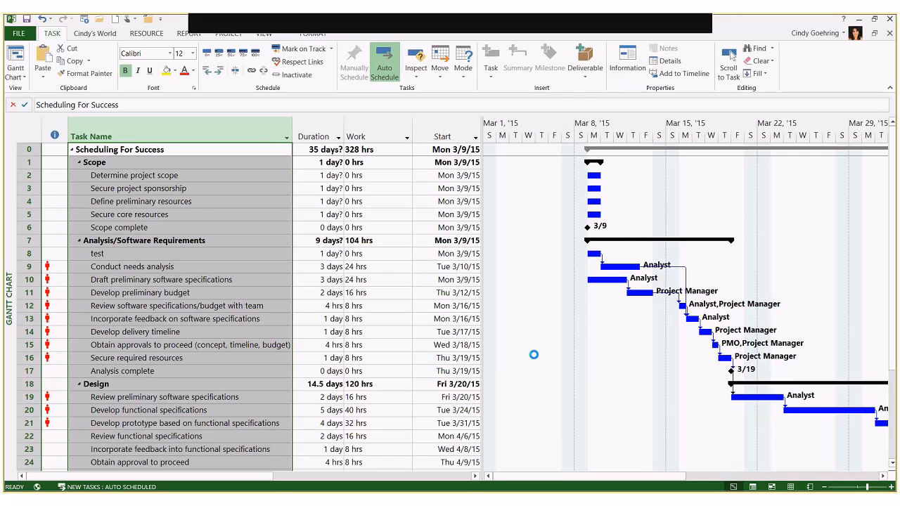
Set the durations of Determine project scope, Secure project sponsorship, Define preliminary resources and Secure core resources to 3, 4, 2 and 5 days
click(360, 175)
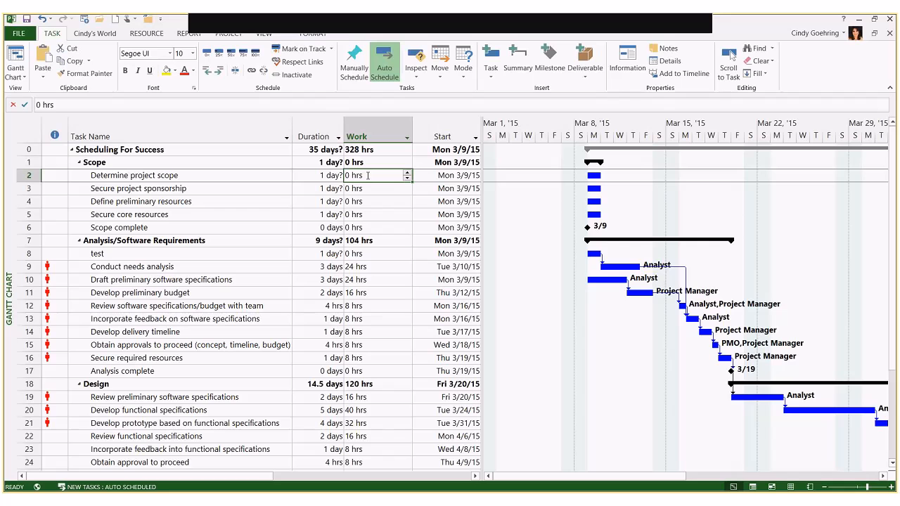
click(336, 174)
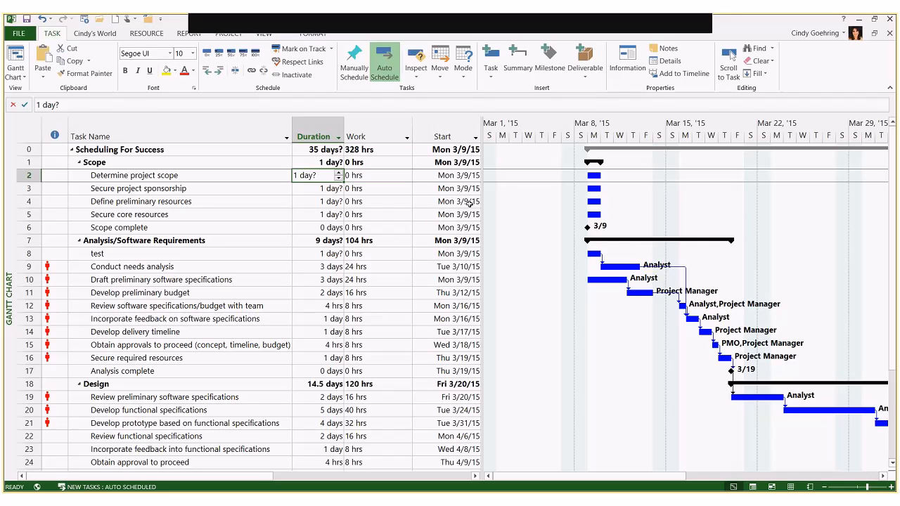
text(3)
key(Return)
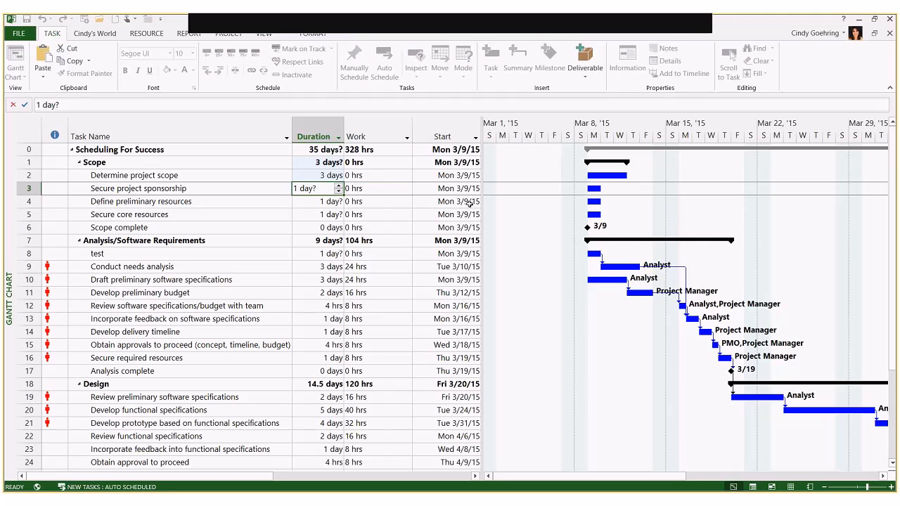
text(4)
key(Return)
text(2)
key(Return)
text(5)
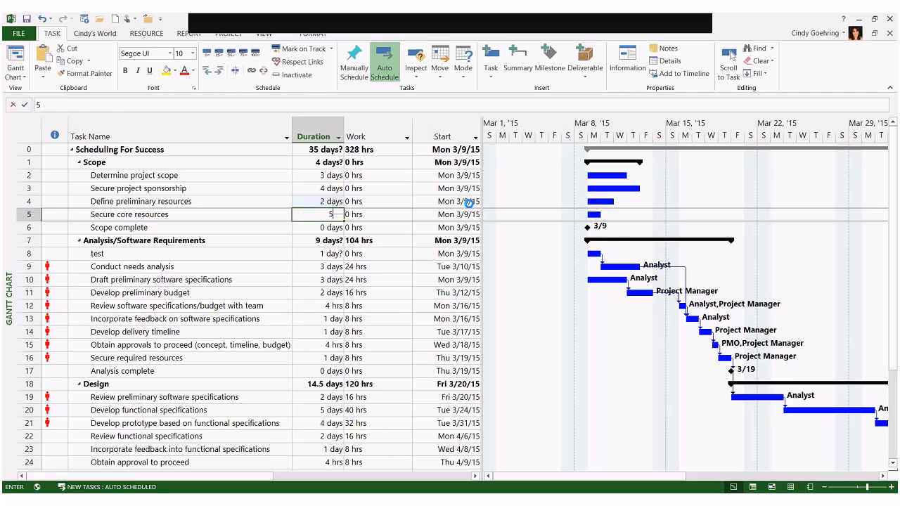
key(Return)
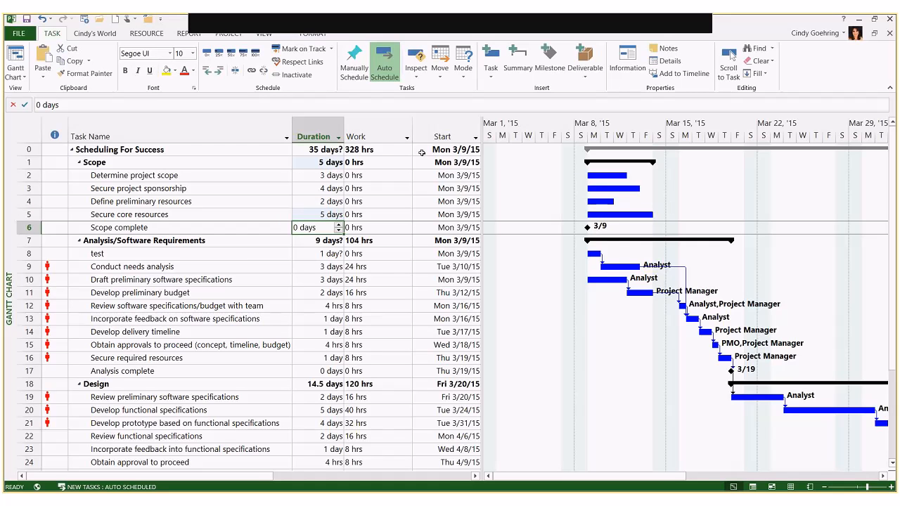
Set the work of the Determine project scope task to 10 hrs
click(378, 180)
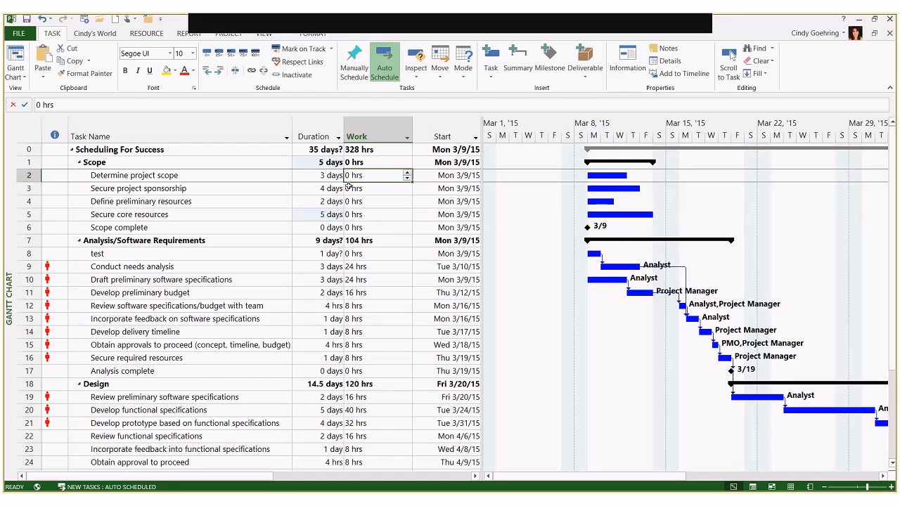
text(10)
key(Return)
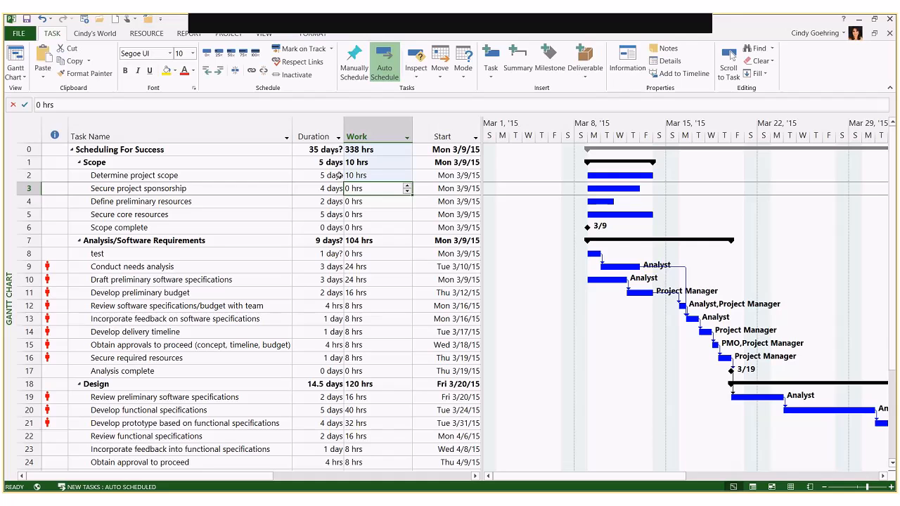
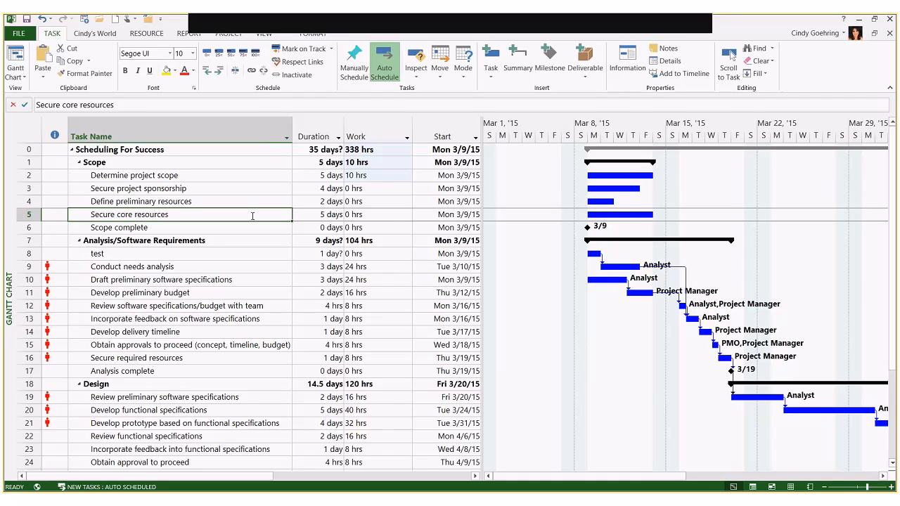
Move the Predecessors column directly after the Task Name column and narrow the task table to give the Gantt chart more room
drag(476, 218, 640, 222)
click(563, 137)
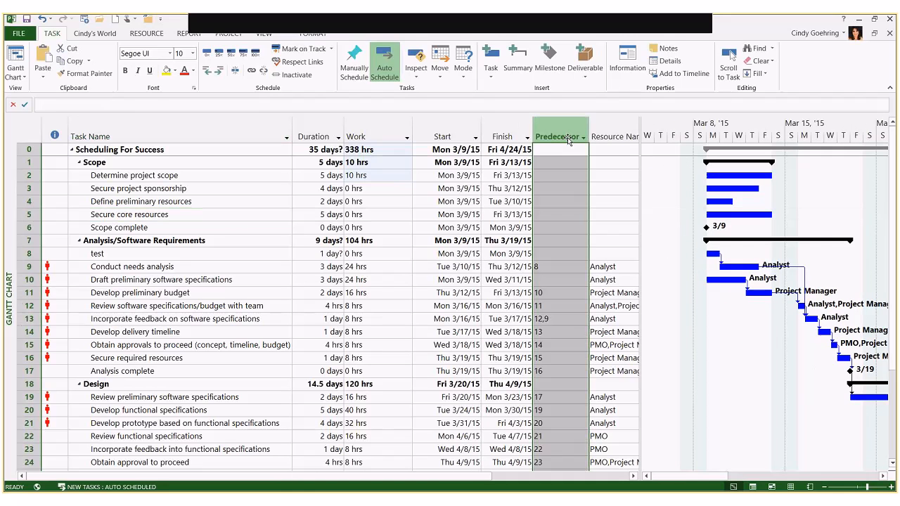
drag(568, 139, 294, 139)
drag(587, 225, 356, 225)
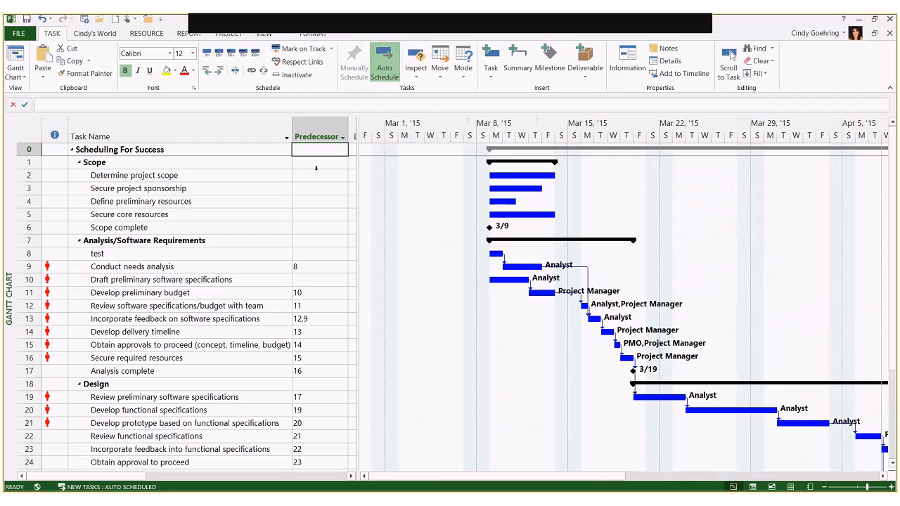
Try task 2 as the predecessor of Secure project sponsorship, and clear it again
click(274, 187)
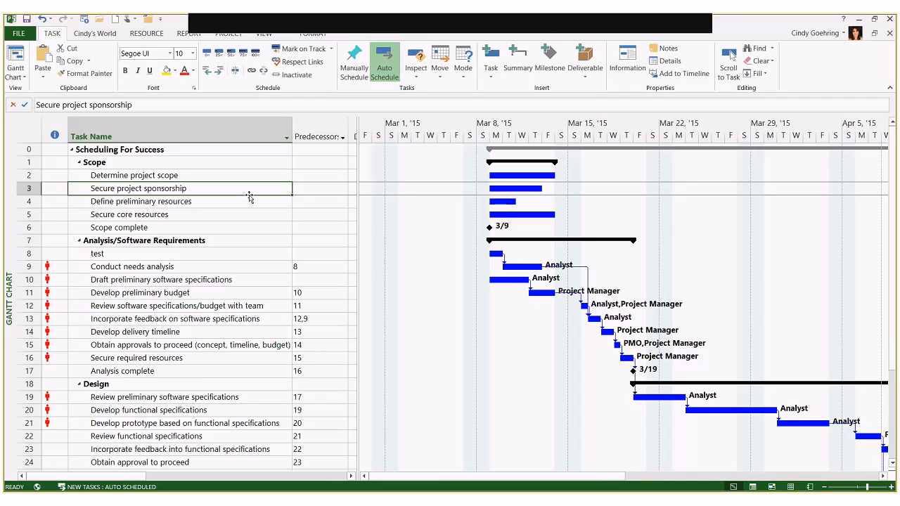
click(307, 189)
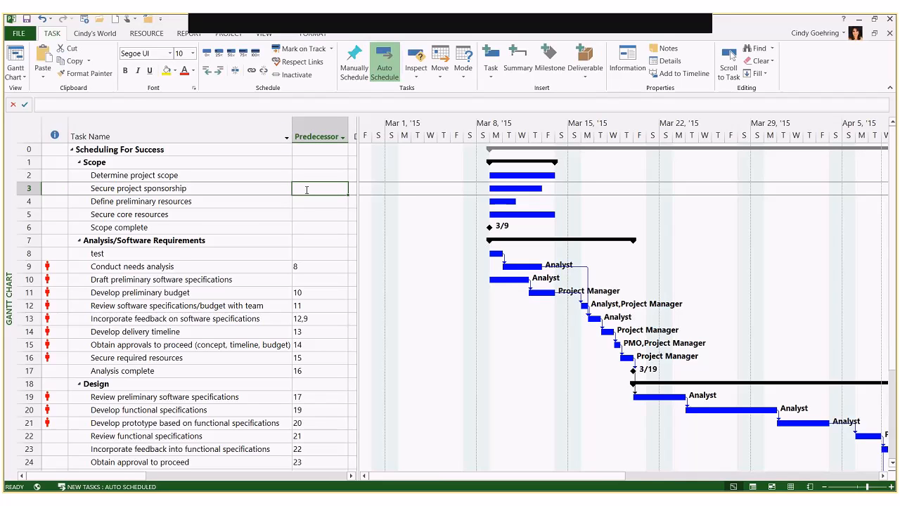
text(2)
key(Return)
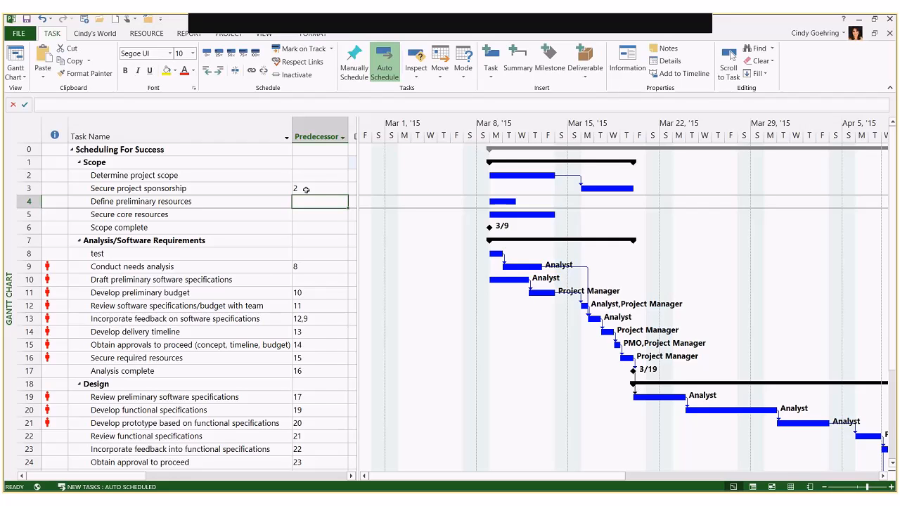
click(306, 188)
key(Delete)
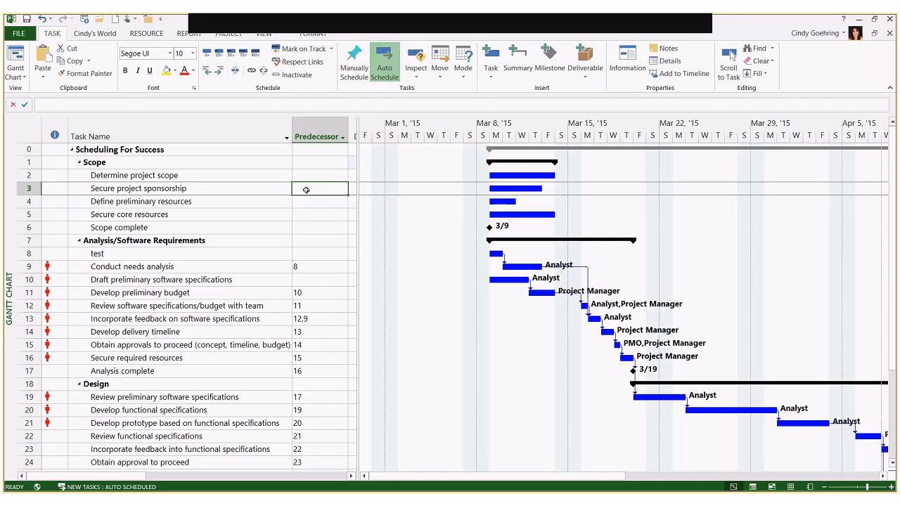
Try tasks 2 and 3 together as predecessors of Define preliminary resources, and clear them again
click(310, 201)
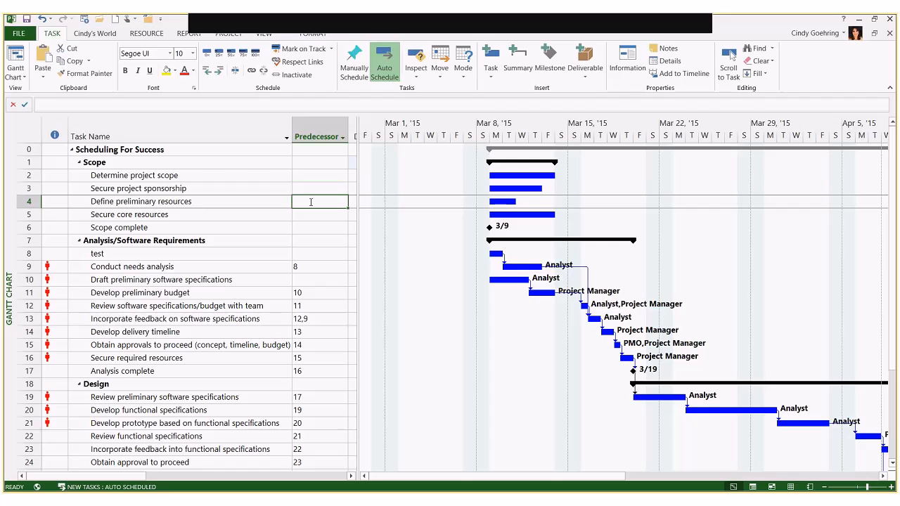
text(2,3)
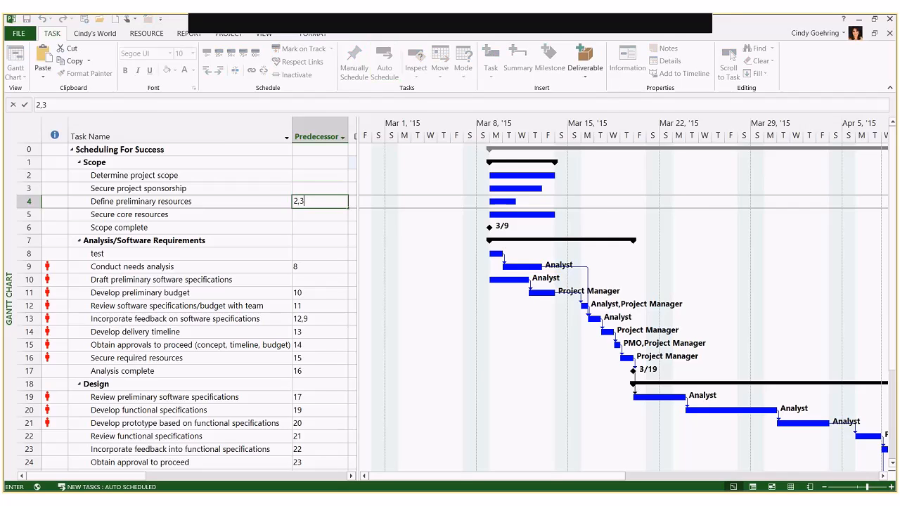
key(Return)
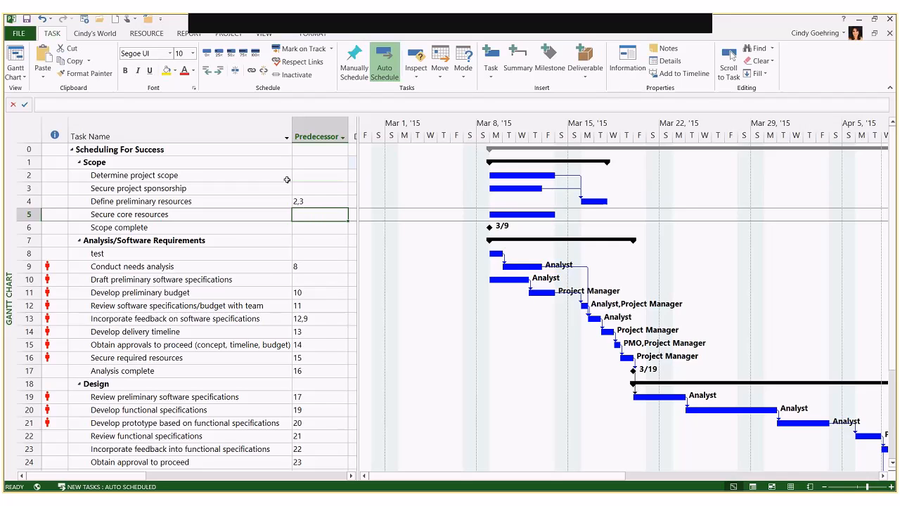
click(308, 205)
key(Delete)
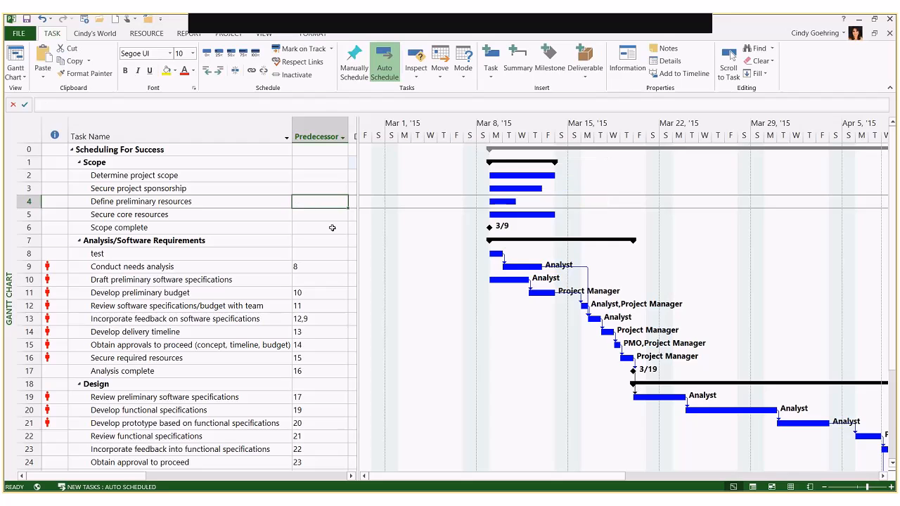
key(Return)
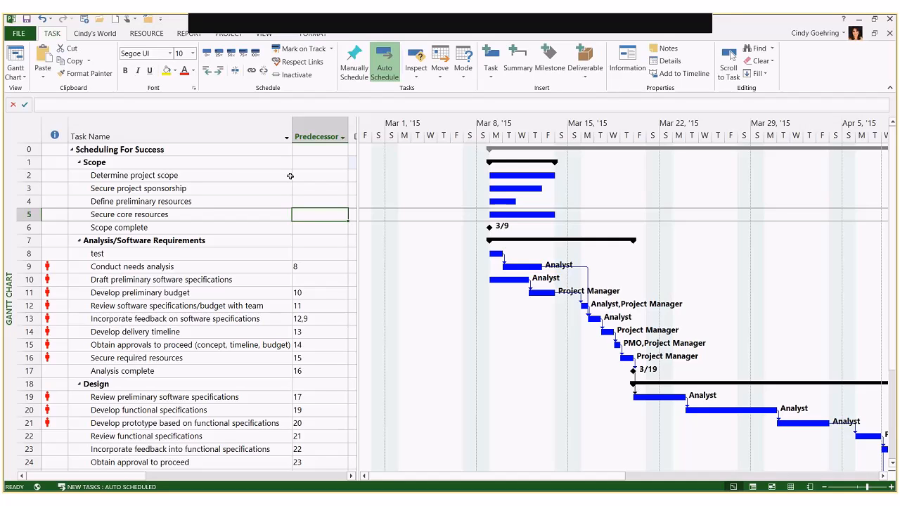
Link the four tasks from Determine project scope through Secure core resources in sequence
drag(290, 176, 288, 215)
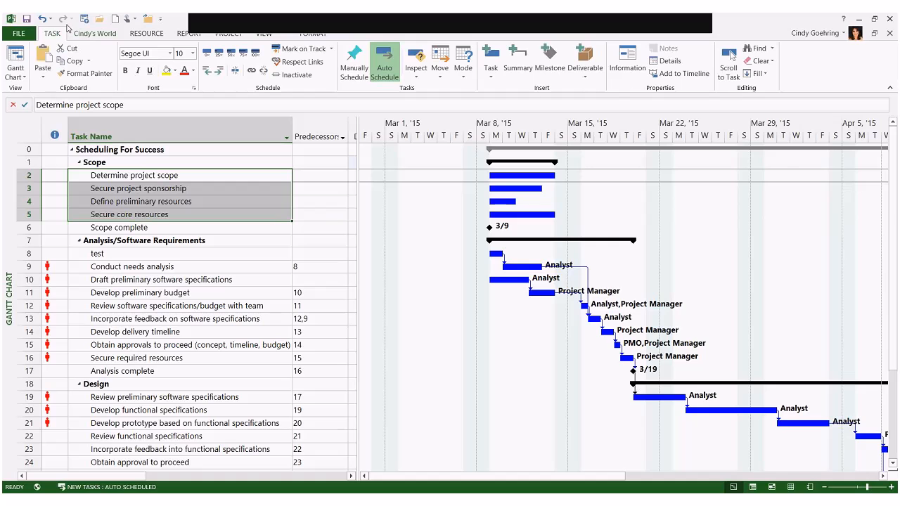
click(249, 73)
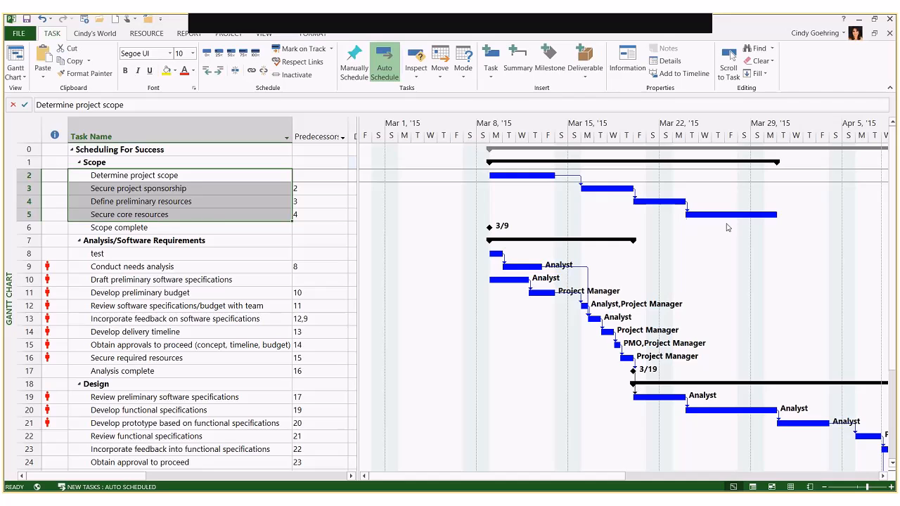
click(215, 201)
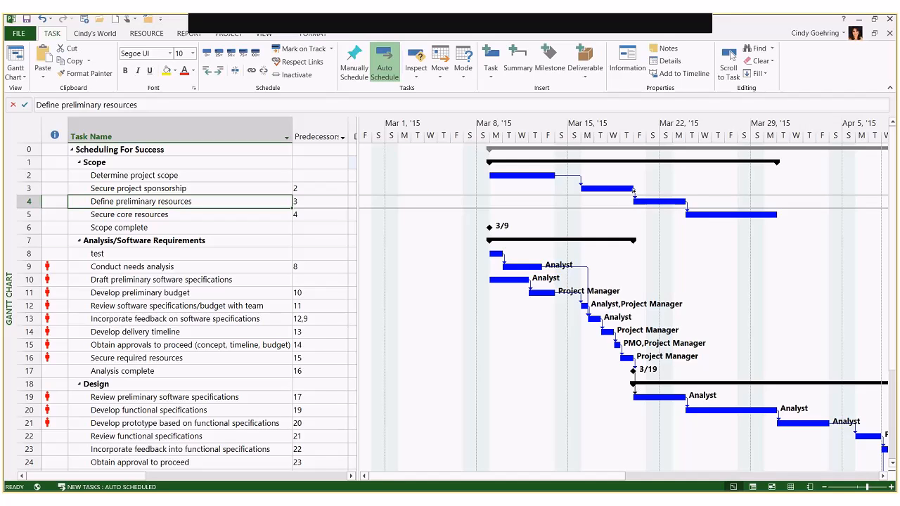
Set the dependency from Secure project sponsorship to Define preliminary resources to Finish-to-Finish (FF), and link Secure core resources to the Scope complete milestone
double_click(634, 193)
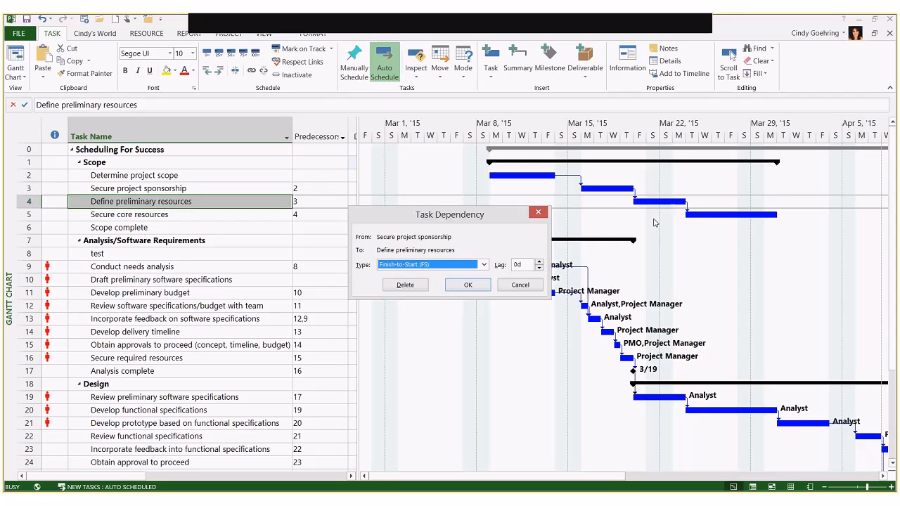
click(485, 267)
click(456, 291)
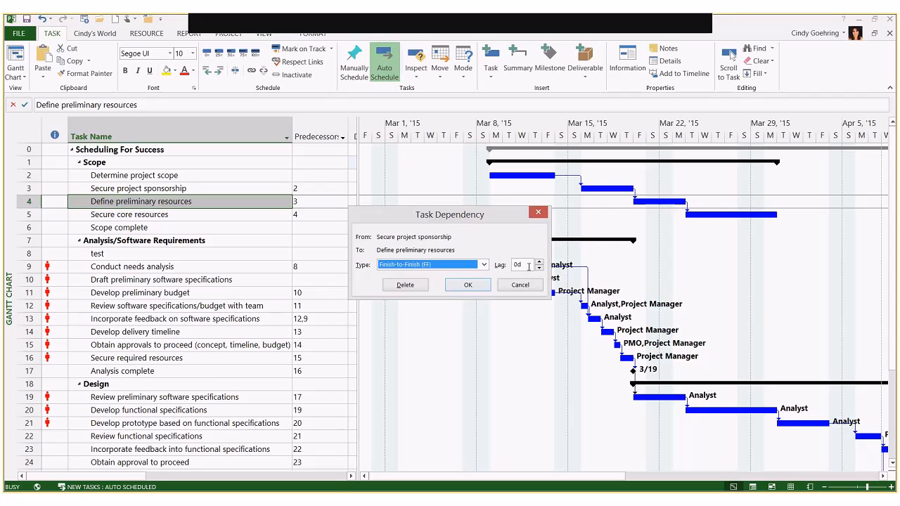
click(468, 285)
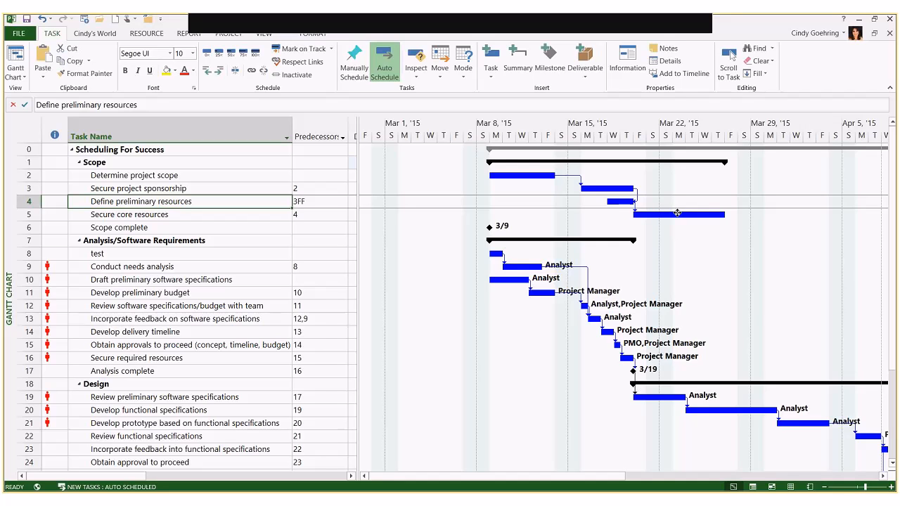
drag(677, 215, 490, 228)
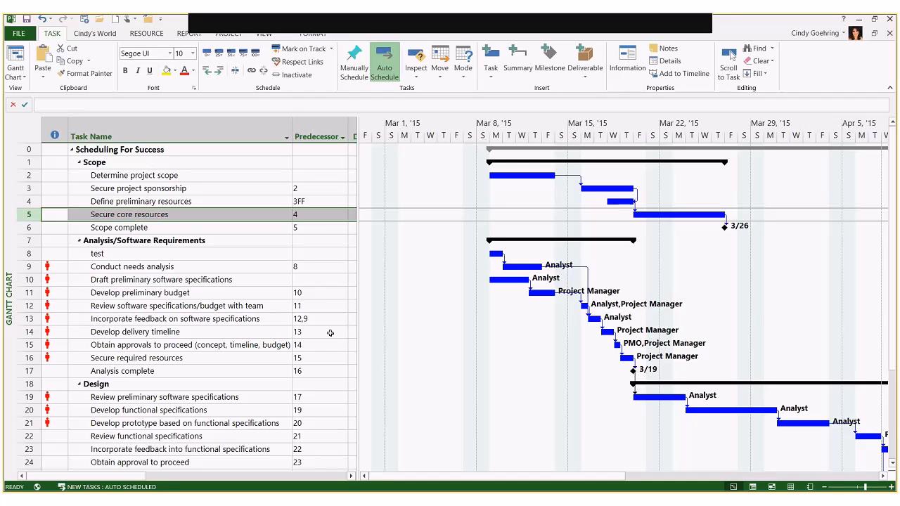
Show the task details form and check the resources and predecessors of the software review, needs analysis and Incorporate feedback on software specifications tasks
click(278, 306)
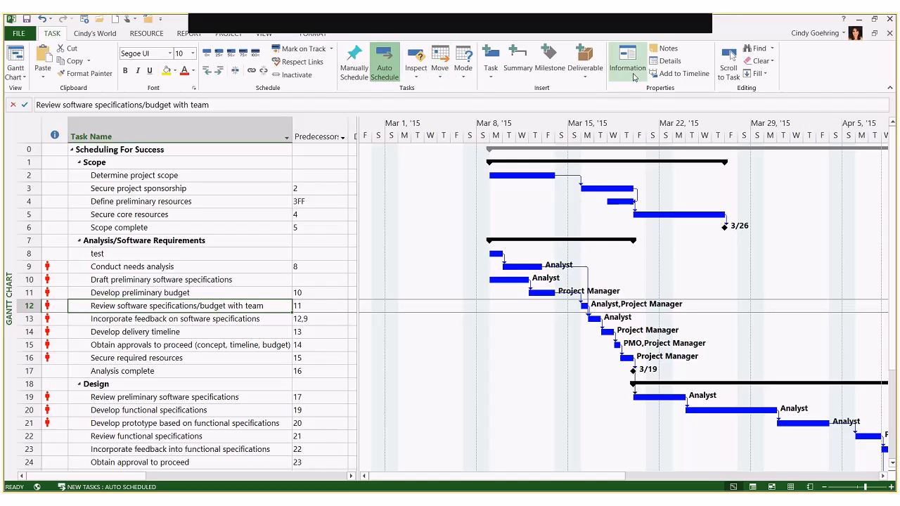
click(674, 68)
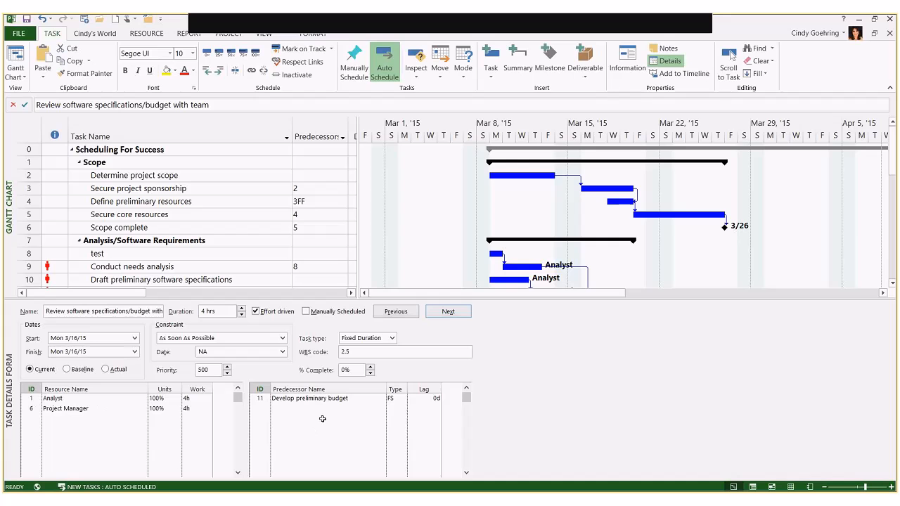
click(218, 270)
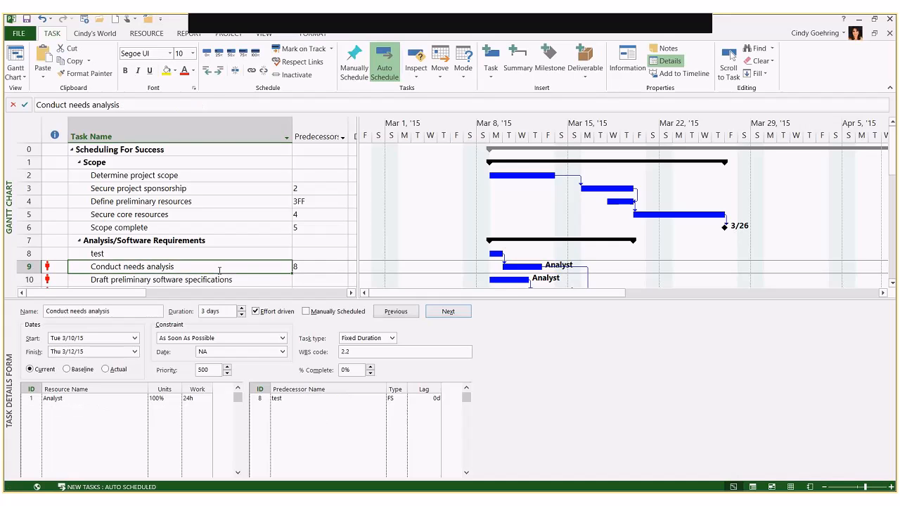
scroll(218, 272, down, 2)
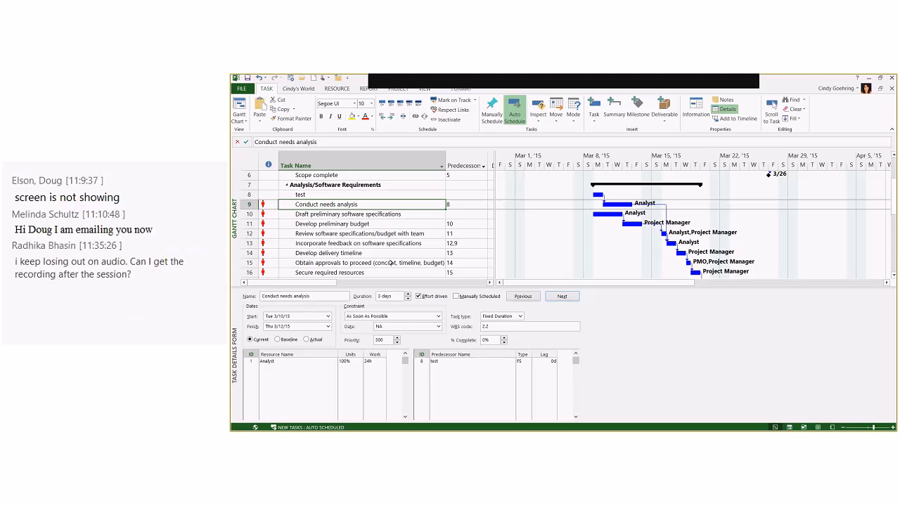
click(400, 244)
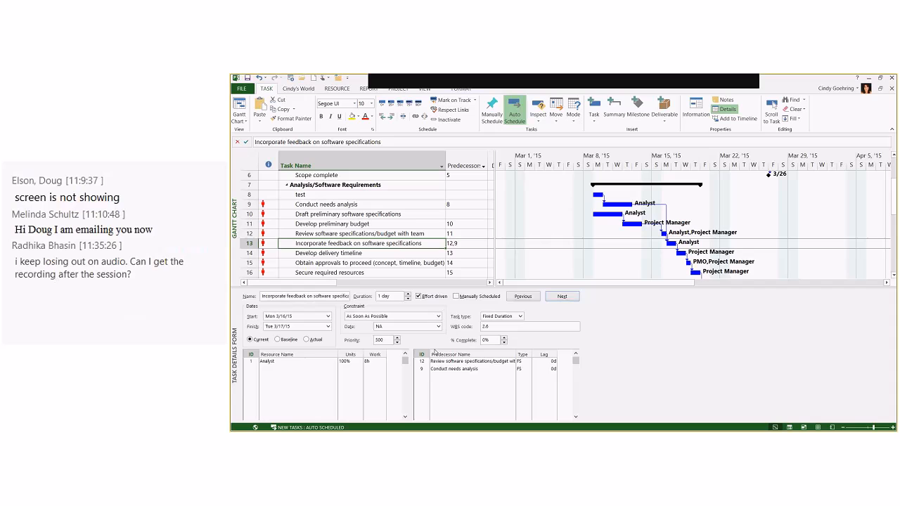
Show predecessors and successors in the details form for Incorporate feedback on software specifications, followed by its work details
click(478, 361)
right_click(601, 321)
click(631, 337)
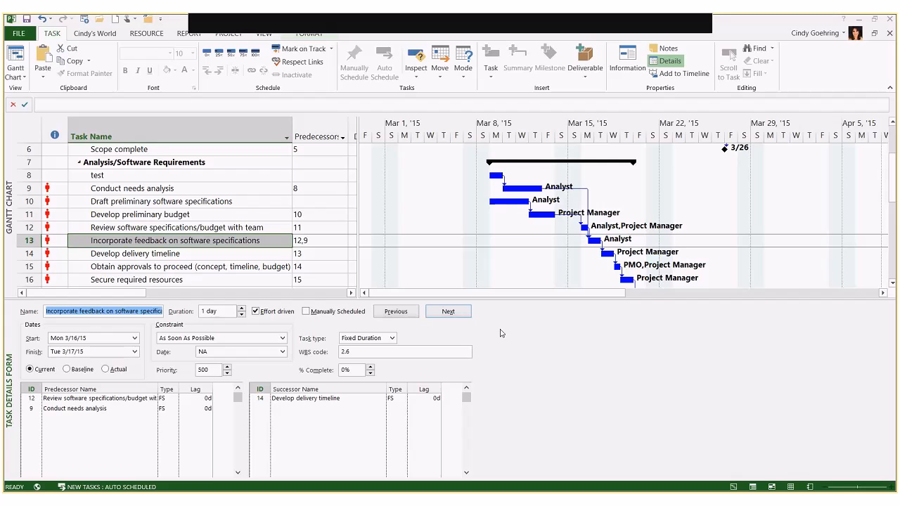
right_click(501, 332)
click(540, 411)
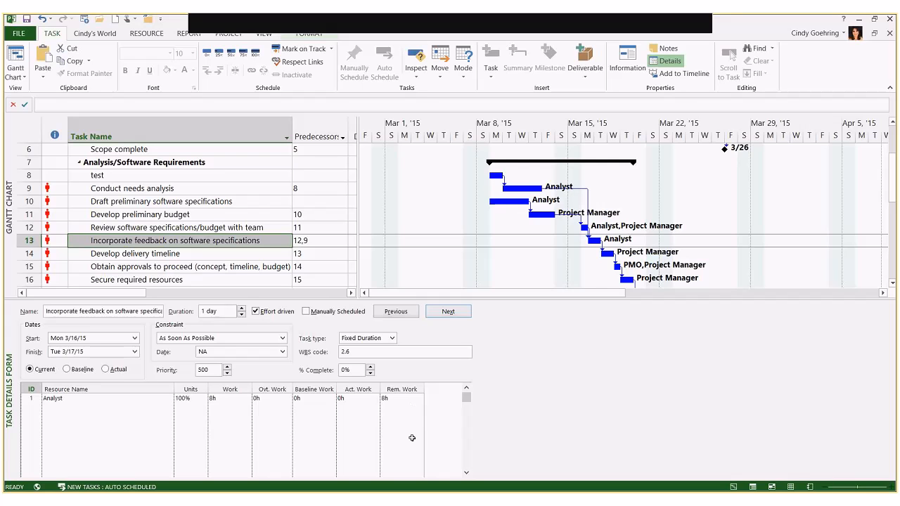
Close the task details form and select the Develop delivery timeline task in the full Gantt chart
drag(508, 303, 512, 414)
double_click(512, 415)
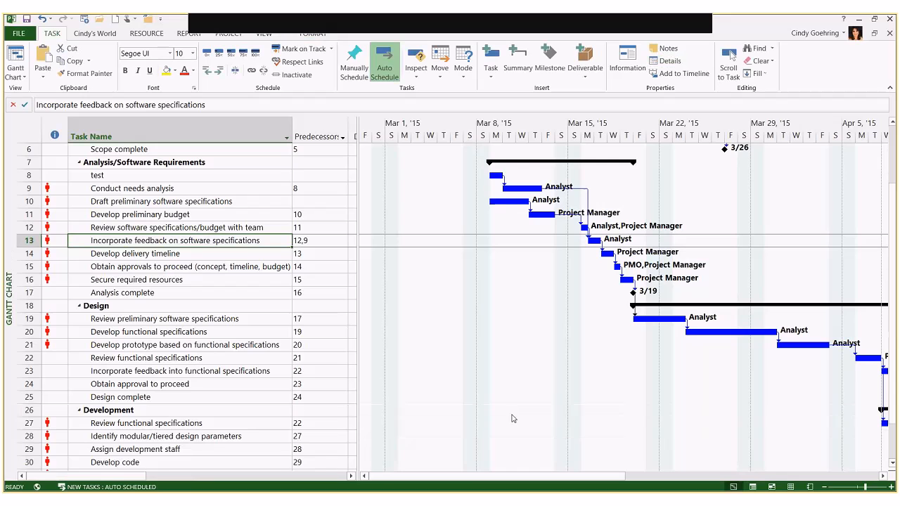
click(243, 253)
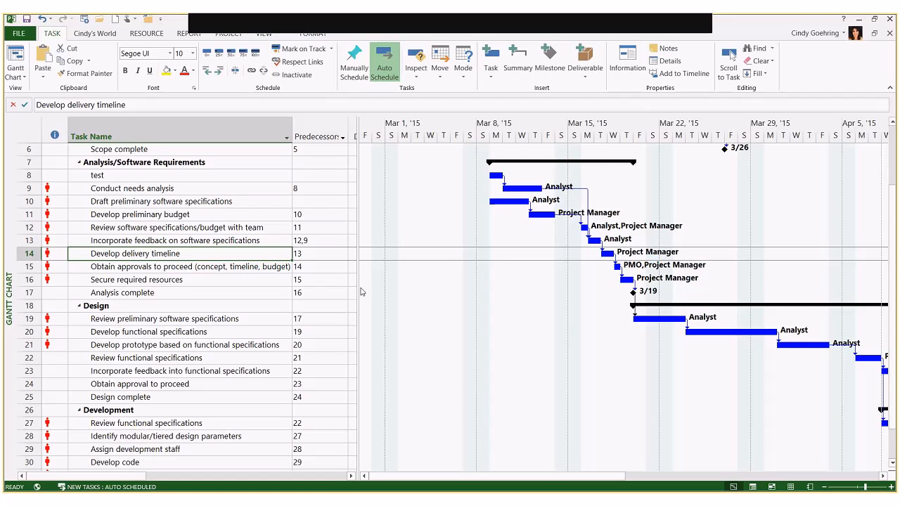
Widen the task table to reveal the Start and Finish dates, and scroll the Gantt chart to Review functional specifications under Development
click(278, 383)
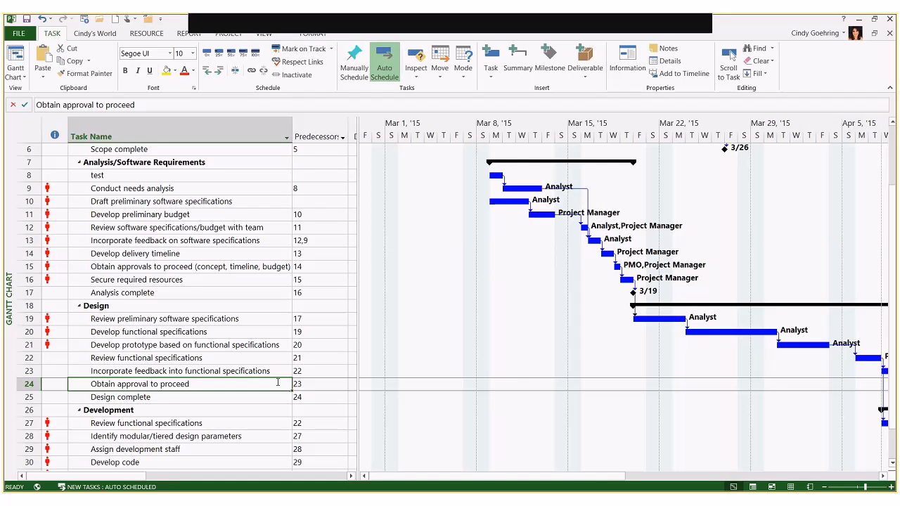
scroll(278, 383, down, 2)
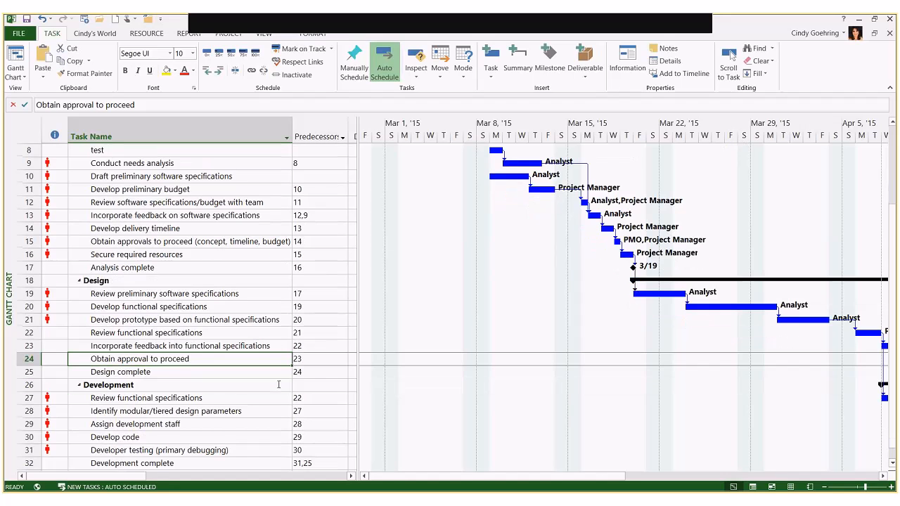
drag(349, 375, 606, 398)
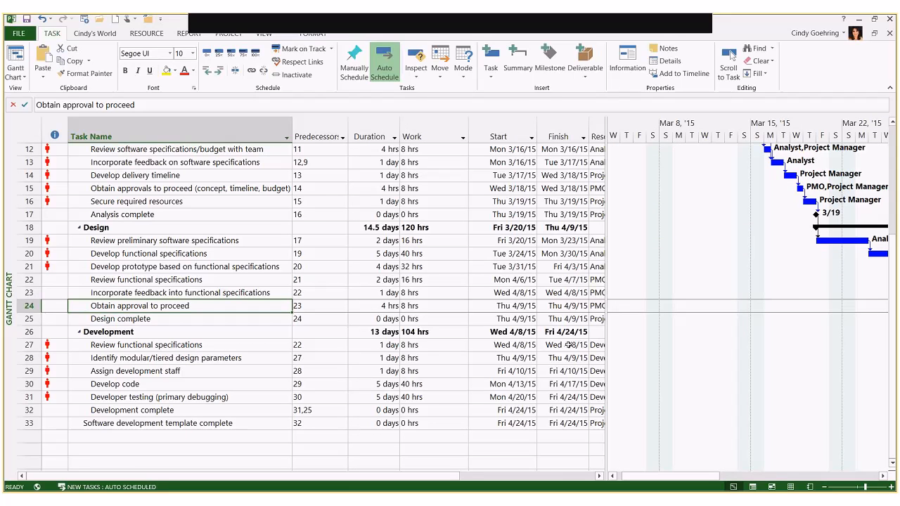
right_click(279, 356)
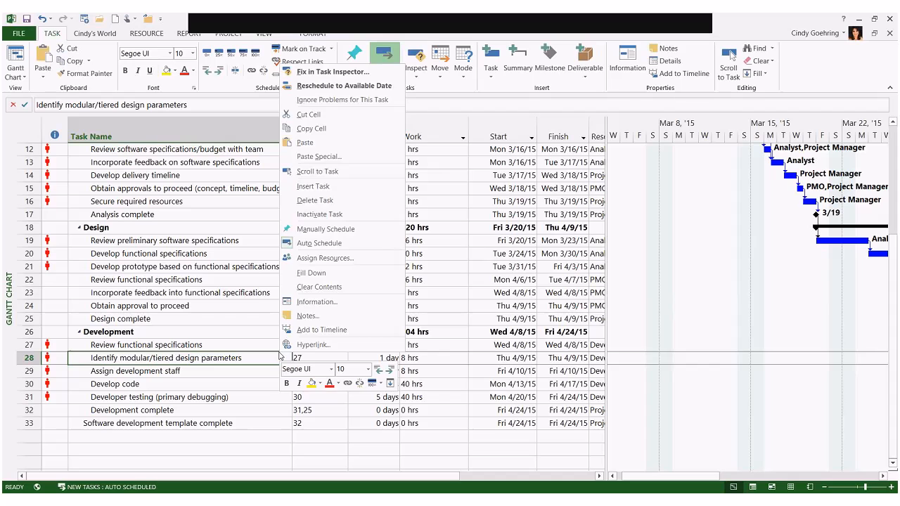
right_click(262, 336)
right_click(260, 344)
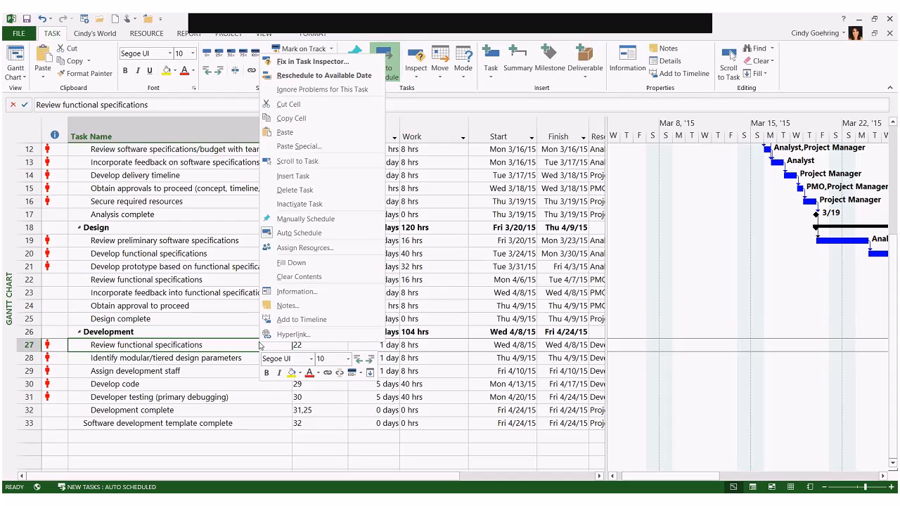
click(309, 162)
Move the start of Development's Review functional specifications to Fri 4/17/15 while keeping the link, check its indicator, and undo the change
click(517, 345)
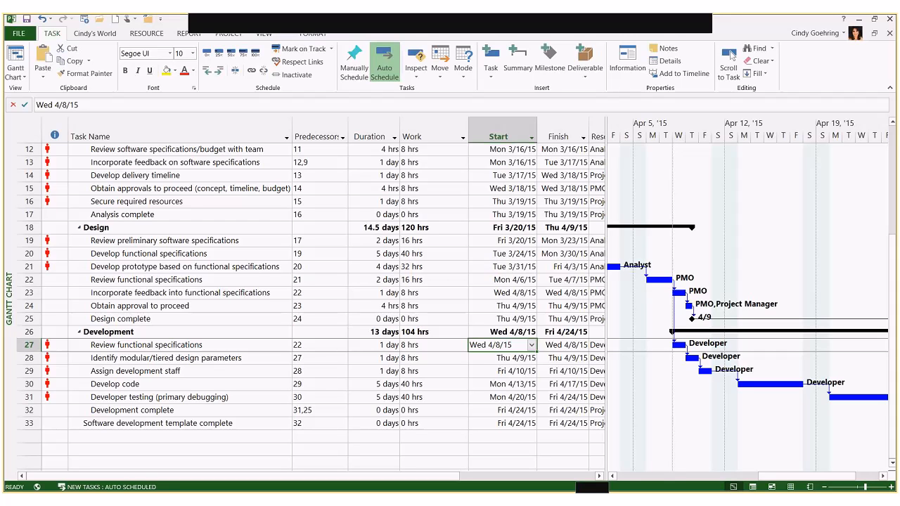
click(532, 345)
click(516, 399)
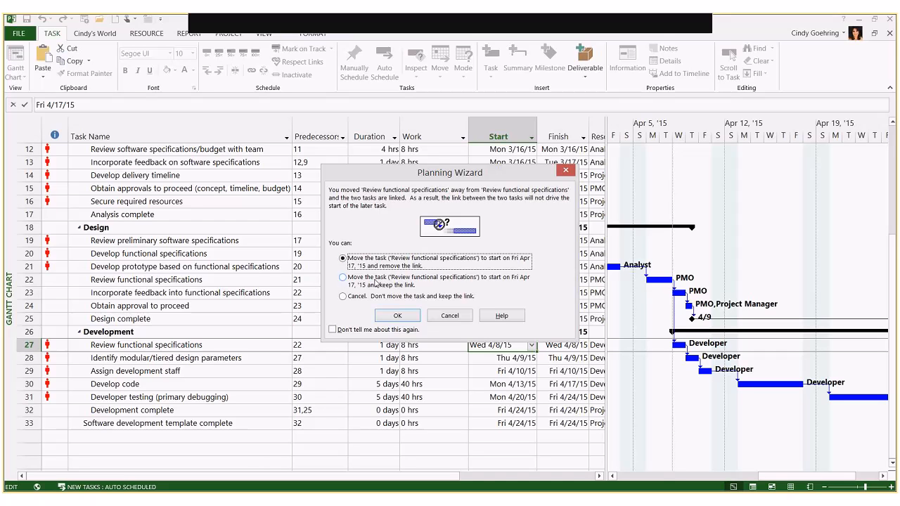
click(377, 283)
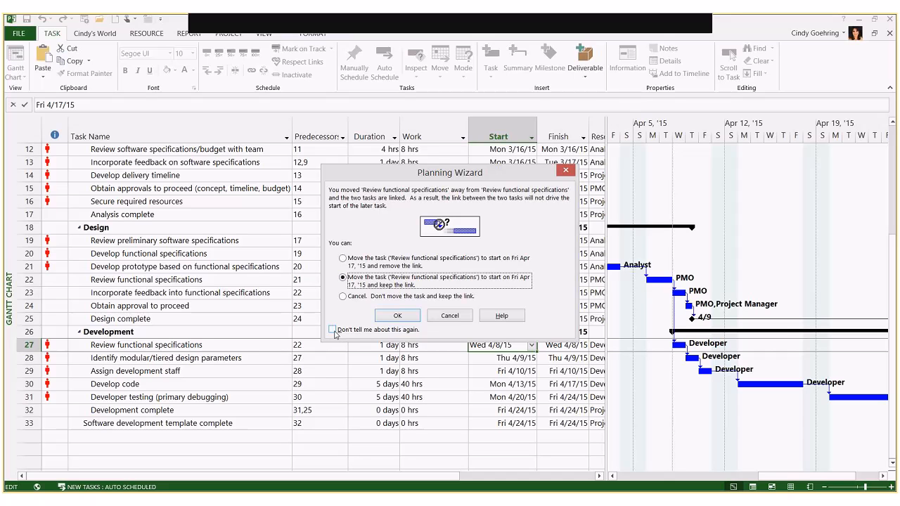
click(396, 316)
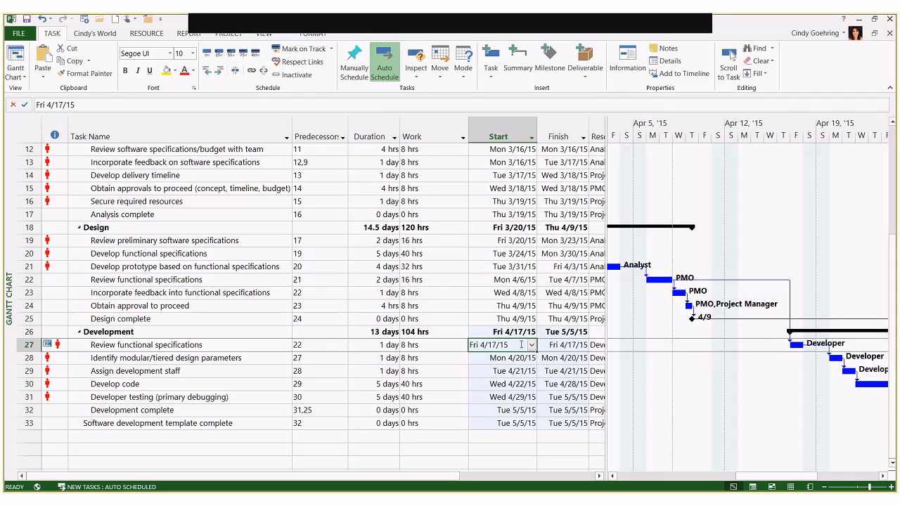
mouse_move(48, 344)
key(ctrl+z)
Set the finish date of Development's Review functional specifications to Fri 4/17/15, and undo the change
click(583, 346)
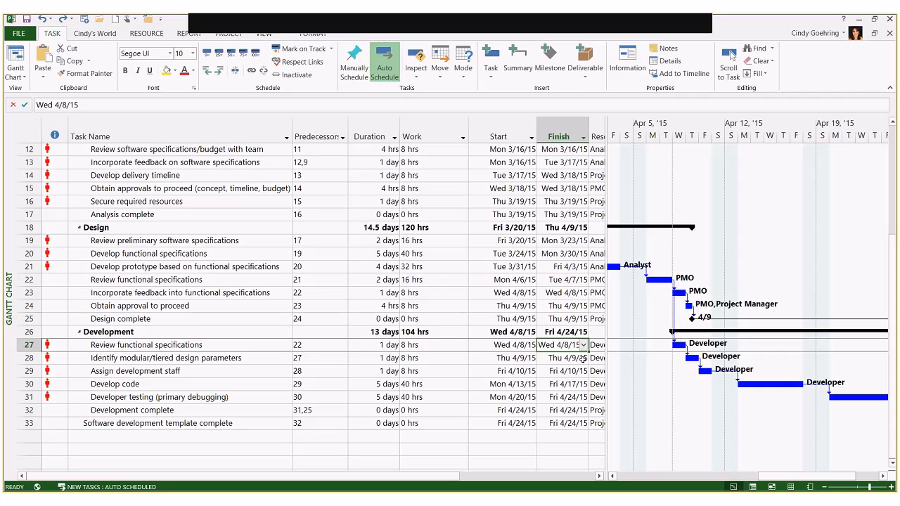
click(583, 345)
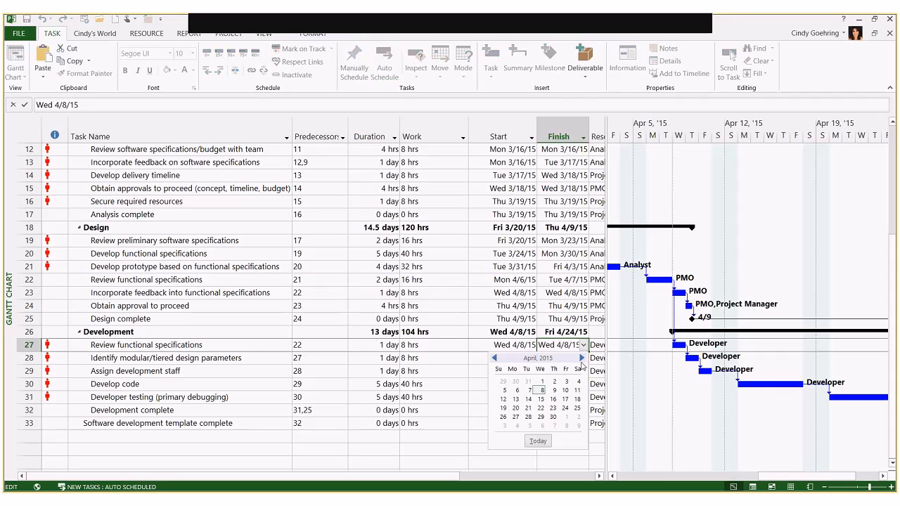
click(565, 399)
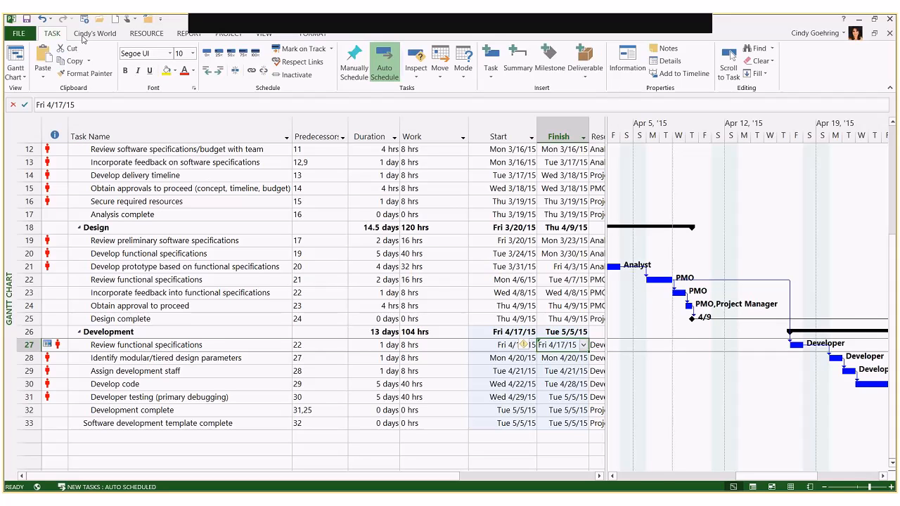
click(42, 19)
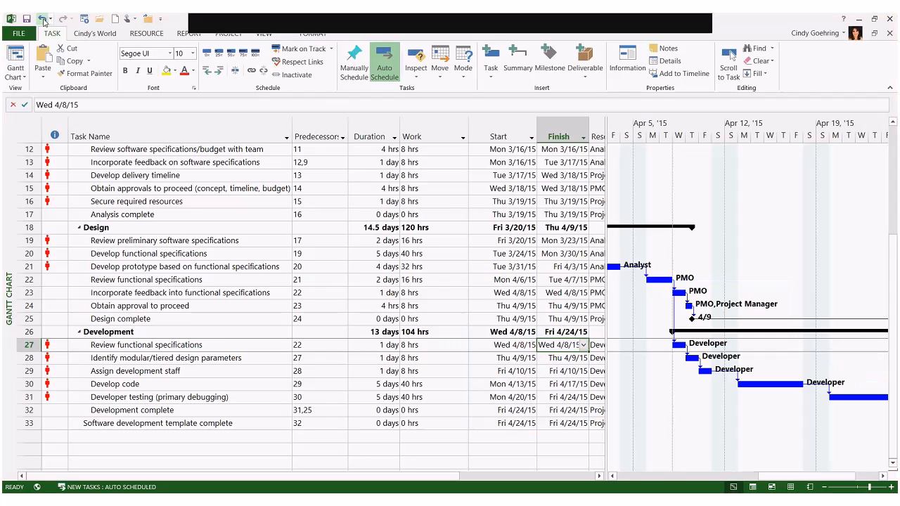
Scroll the Gantt chart to the Software development template complete milestone
click(465, 362)
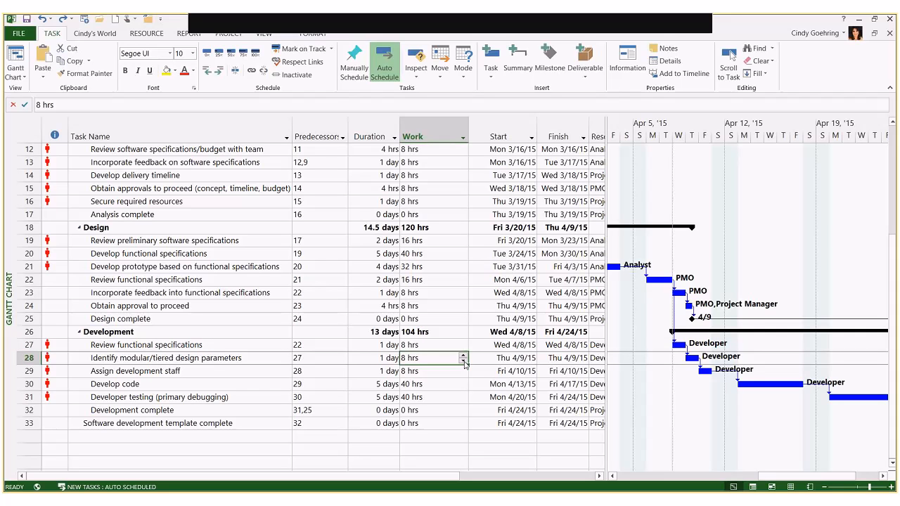
scroll(464, 363, down, 1)
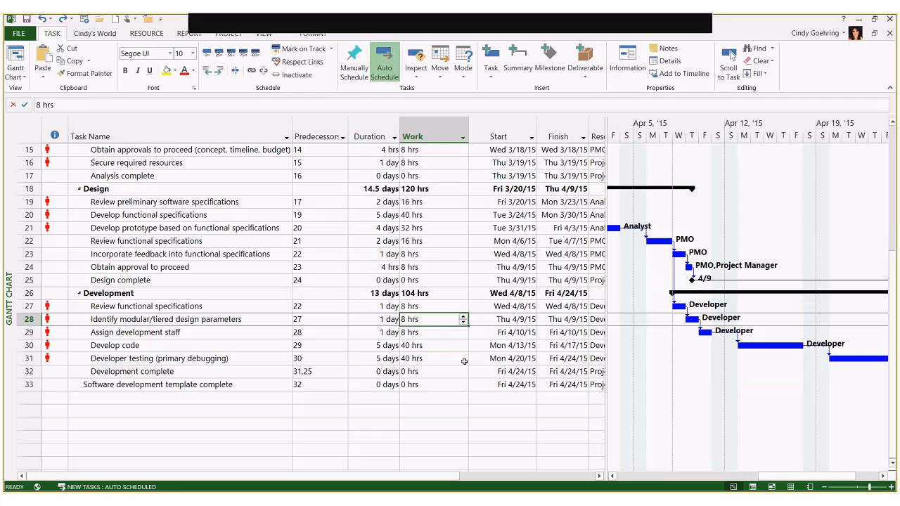
right_click(269, 387)
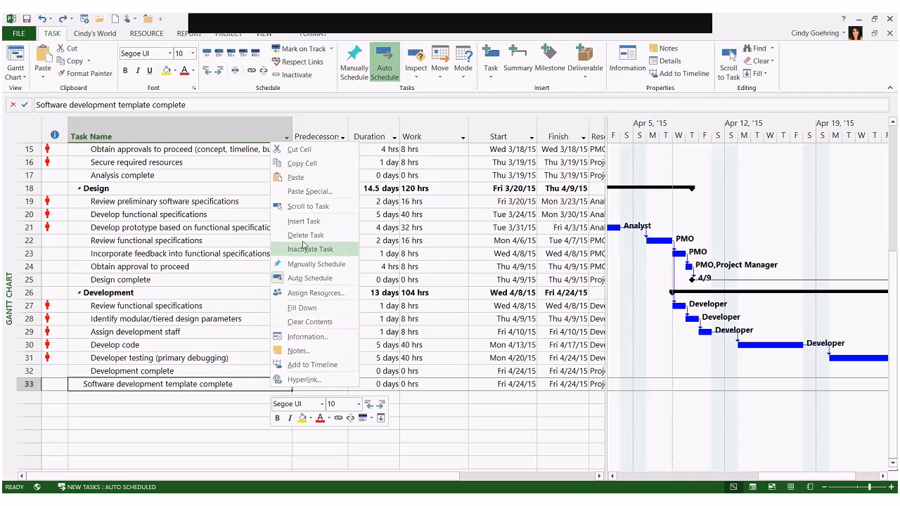
click(302, 205)
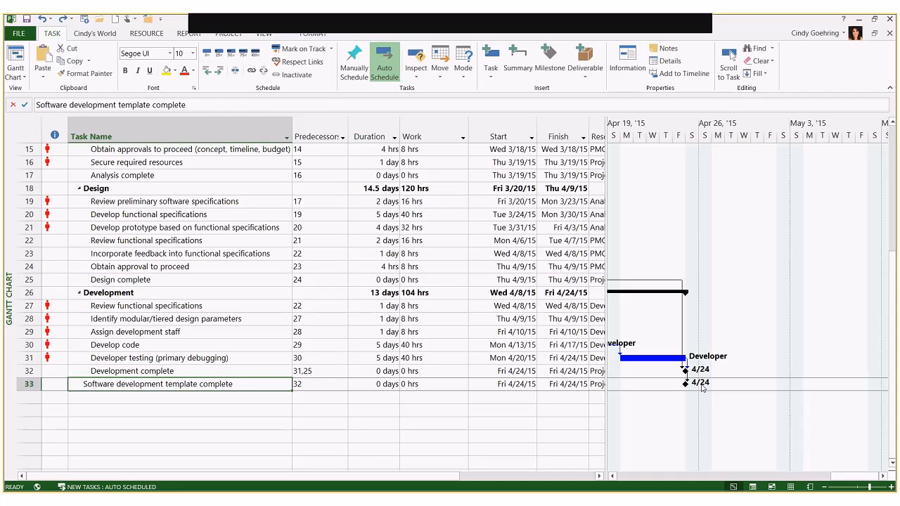
Give the Software development template complete milestone a deadline of Tue 4/28/15 and view its deadline marker in the Gantt chart
double_click(267, 386)
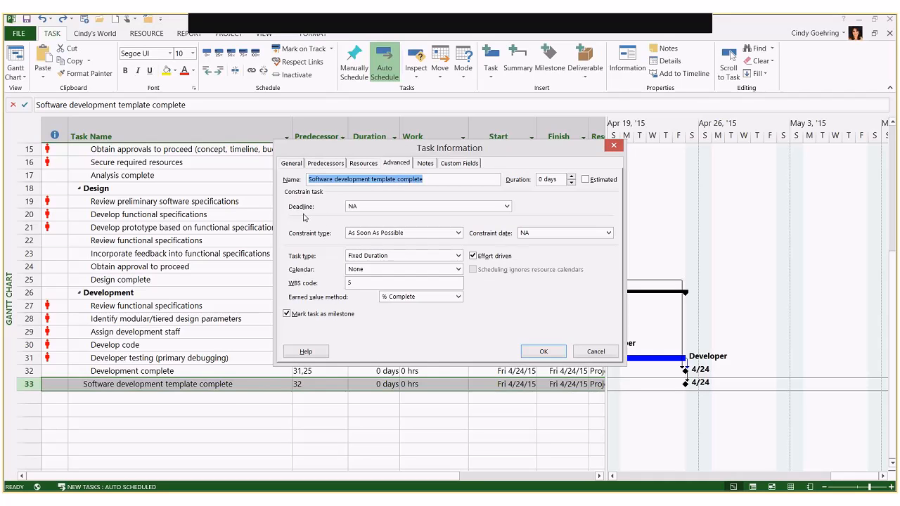
click(504, 208)
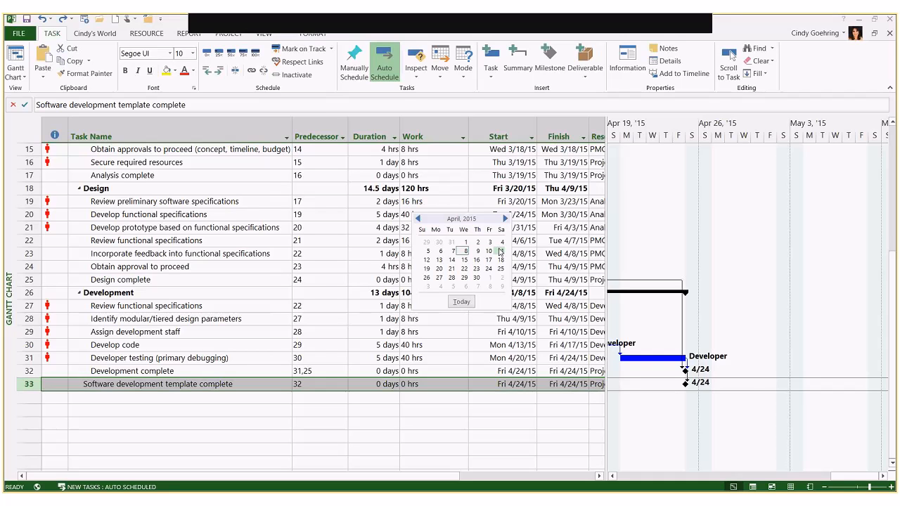
click(451, 278)
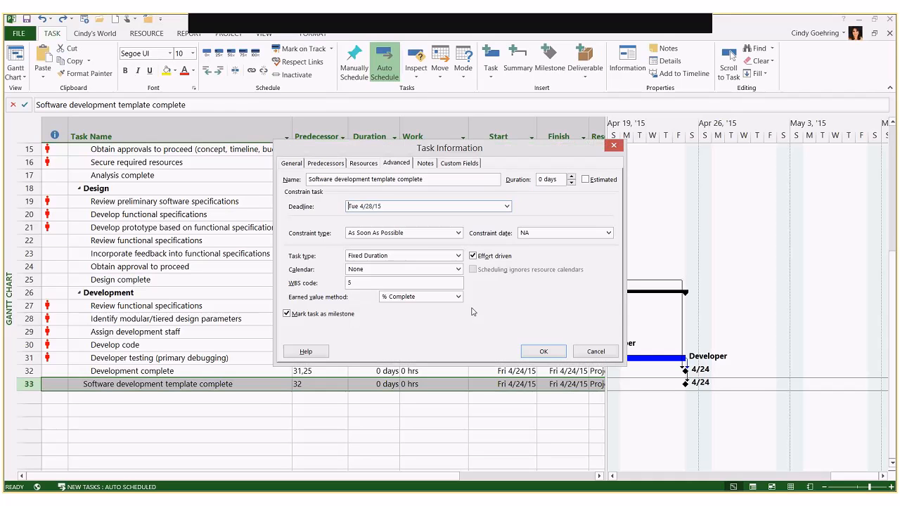
click(552, 351)
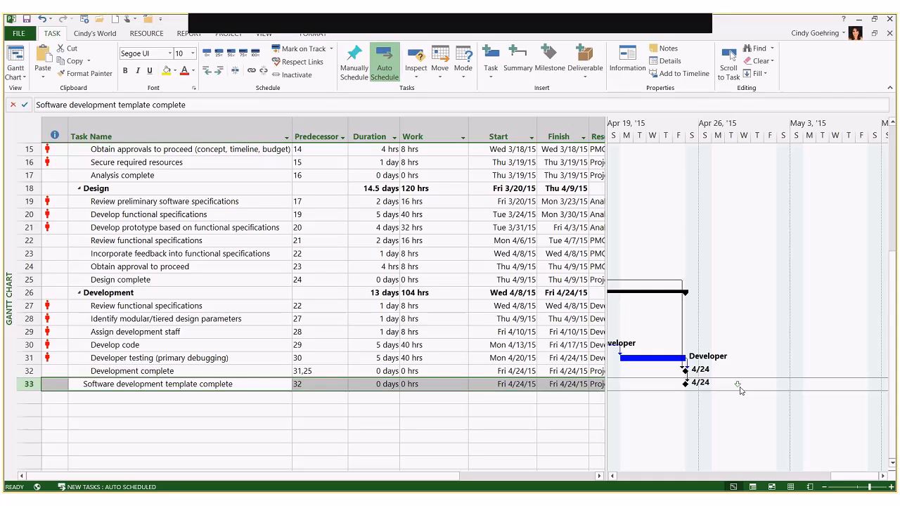
click(601, 477)
click(613, 477)
click(612, 476)
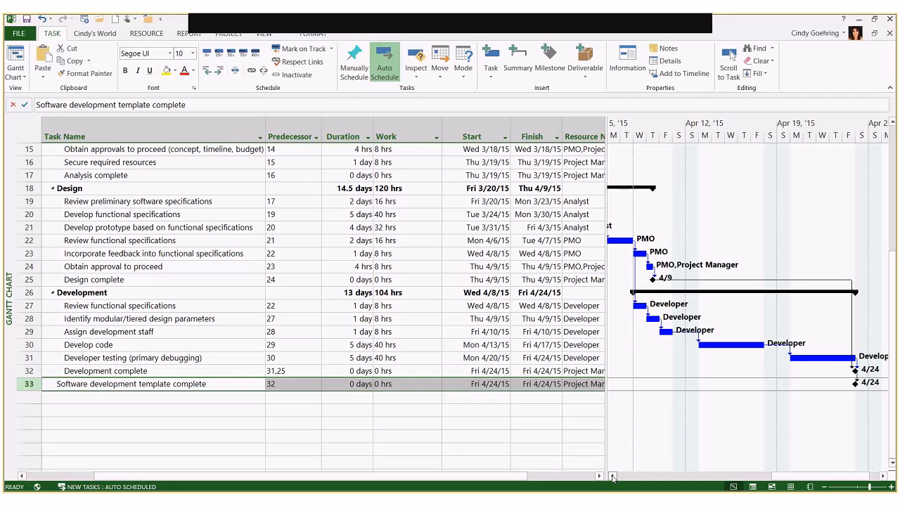
click(883, 477)
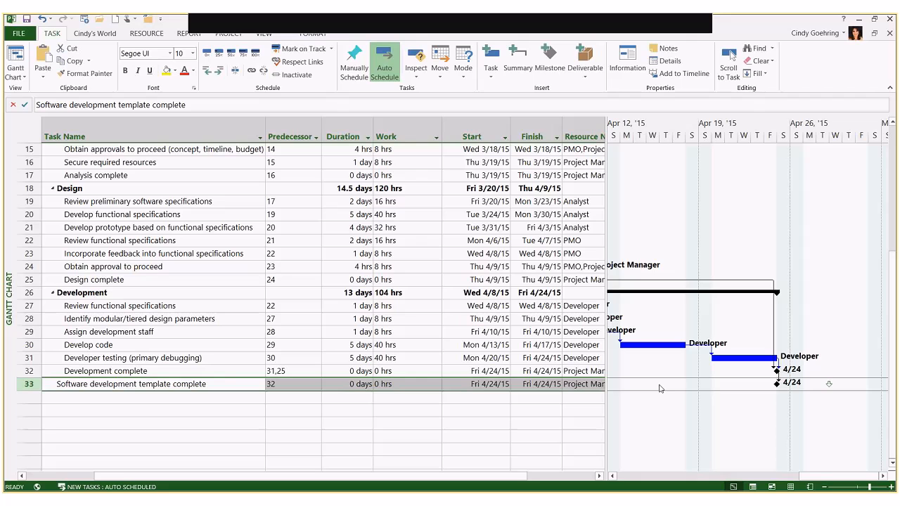
Set the Develop code duration to 10 days and check the deadline indicator on the Software development template complete milestone
click(366, 345)
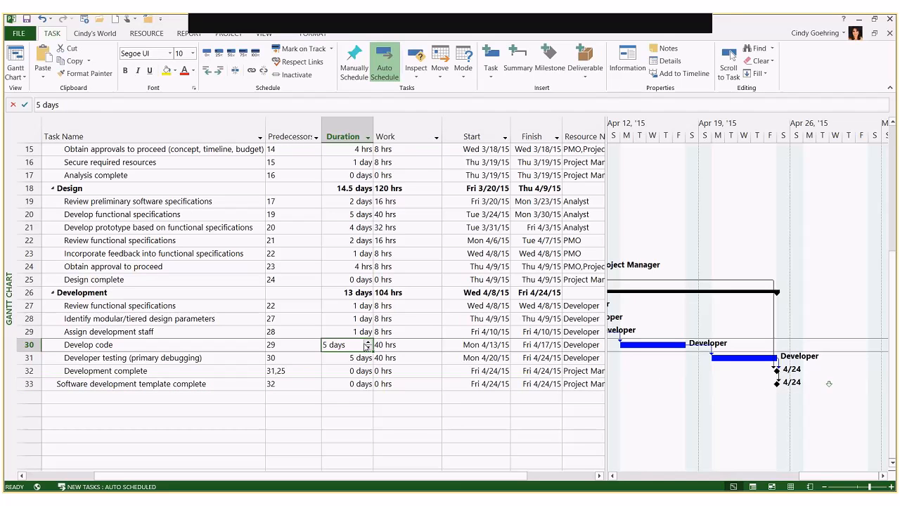
text(10)
key(Return)
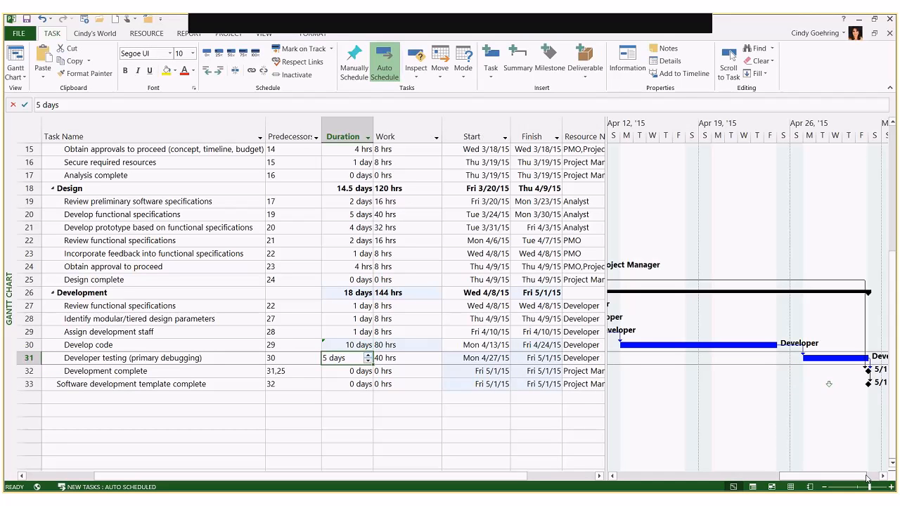
click(883, 477)
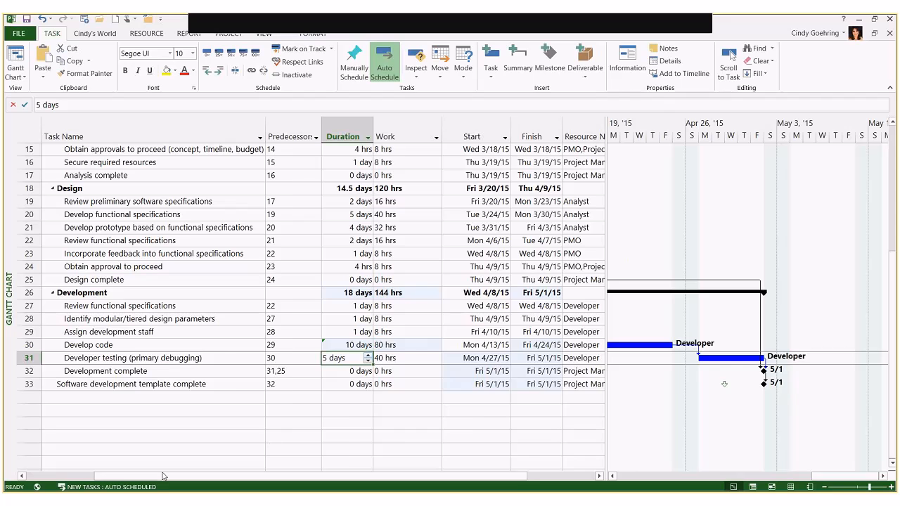
click(70, 475)
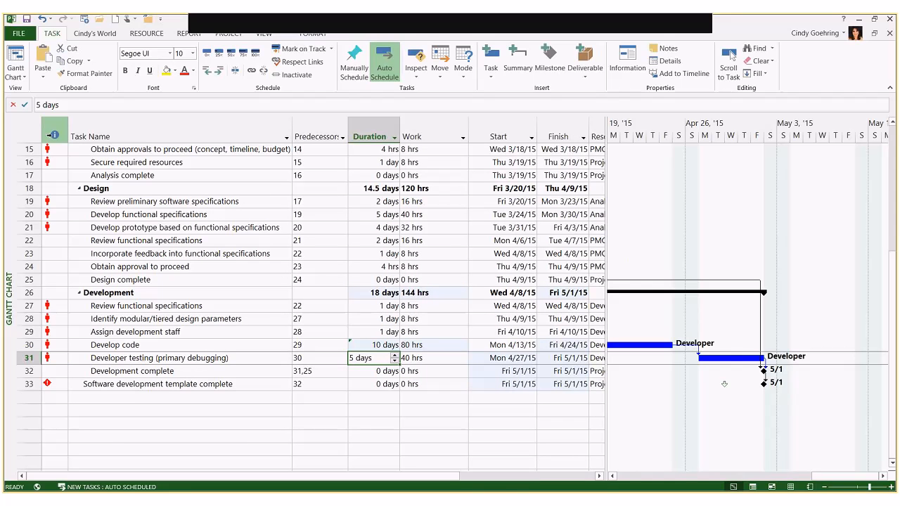
mouse_move(48, 384)
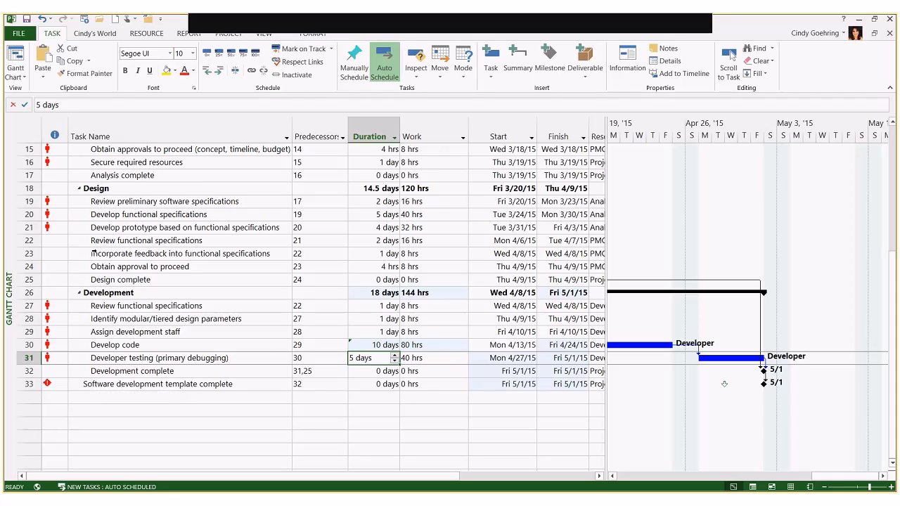
Undo the Develop code duration change and the deadline on the Software development template complete milestone
click(43, 20)
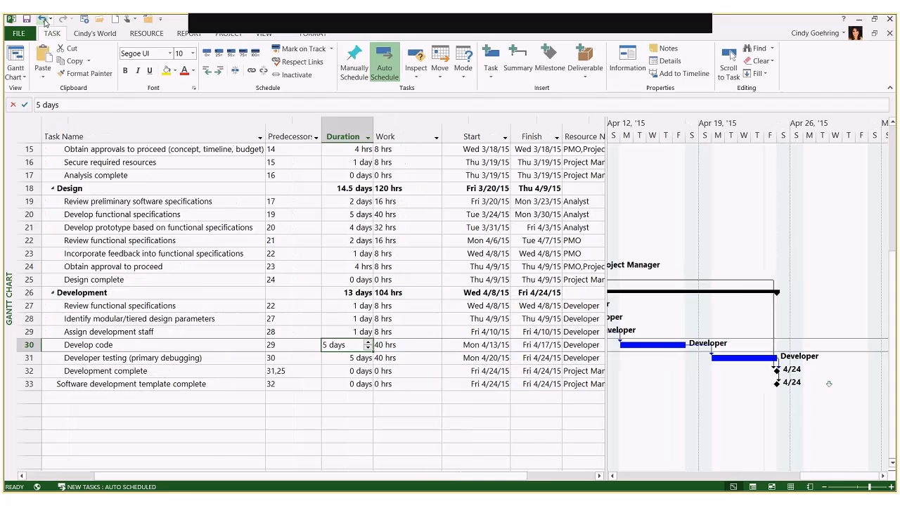
click(43, 20)
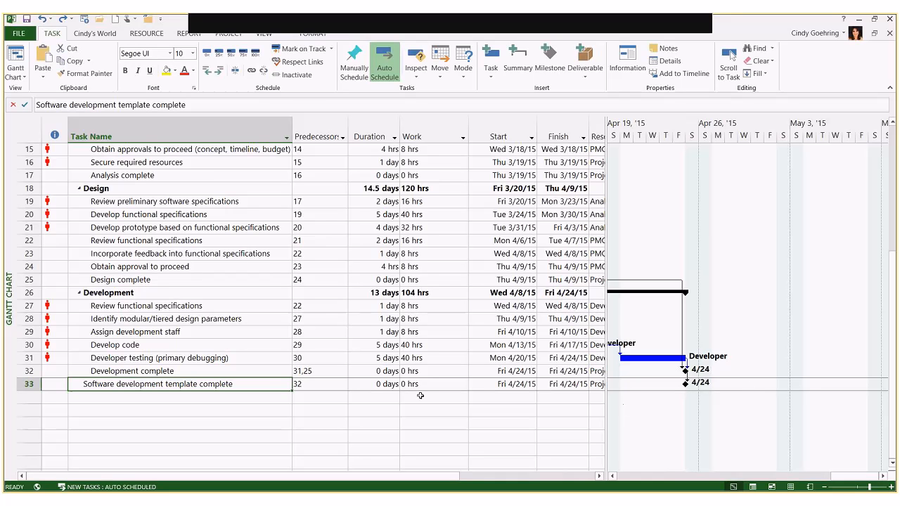
Give the Software development template complete milestone a Finish No Later Than constraint dated Tue 4/28/15 and check its constraint indicator
double_click(269, 386)
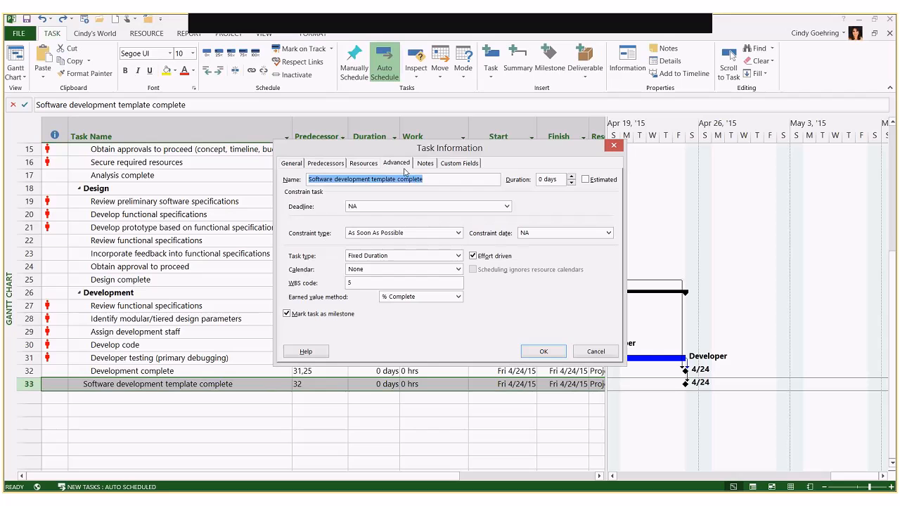
click(375, 238)
click(375, 236)
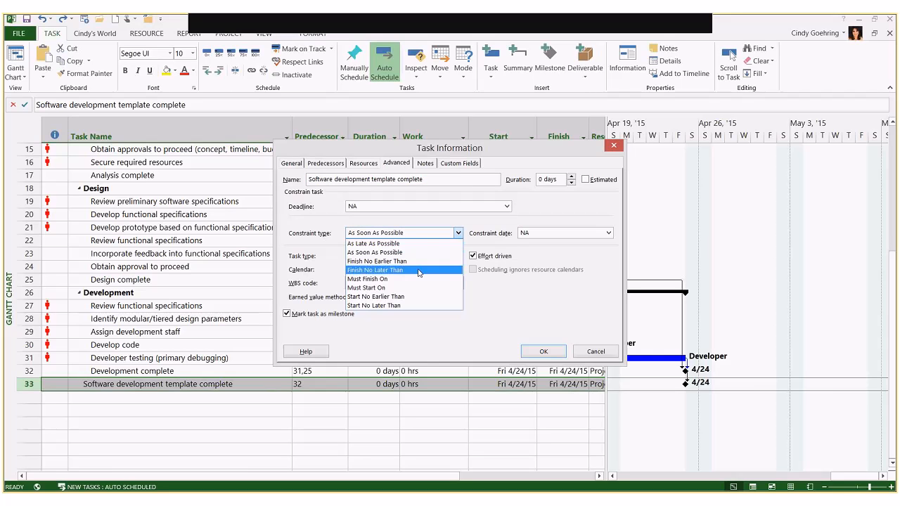
click(399, 273)
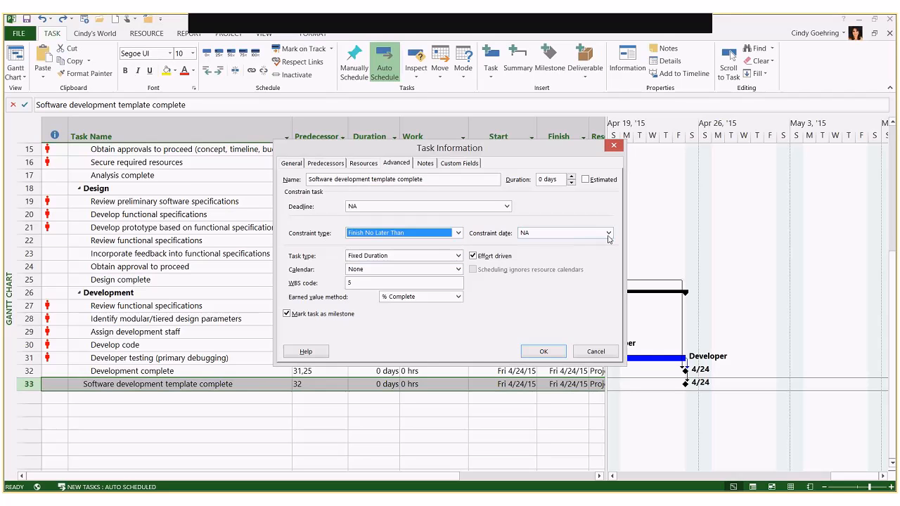
click(609, 234)
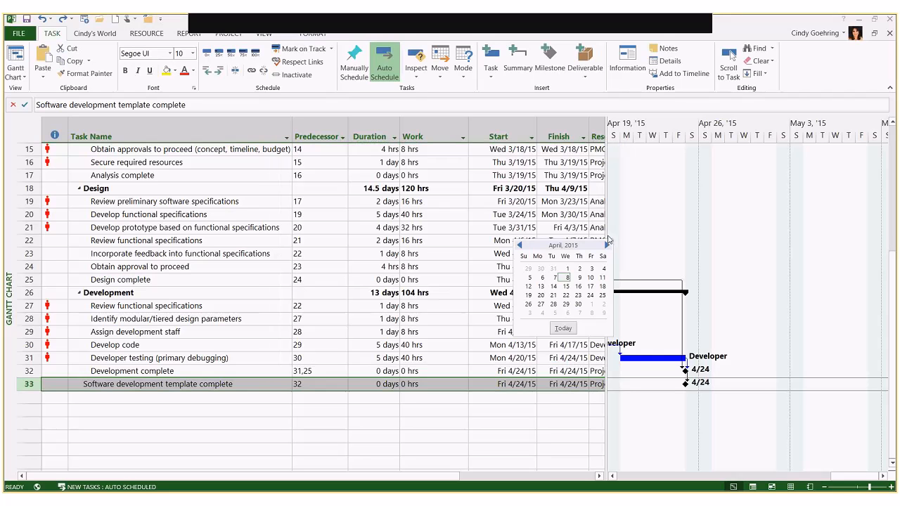
click(553, 305)
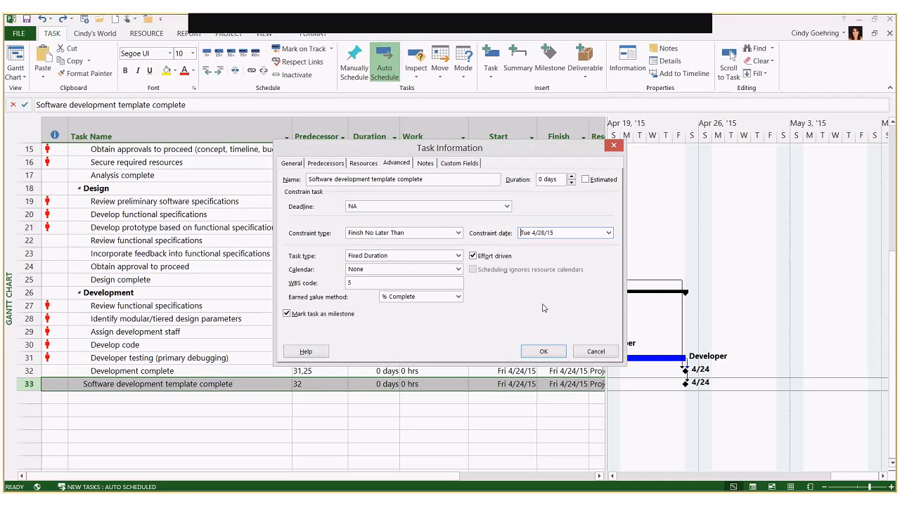
click(542, 353)
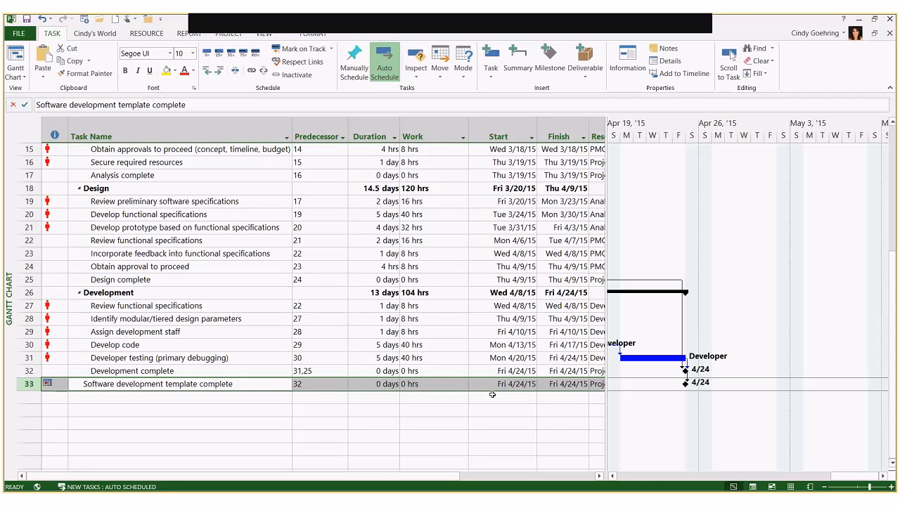
click(144, 384)
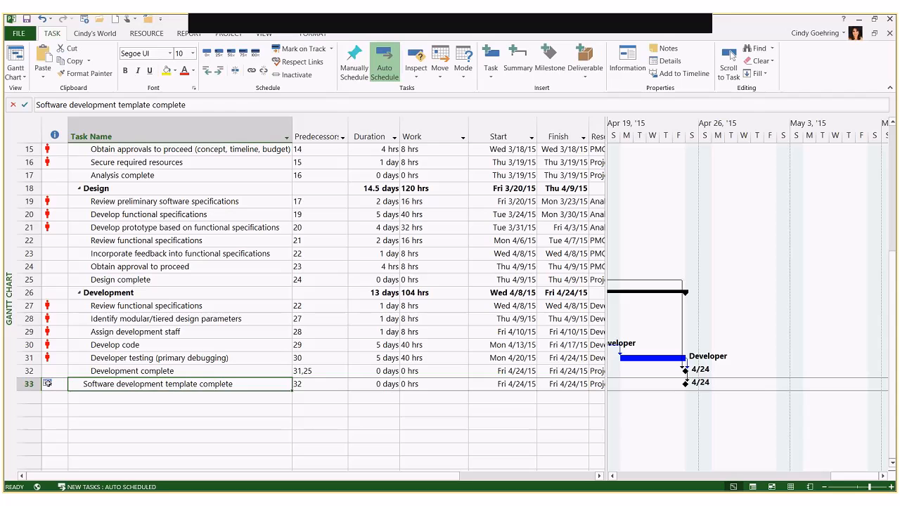
mouse_move(47, 383)
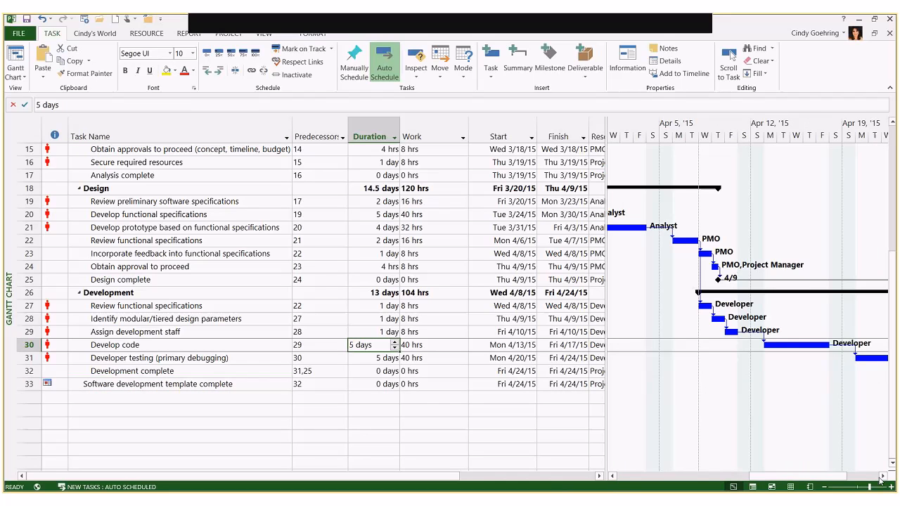
Set the Develop code duration to 10 days, allowing the scheduling conflict, and view the effect on the final milestones in the Gantt chart
click(882, 477)
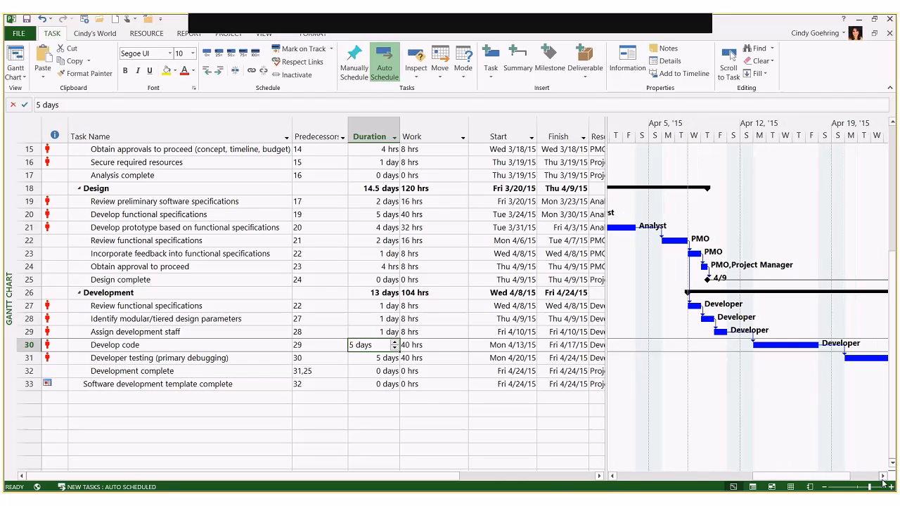
click(882, 479)
click(883, 478)
click(883, 478)
click(883, 478)
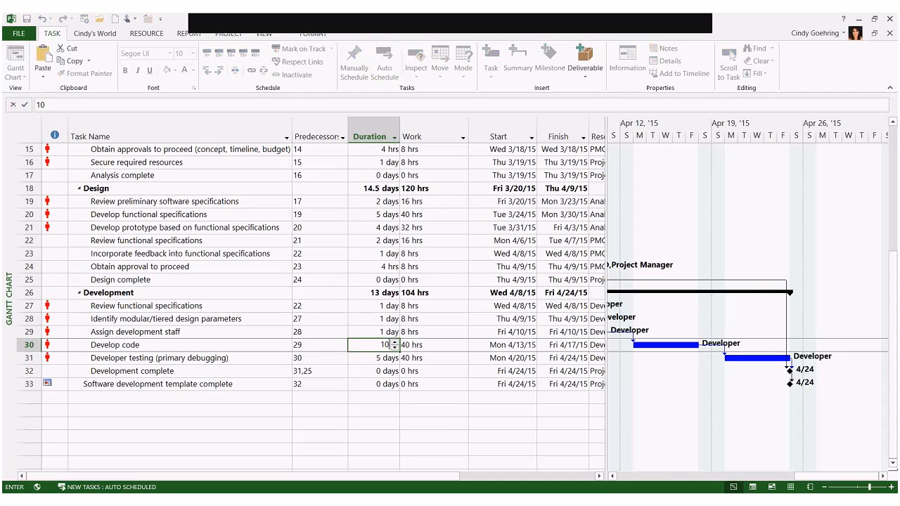
key(Return)
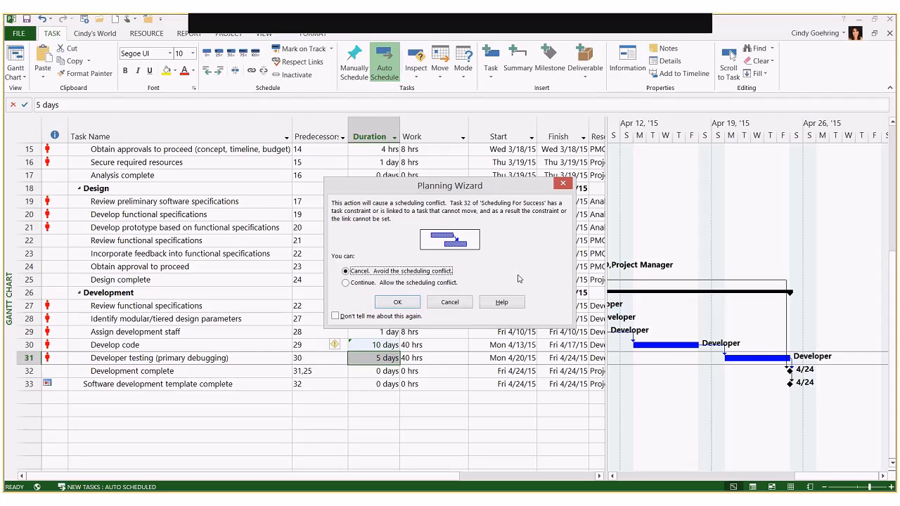
click(456, 284)
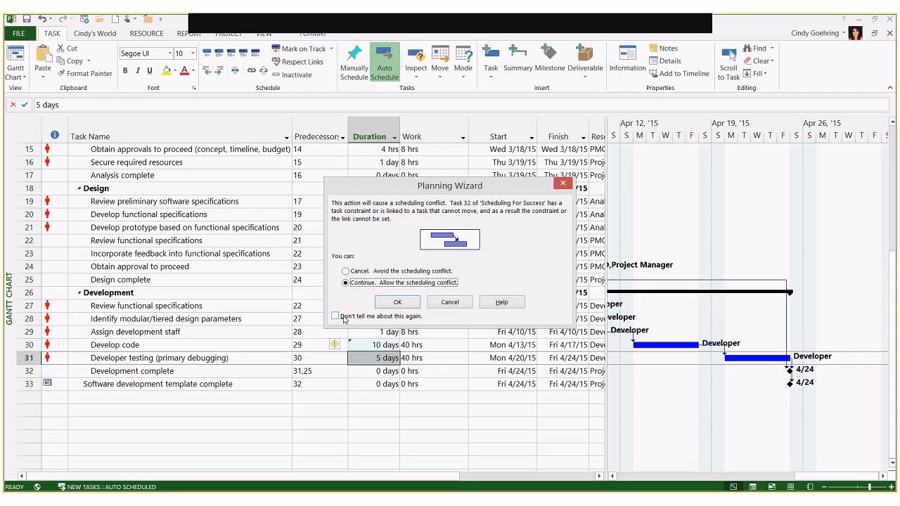
click(397, 302)
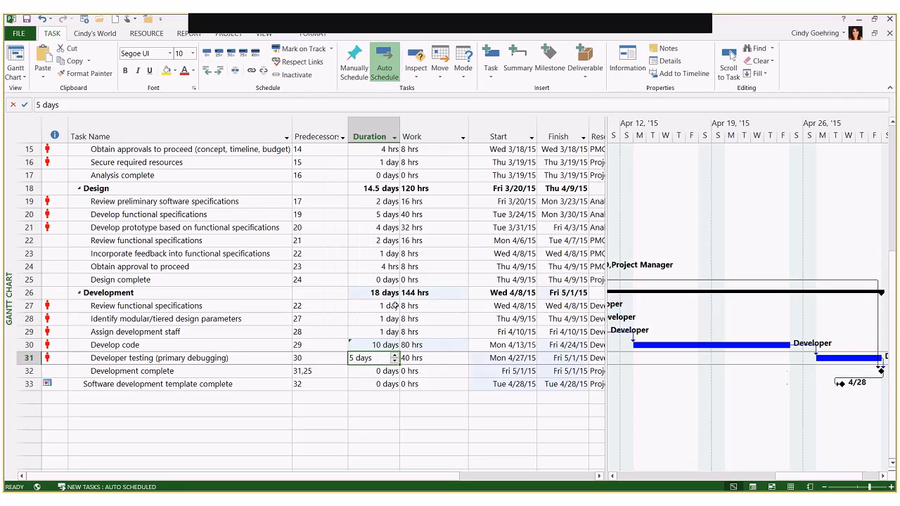
click(883, 476)
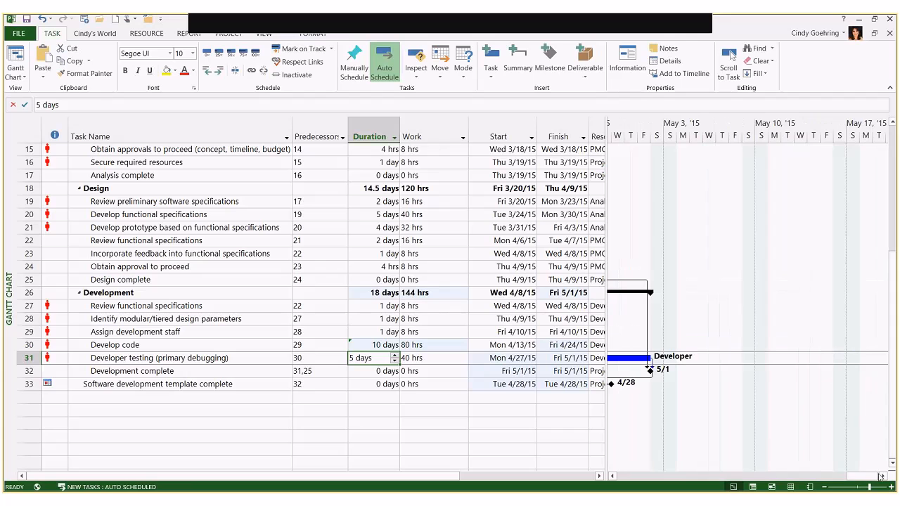
click(611, 476)
click(611, 476)
click(611, 476)
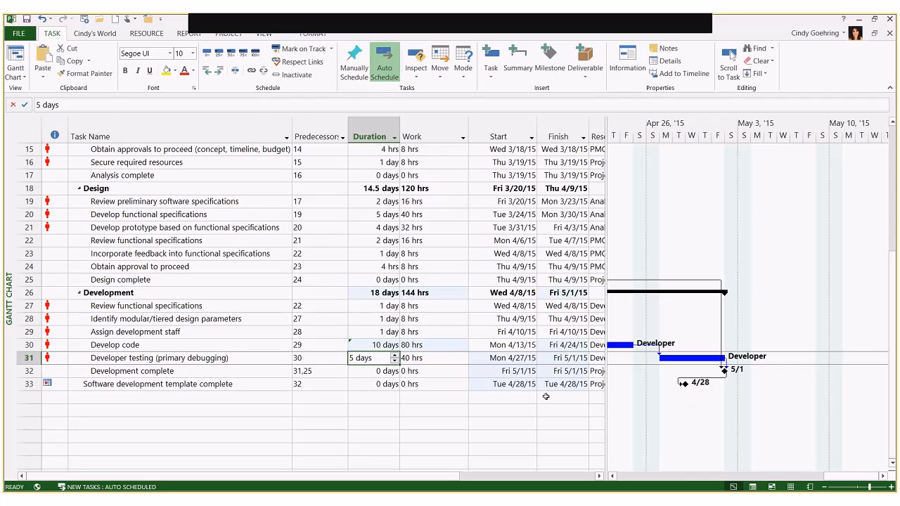
click(444, 397)
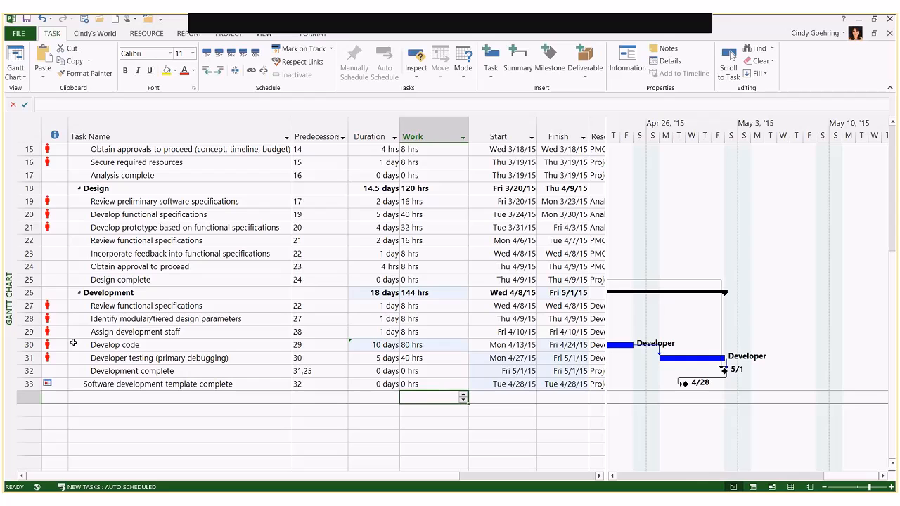
Set the Software development template complete milestone's constraint type back to As Soon As Possible
mouse_move(61, 385)
double_click(240, 384)
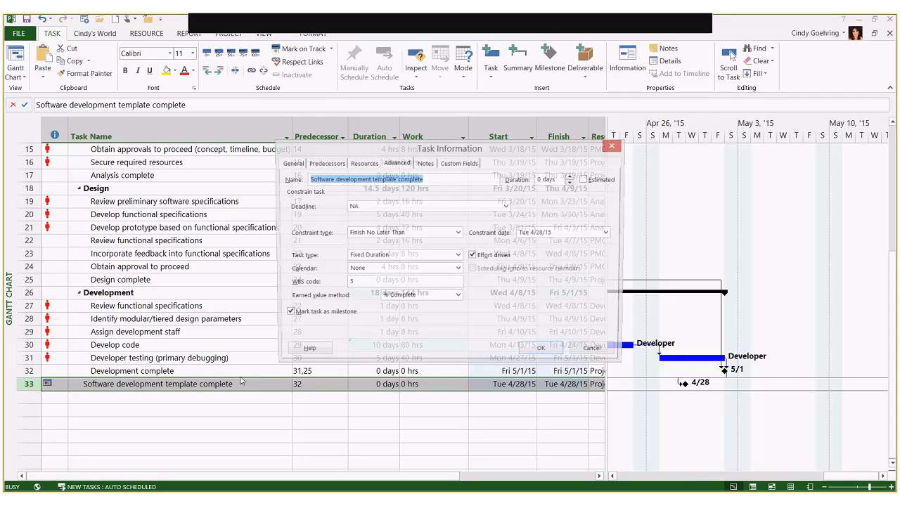
click(426, 239)
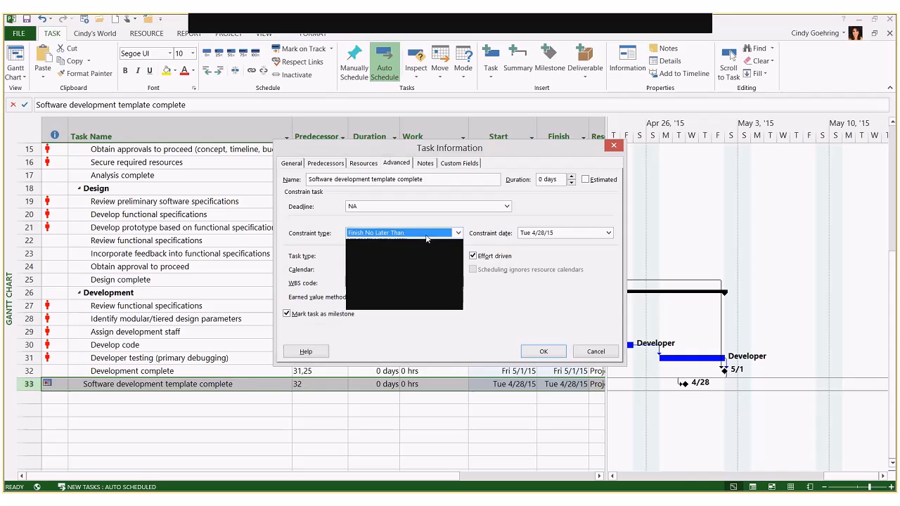
click(425, 252)
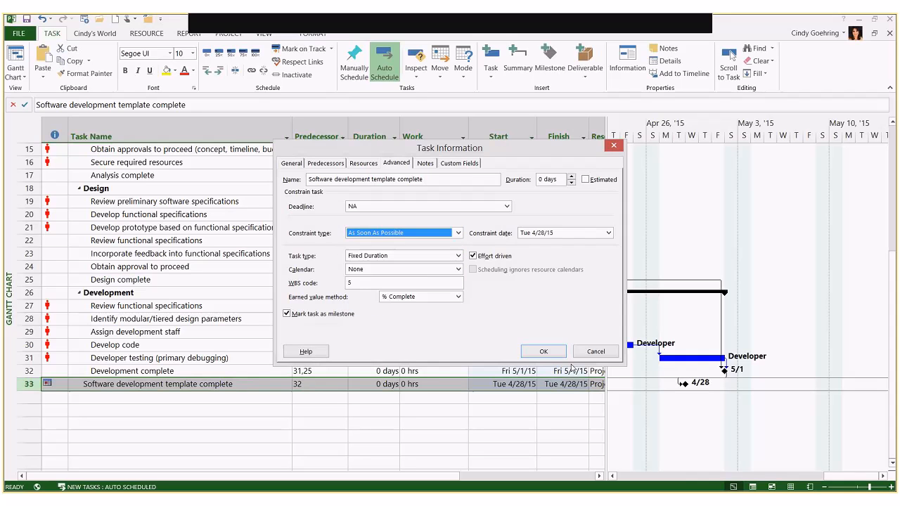
click(557, 353)
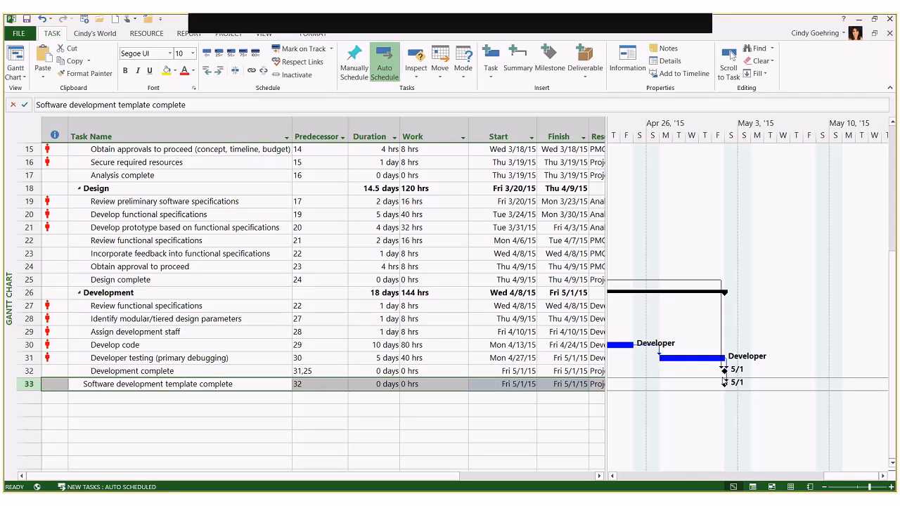
Set the Develop code duration back to 5 days
click(388, 346)
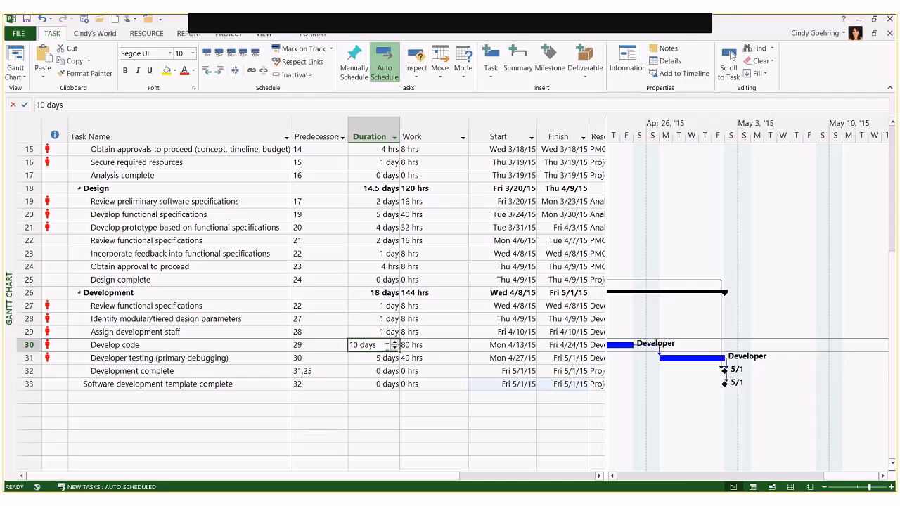
text(5)
key(Return)
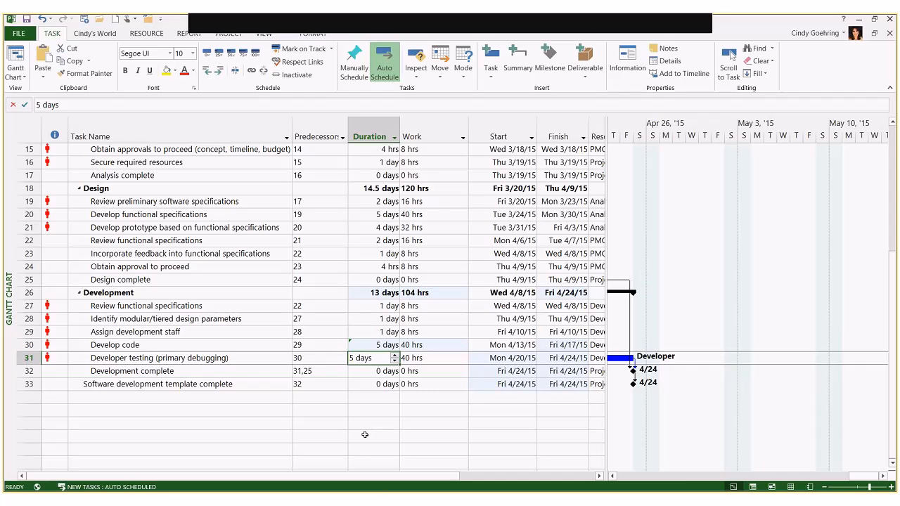
click(365, 435)
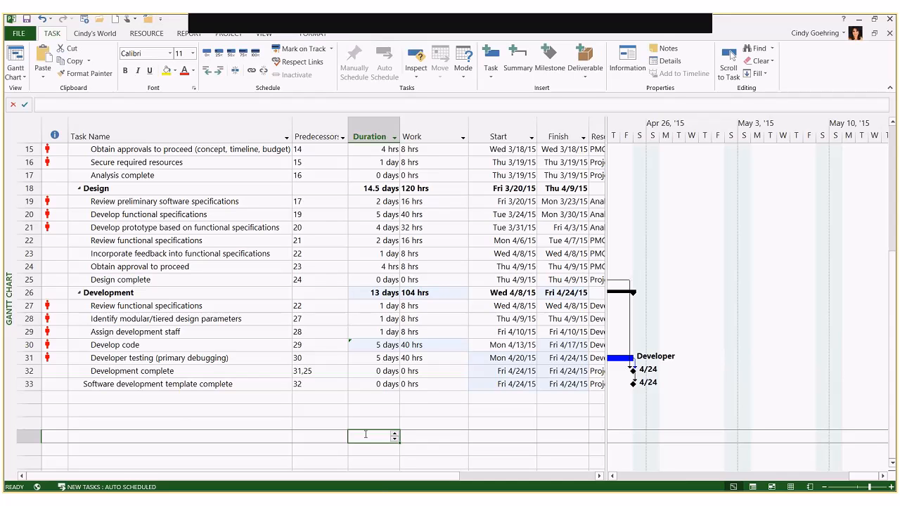
Widen the task table to expose the full Resource Names column and select the resource cell of Determine project scope
click(270, 282)
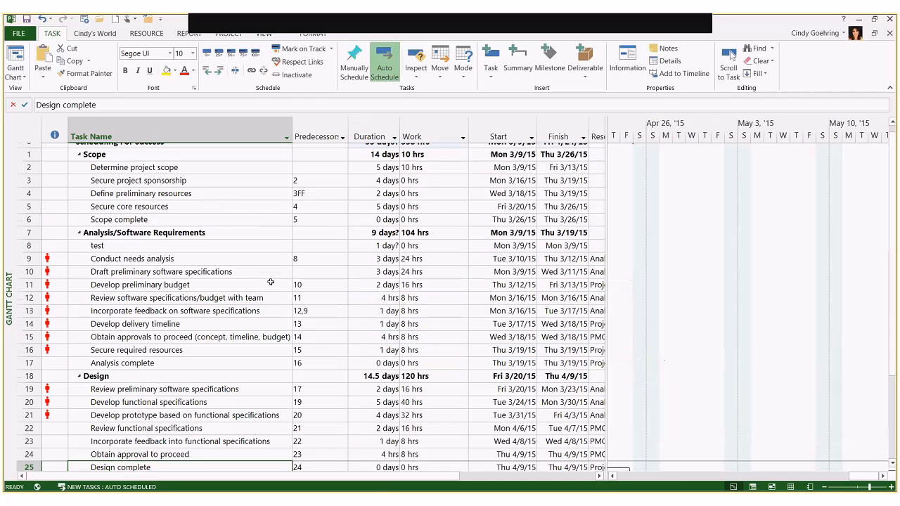
drag(606, 243, 778, 252)
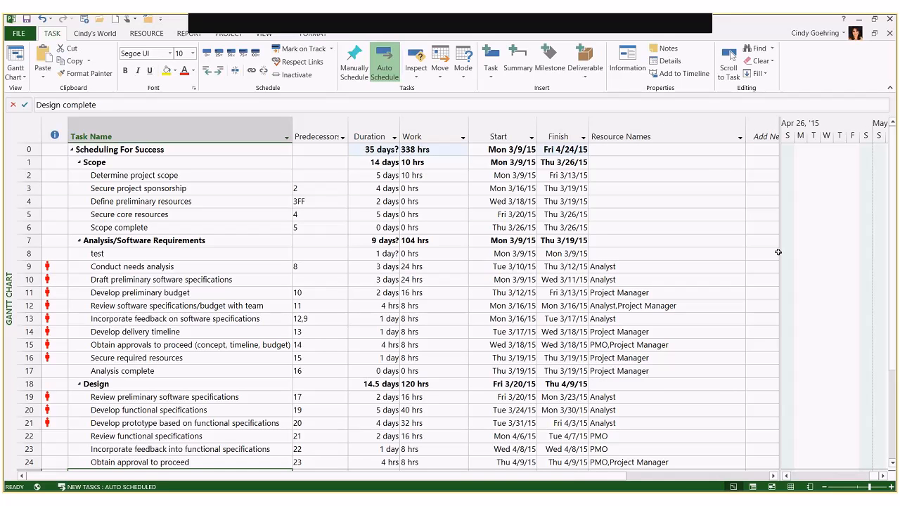
click(646, 140)
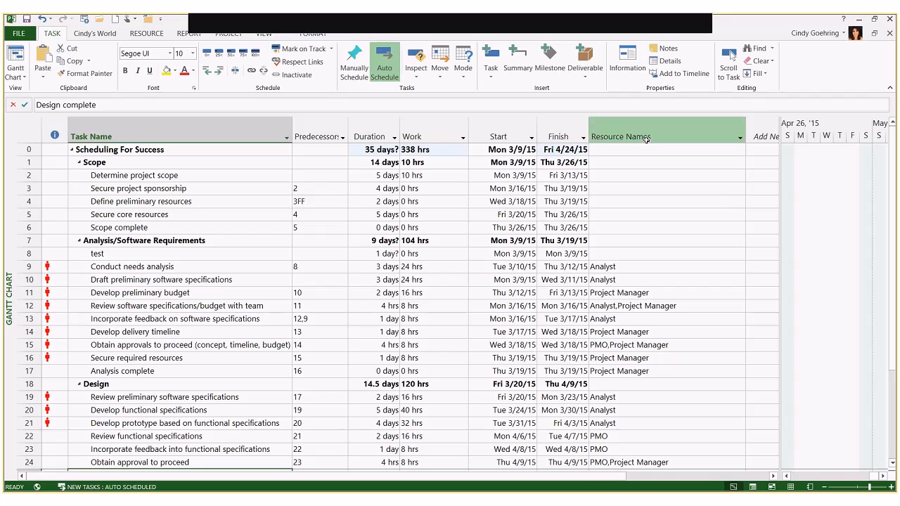
click(651, 176)
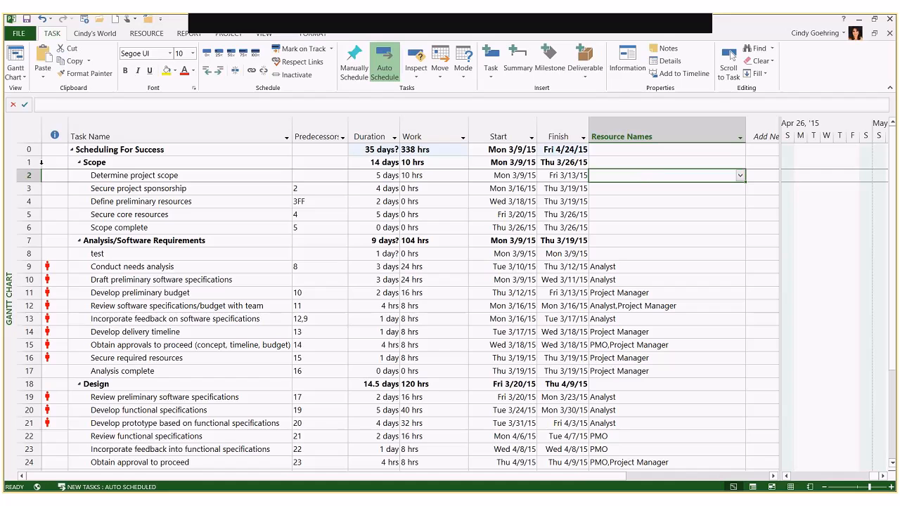
Switch to the Resource Sheet view and select the resource names from Analyst to Tester
right_click(6, 166)
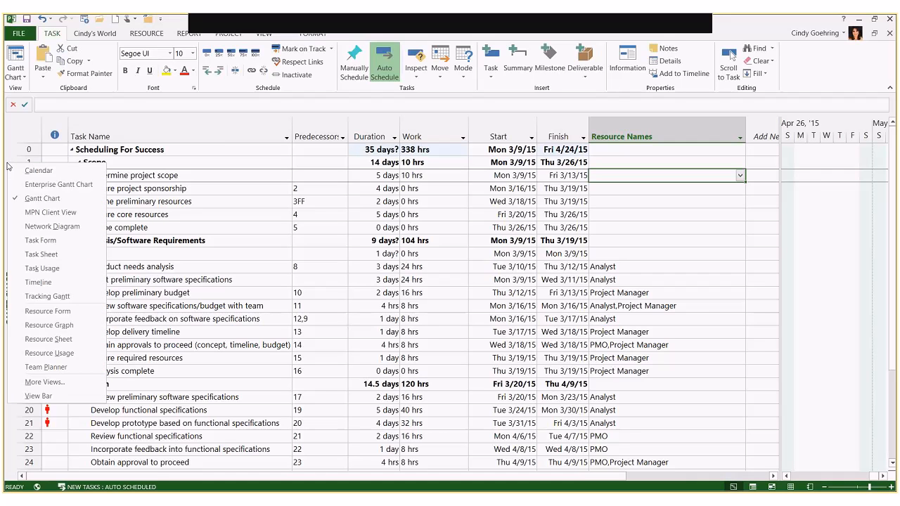
click(73, 339)
click(130, 139)
drag(130, 141, 128, 205)
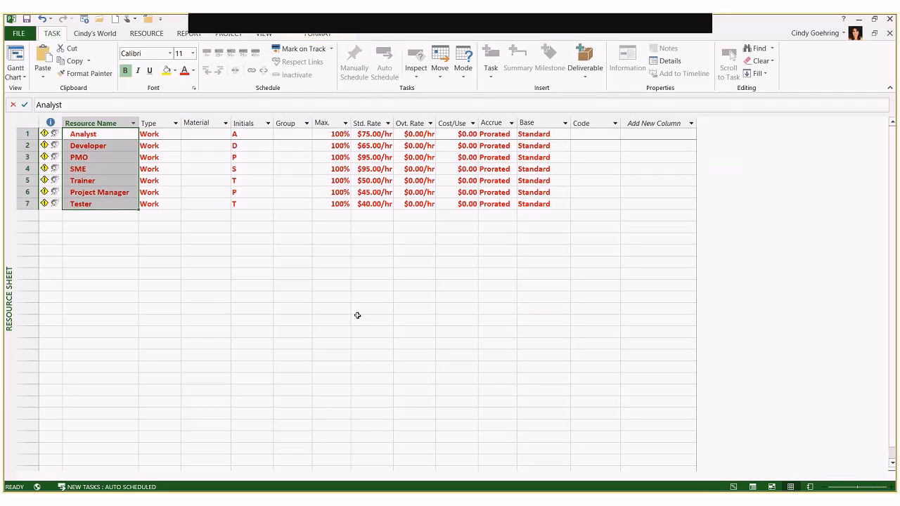
Add a named person as a new resource in the empty row below Tester, entering the person's full name
click(123, 216)
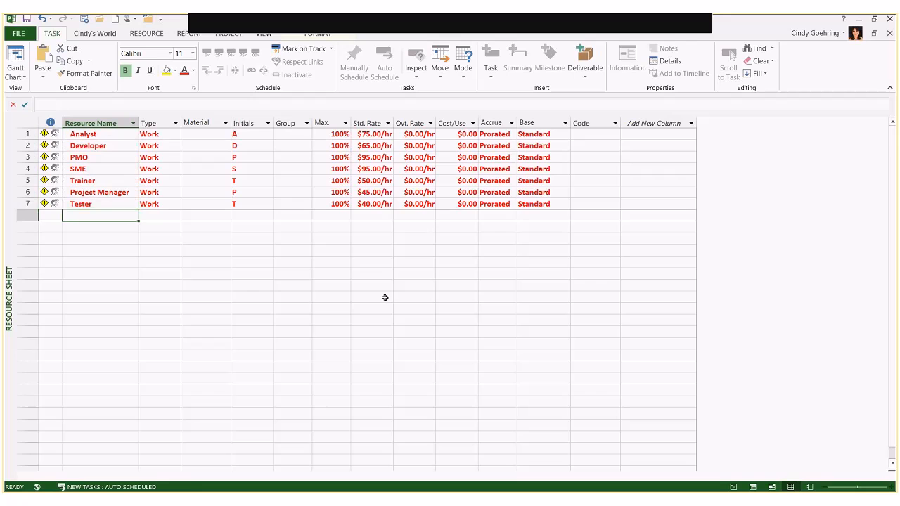
scroll(71, 160, down, 1)
scroll(83, 189, up, 1)
text(S)
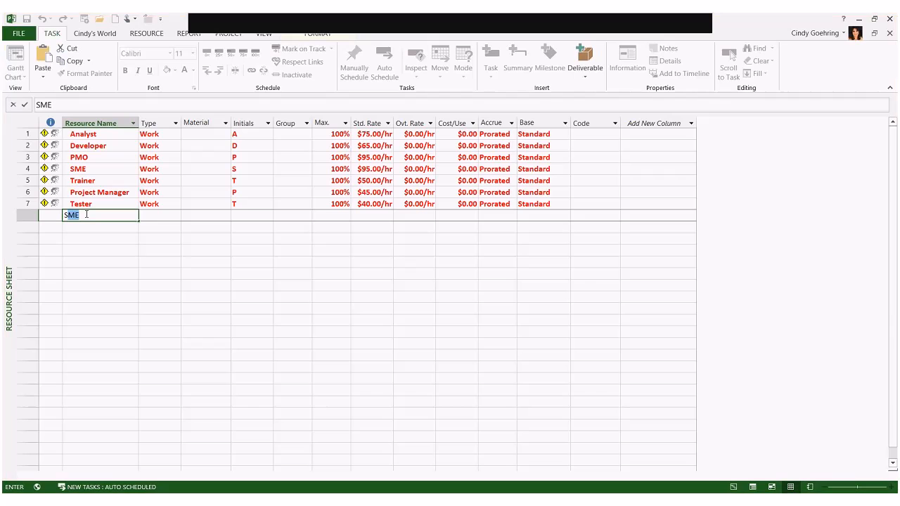
text(ally Jones)
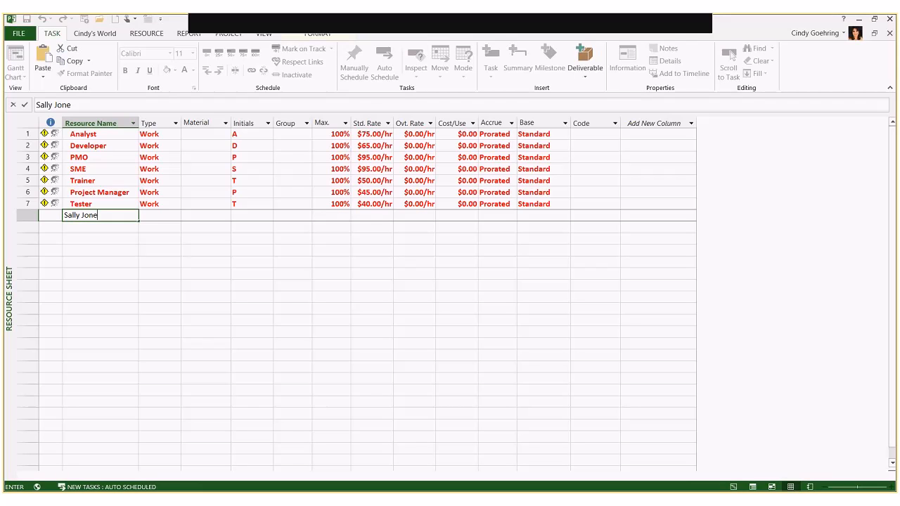
key(Return)
Add two more named people as resources in the following rows, correcting the misspelled surname of the first
text(Joe Smit)
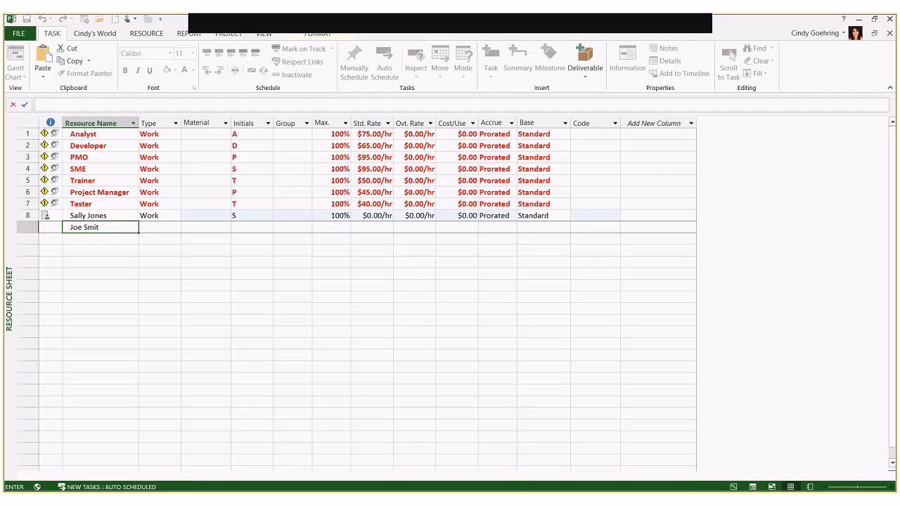
key(Return)
key(Up)
text(Joe Smith)
key(Return)
text(Bob)
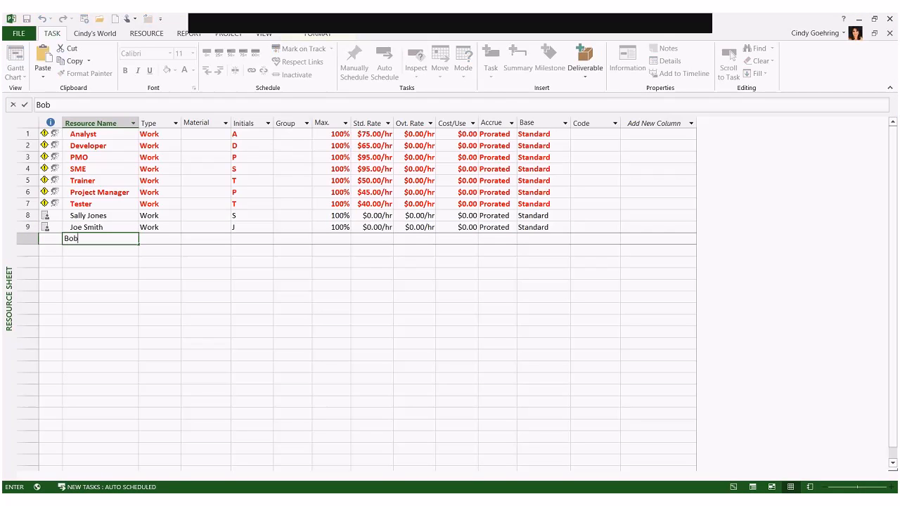
text( Jones)
key(Return)
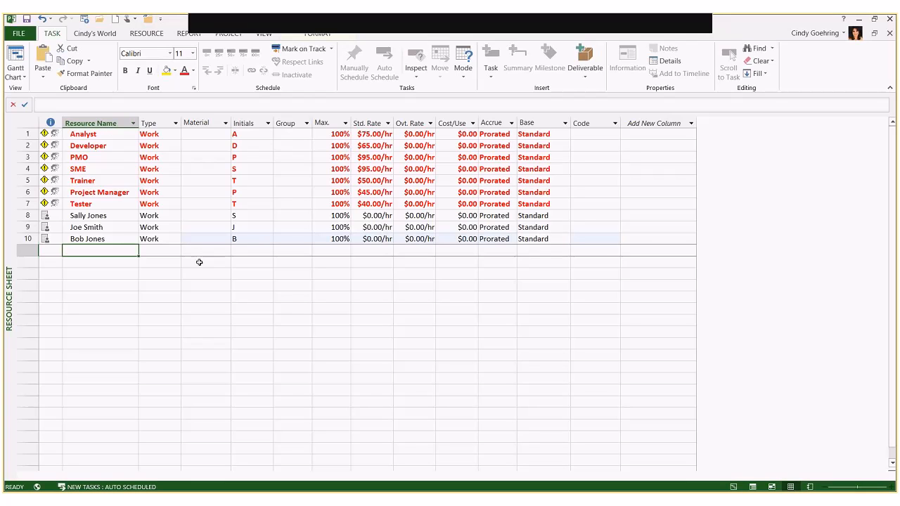
Select the three newly added people and check their indicator icons and their resource types in the Type column
click(114, 216)
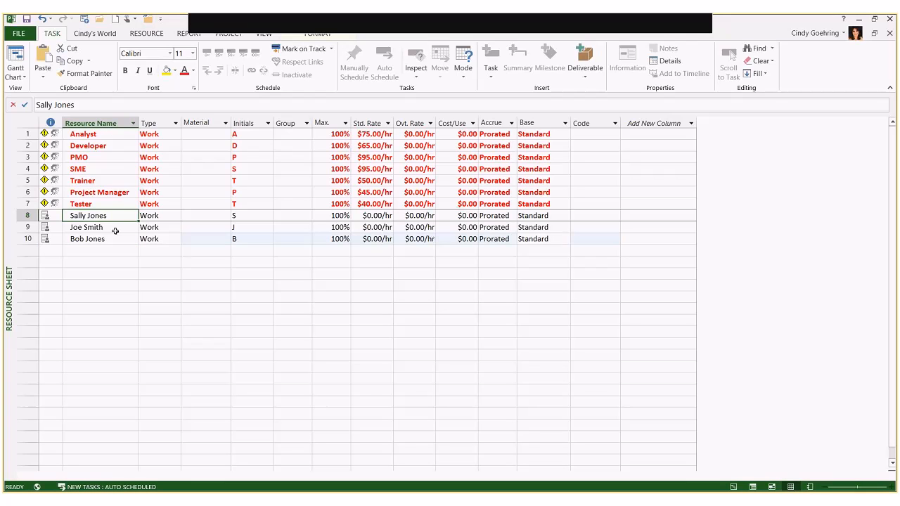
drag(116, 231, 128, 264)
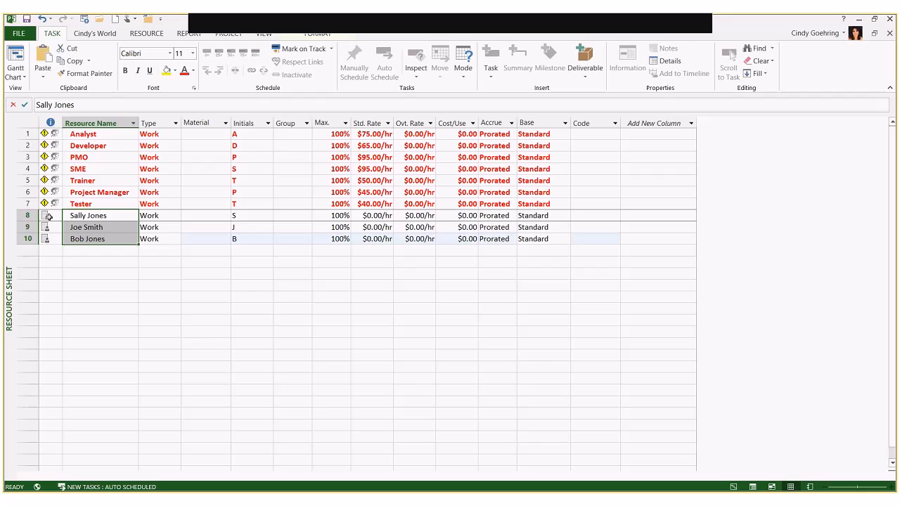
mouse_move(47, 240)
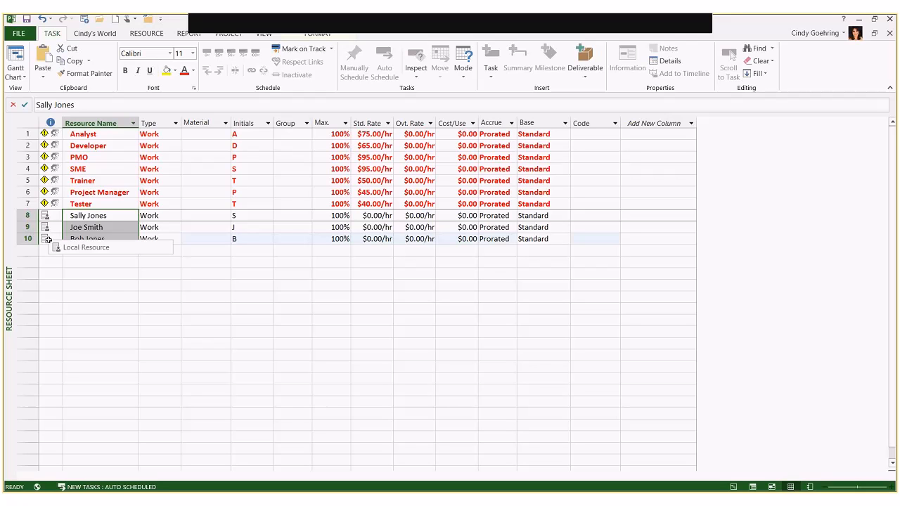
click(97, 251)
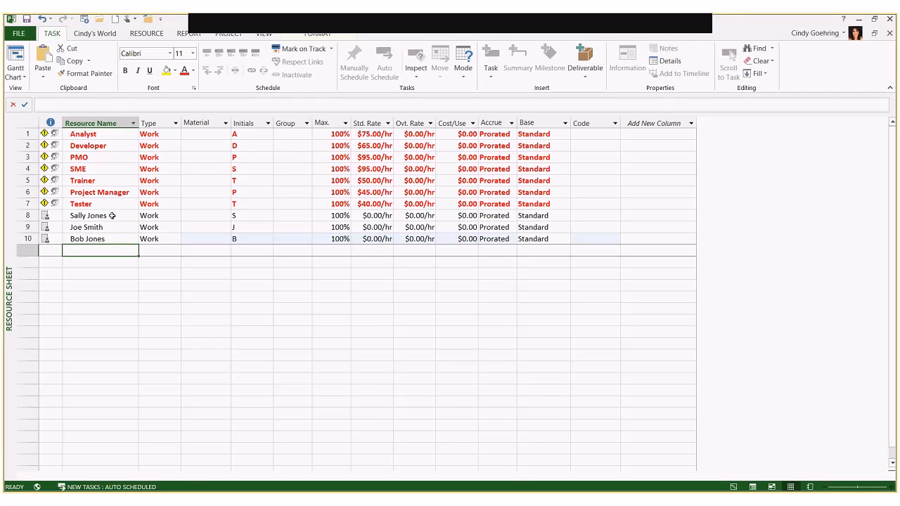
click(173, 223)
drag(171, 228, 171, 247)
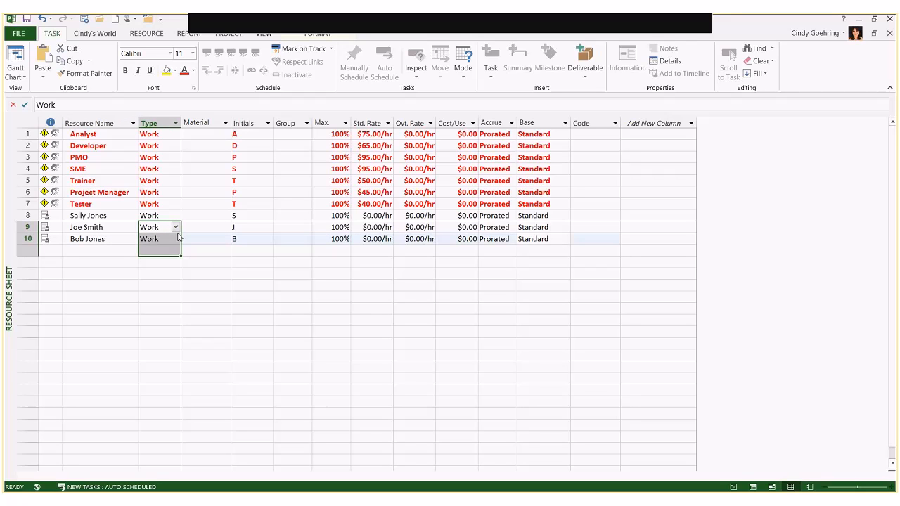
click(123, 252)
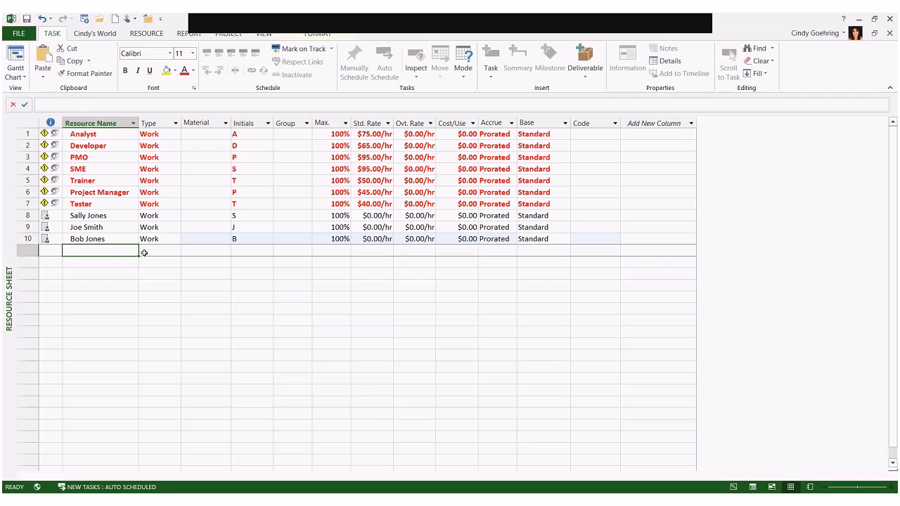
View the available resource types in the empty row below the last person and delete the blank resource row this creates
click(172, 252)
click(176, 251)
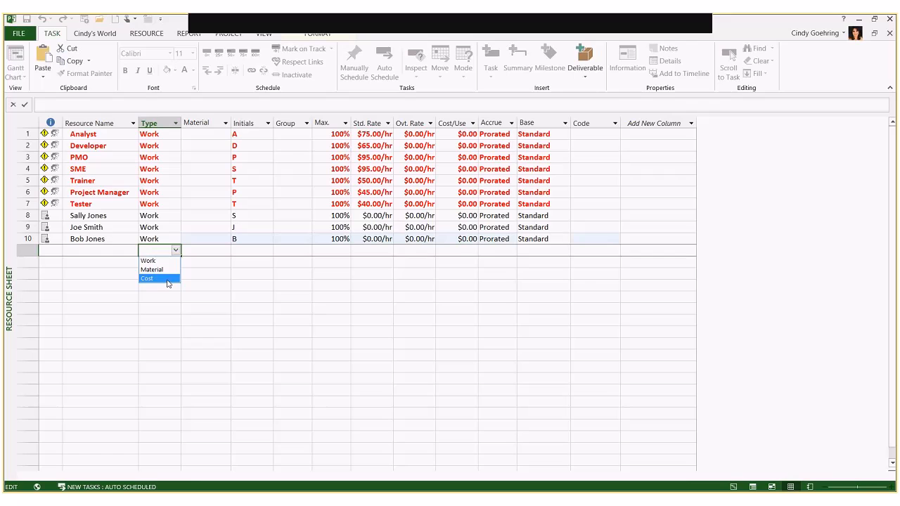
click(179, 249)
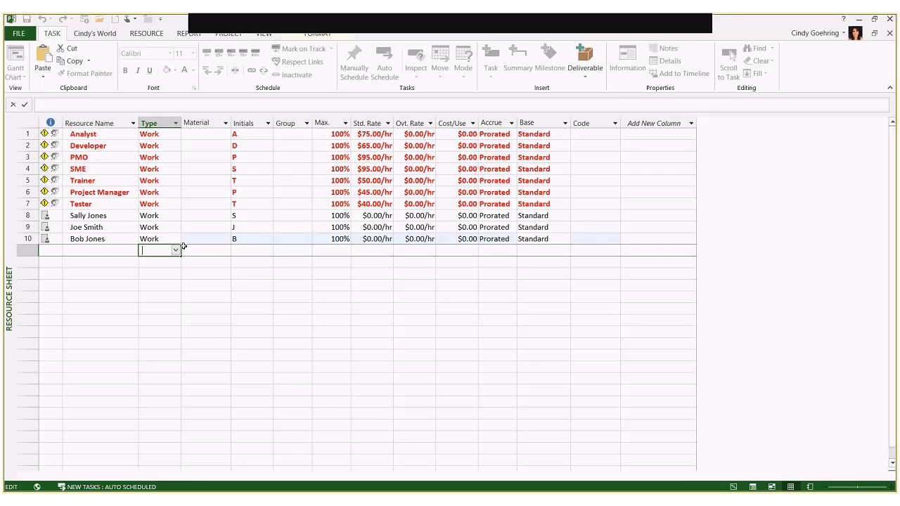
click(210, 246)
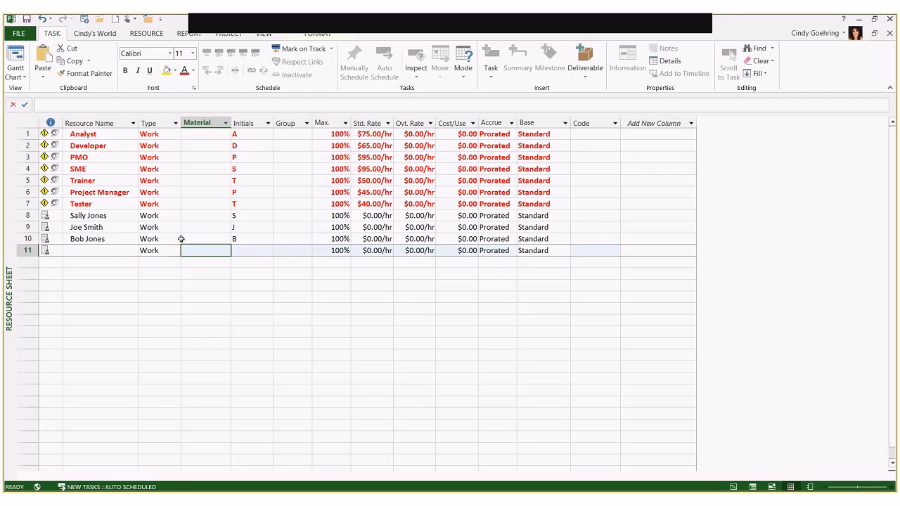
click(176, 252)
click(176, 252)
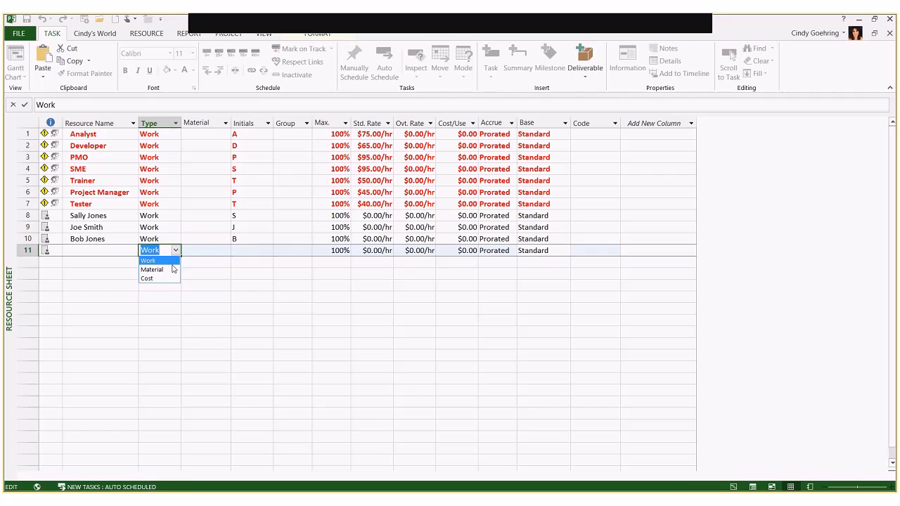
key(Escape)
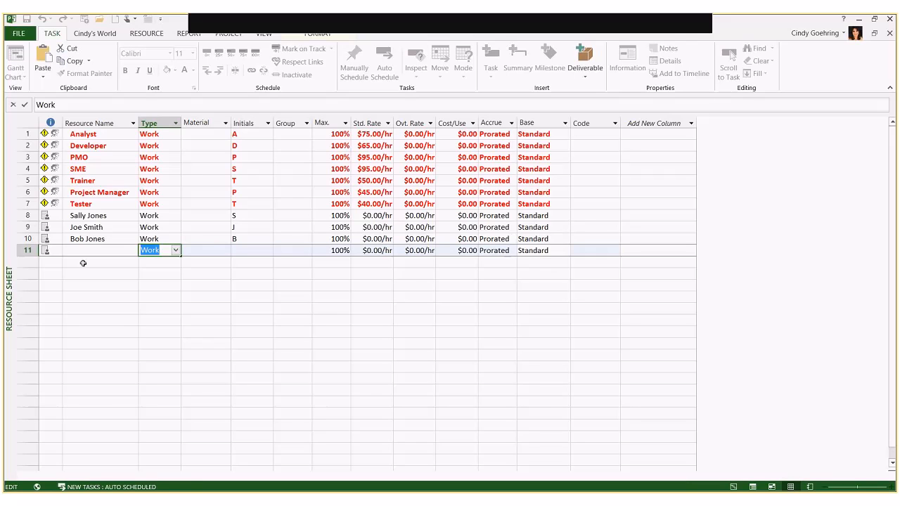
right_click(33, 250)
click(62, 329)
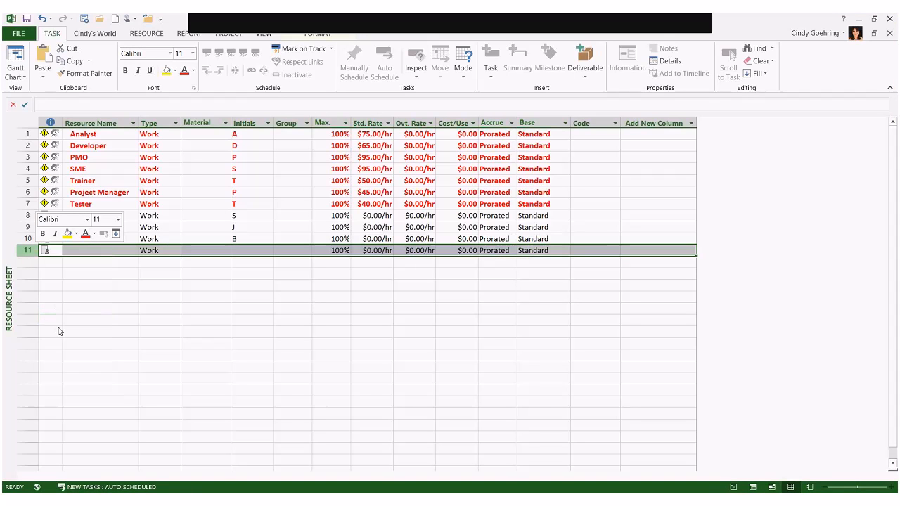
Set the last person's Max. units to 50%, then set them back to 100%
click(331, 238)
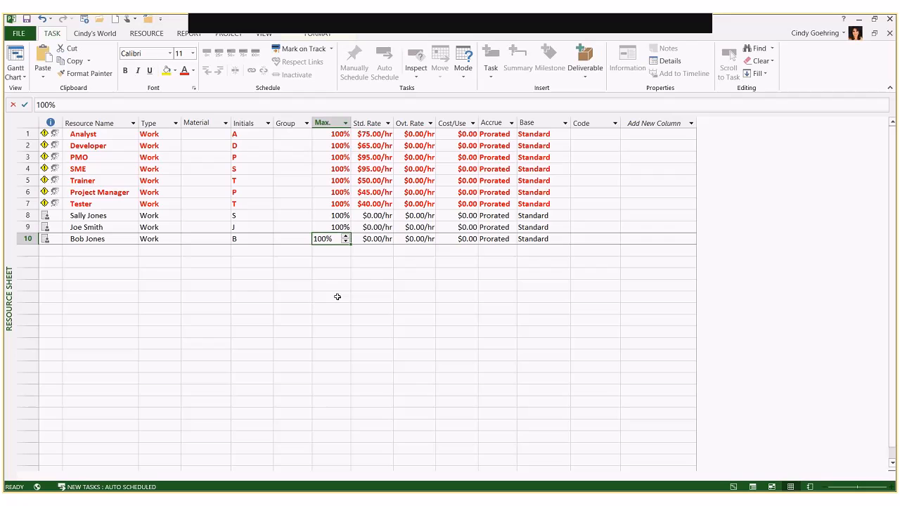
click(334, 254)
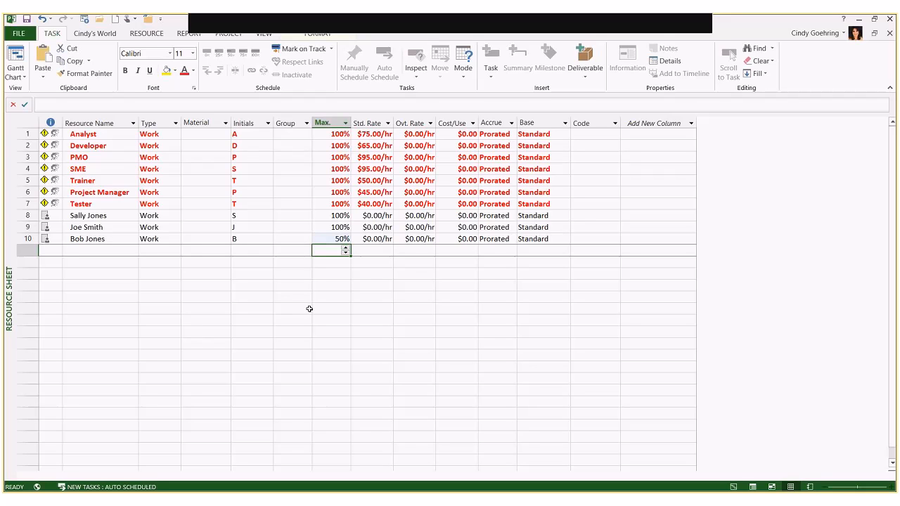
key(Up)
text(1)
key(Return)
Return to the Gantt Chart view and look through the resource choices for Determine project scope without assigning any
click(109, 240)
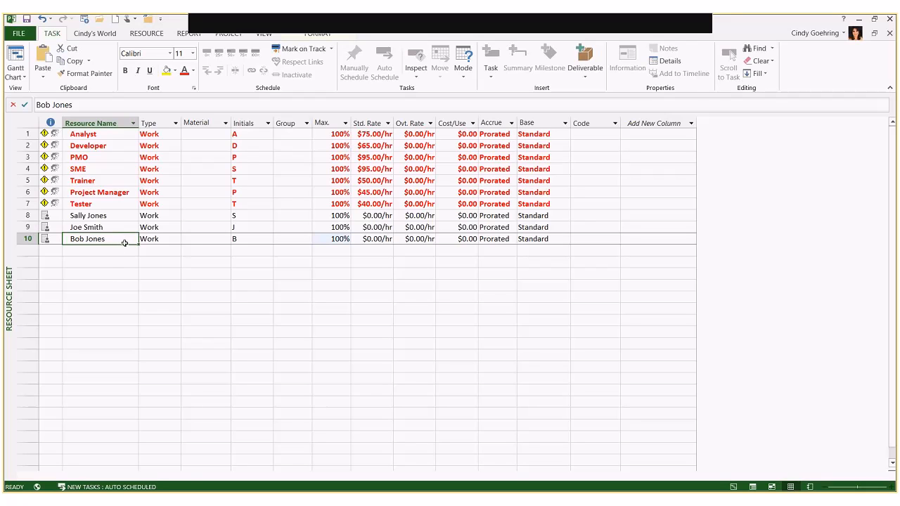
right_click(10, 226)
click(43, 259)
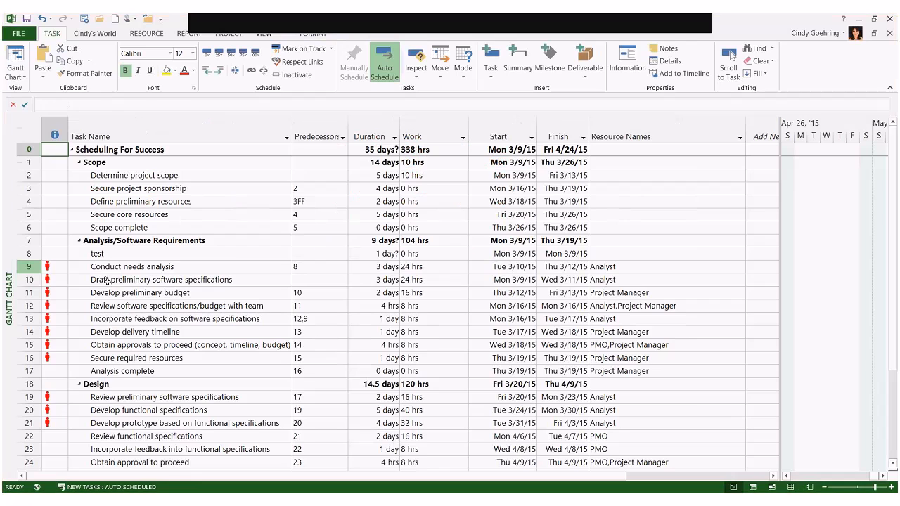
click(735, 176)
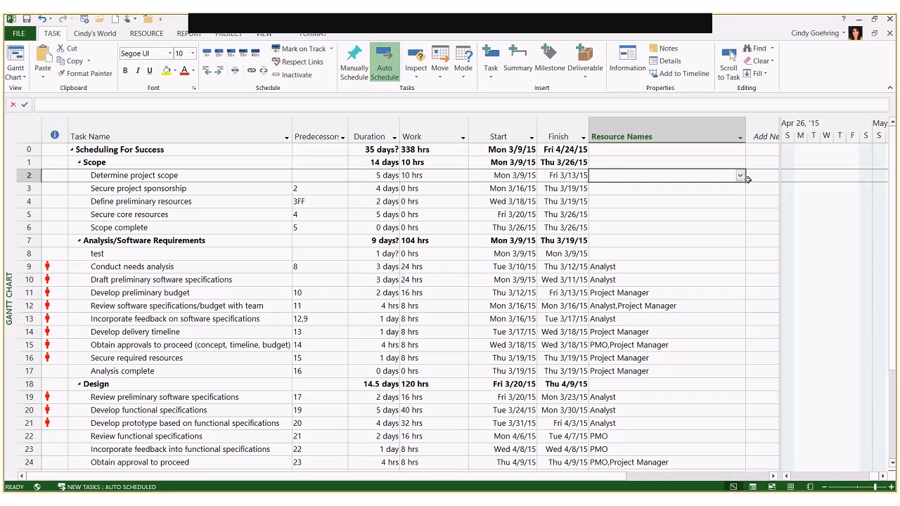
click(740, 175)
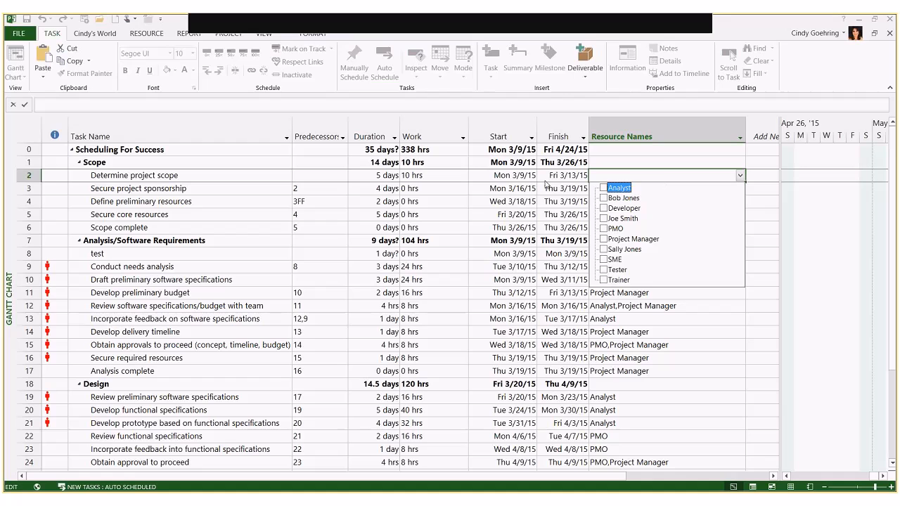
click(465, 179)
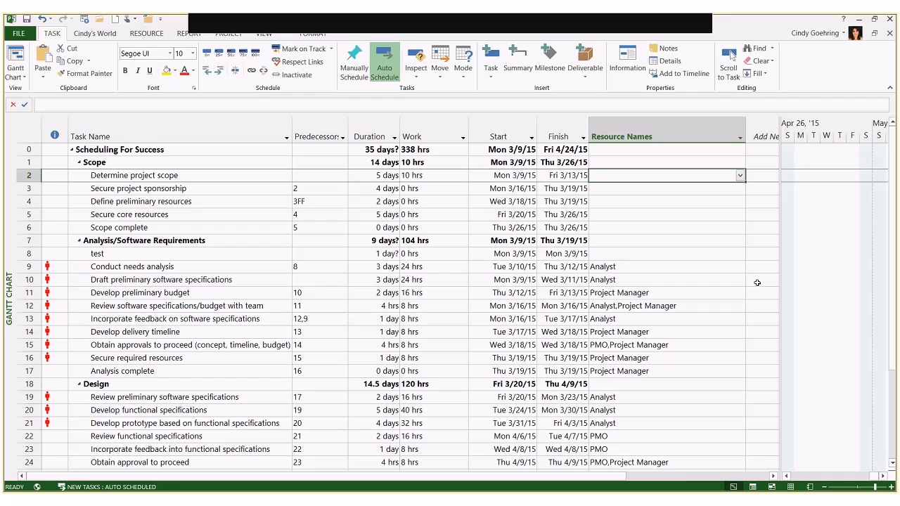
Open Assign Resources for Determine project scope, collapse the resource list options and move the dialog off the Scope tasks
click(154, 35)
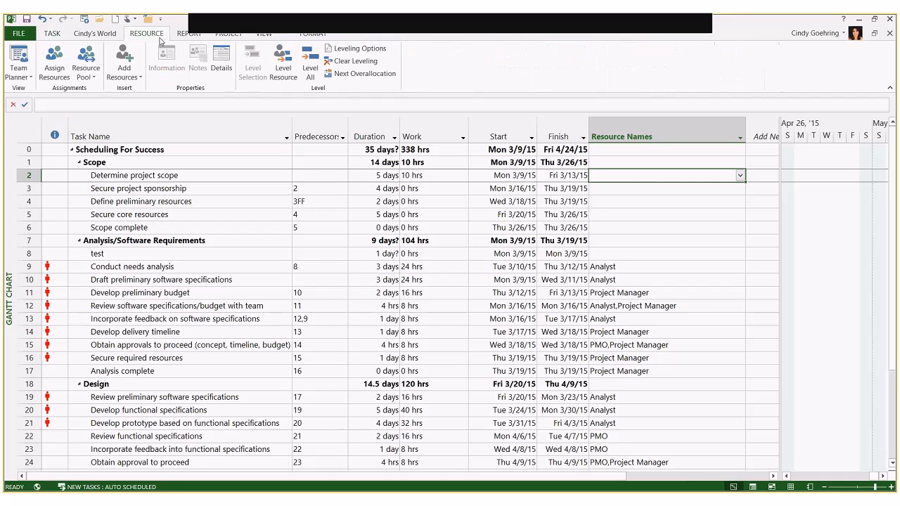
click(59, 77)
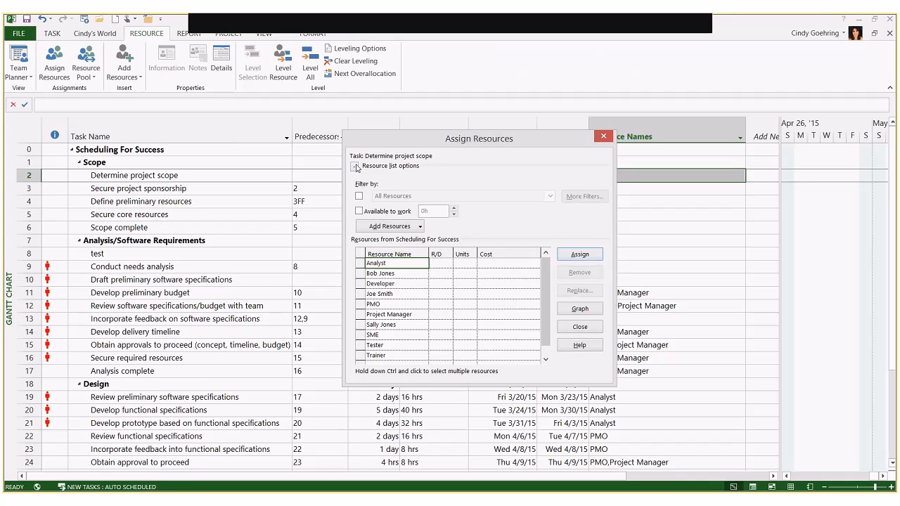
click(355, 167)
drag(396, 206, 416, 259)
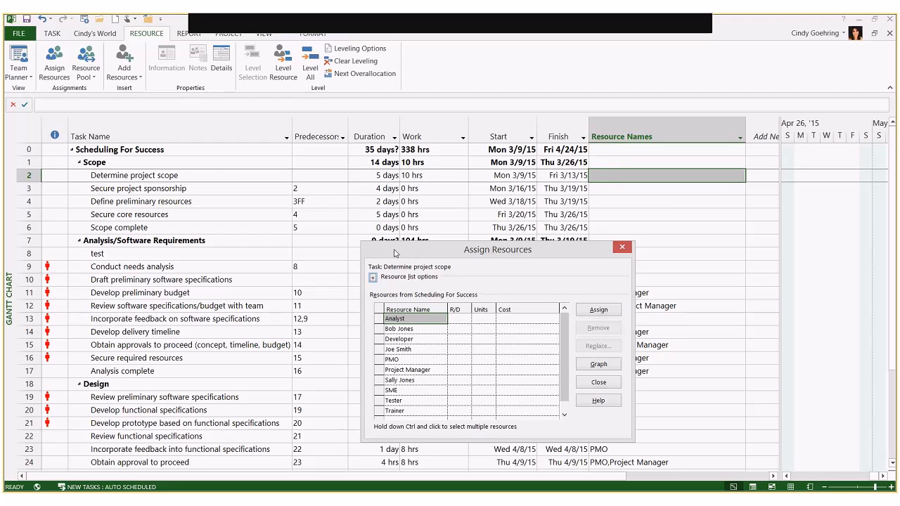
Assign the named person listed directly below Analyst to the Determine project scope task
click(214, 177)
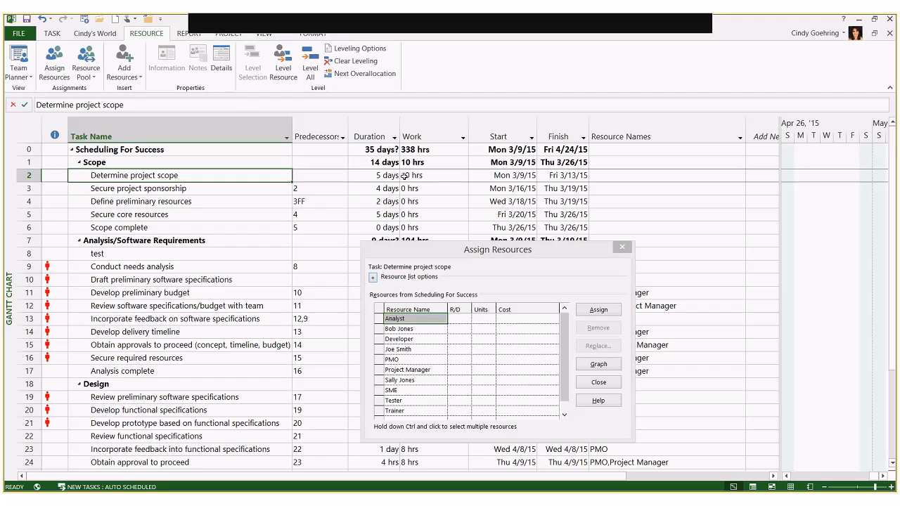
click(422, 246)
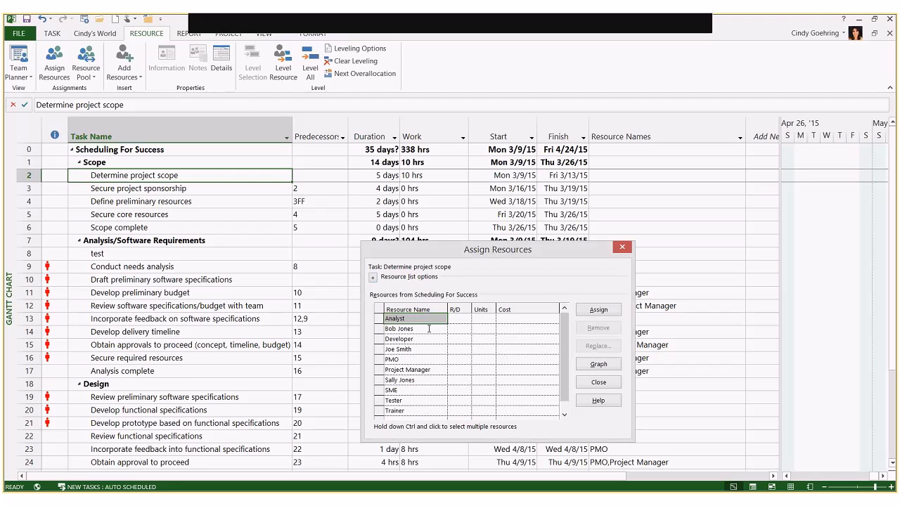
click(431, 329)
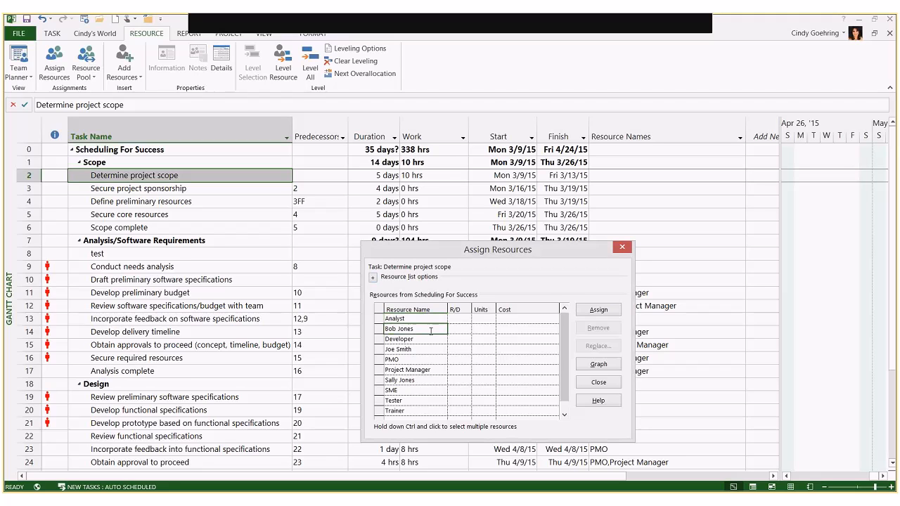
click(587, 310)
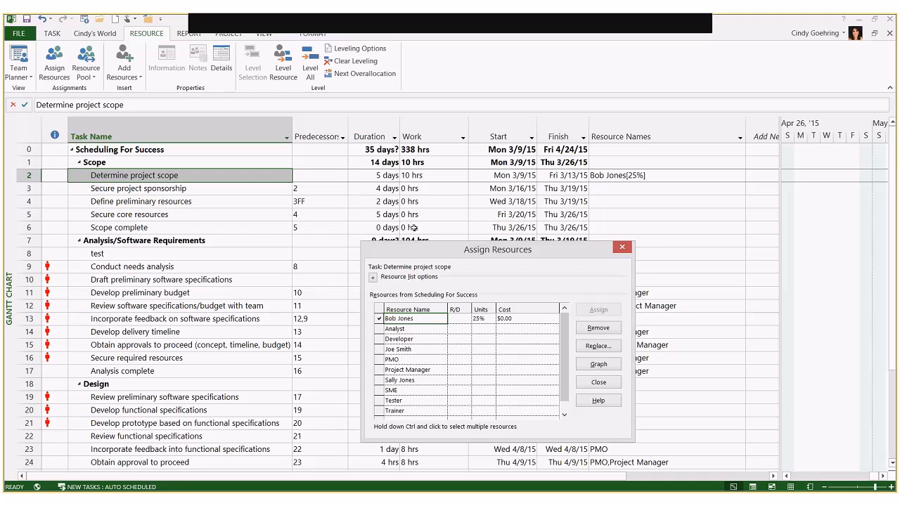
Assign the other two named people together to Secure project sponsorship, Define preliminary resources and Secure core resources, and close Assign Resources
drag(274, 188, 271, 214)
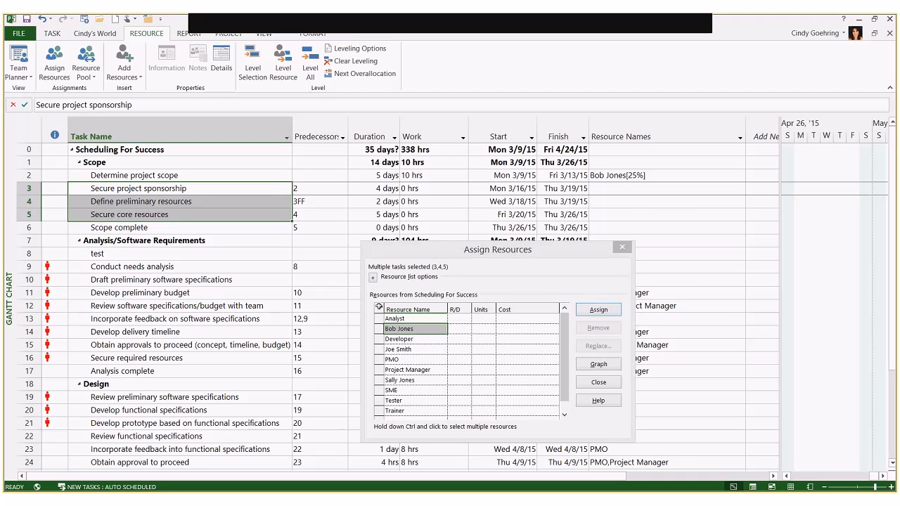
click(428, 351)
ctrl+click(429, 379)
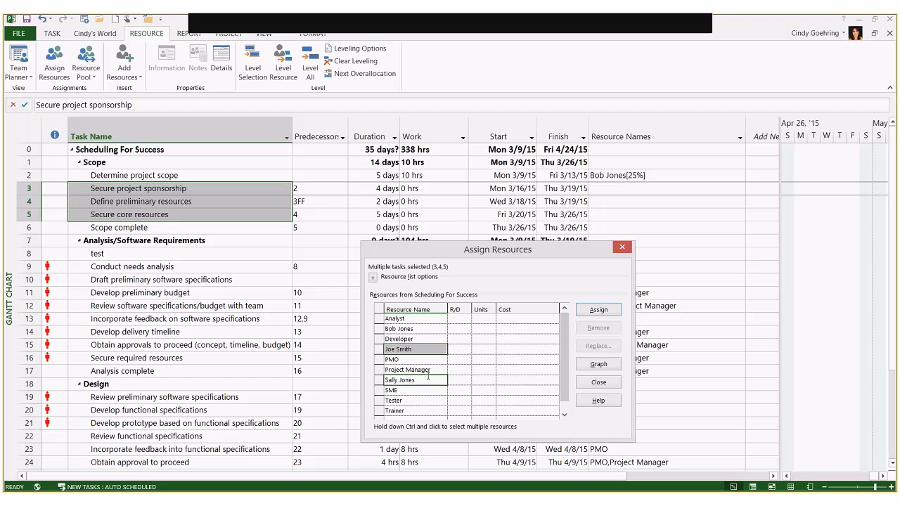
click(586, 313)
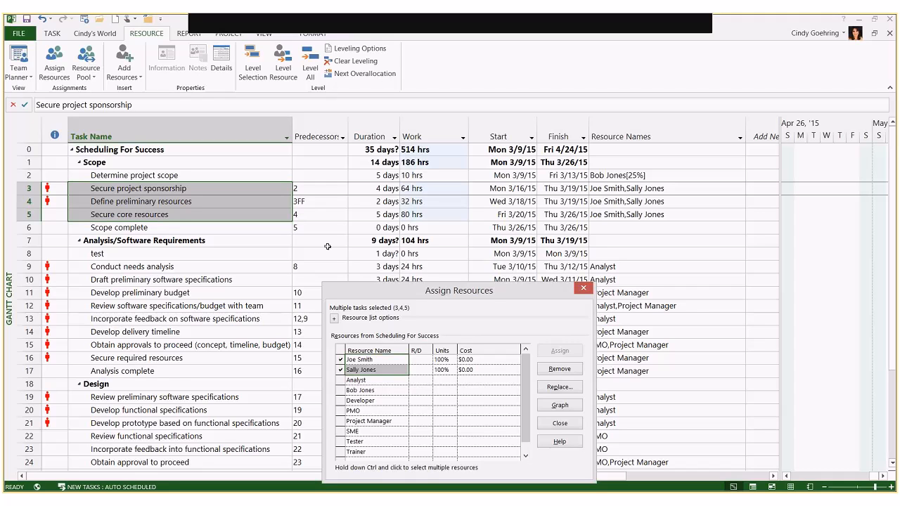
click(560, 424)
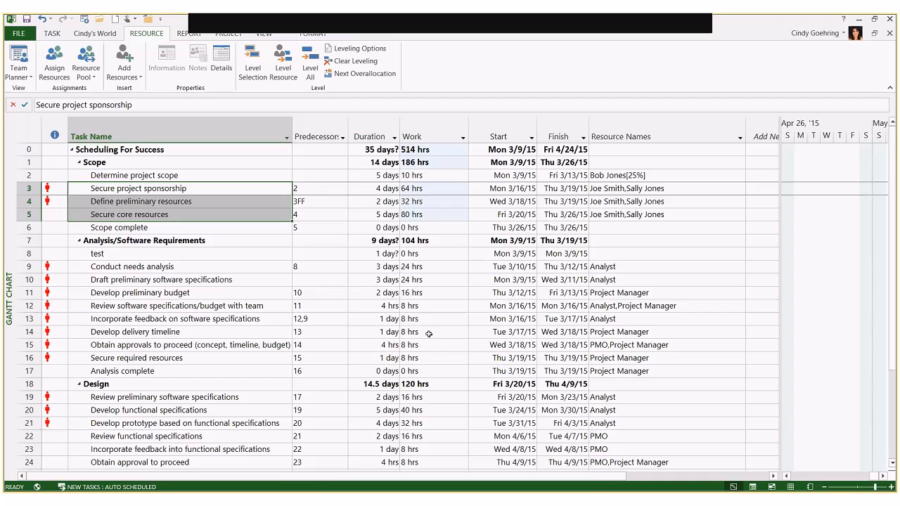
Review the options offered for resolving the overallocation on Define preliminary resources
click(285, 203)
right_click(286, 203)
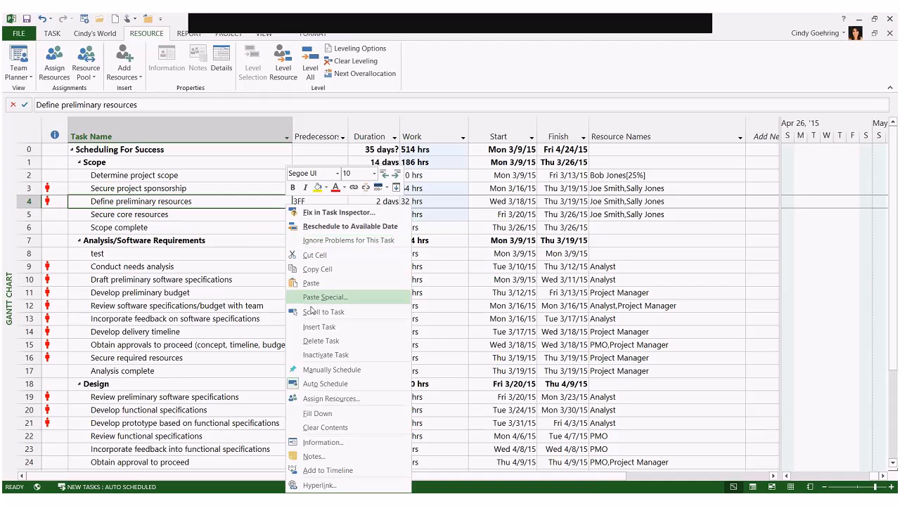
key(Escape)
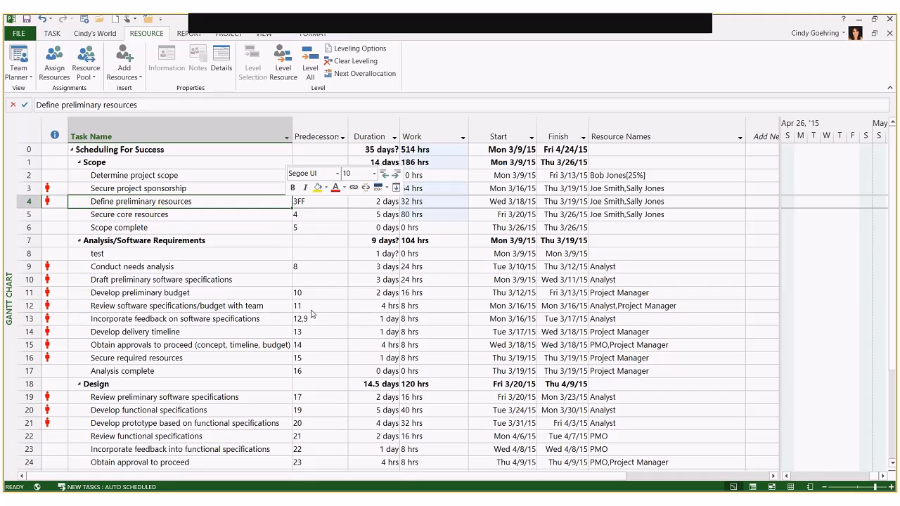
Enlarge the Gantt chart area to show the Scope task bars and select the Work cell of Determine project scope
drag(780, 378, 703, 385)
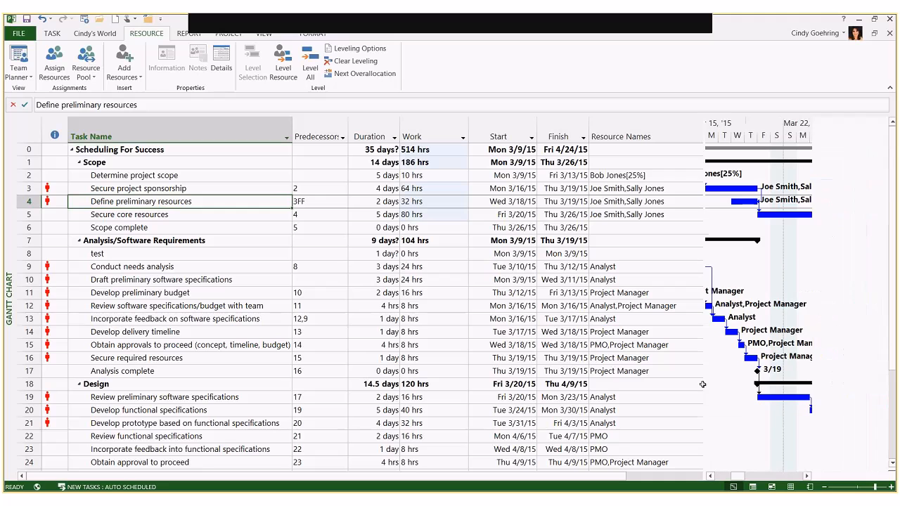
click(711, 477)
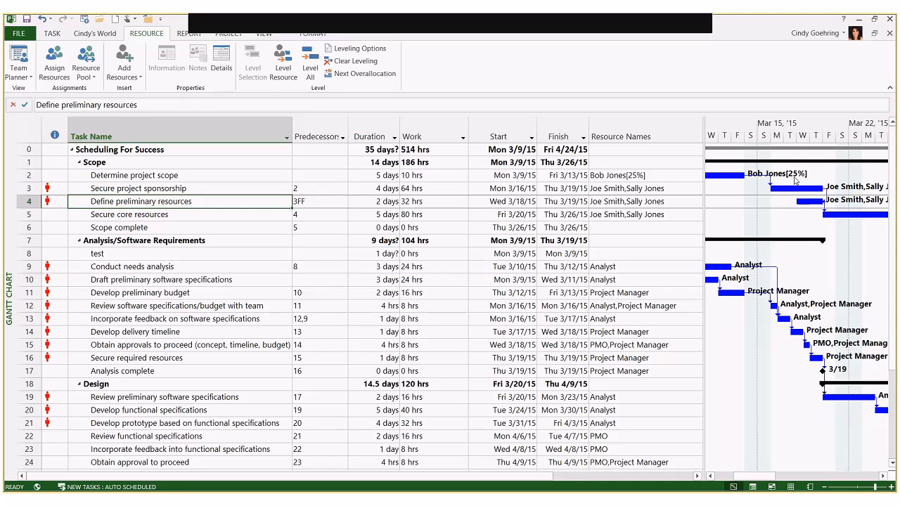
click(436, 175)
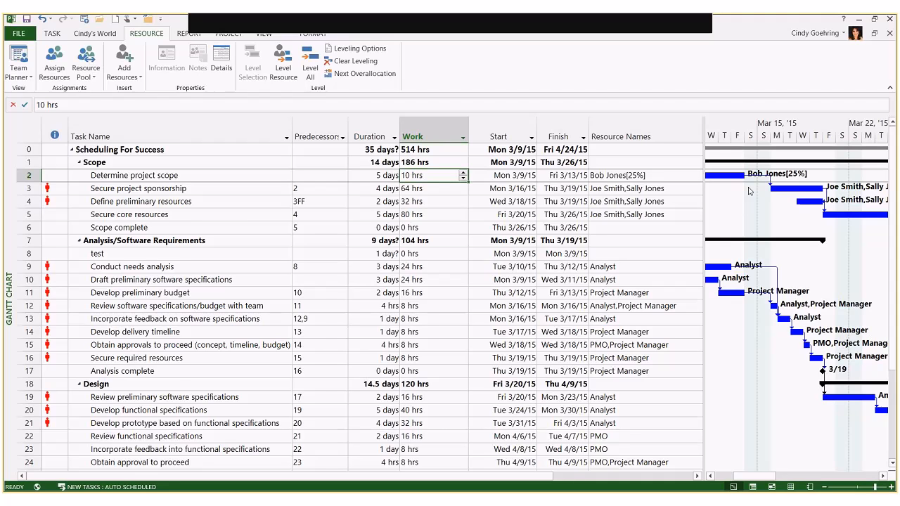
Set the Work of Determine project scope to 20 hrs and switch to the Task Usage view
text(20)
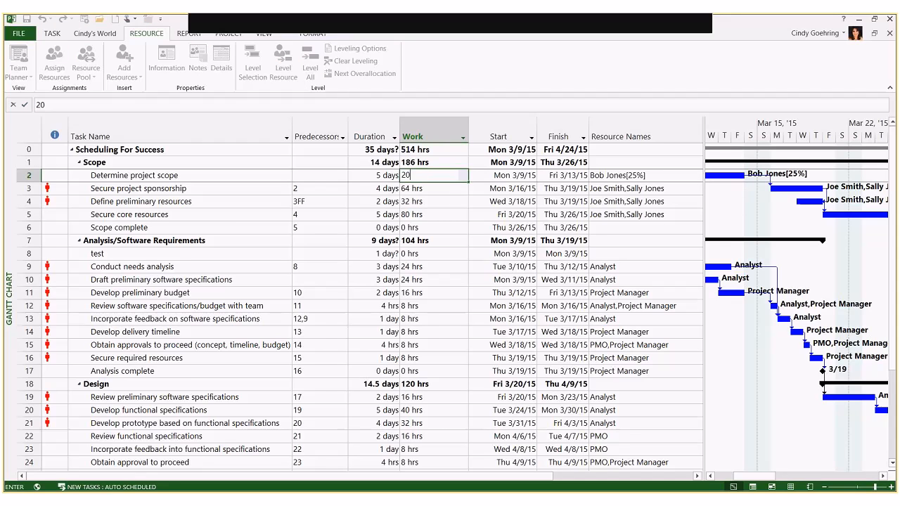
key(Return)
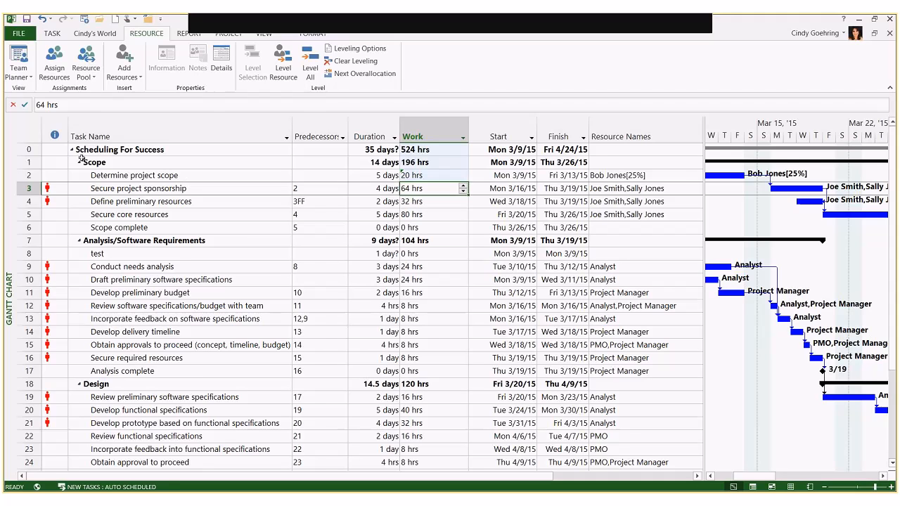
right_click(7, 185)
click(21, 292)
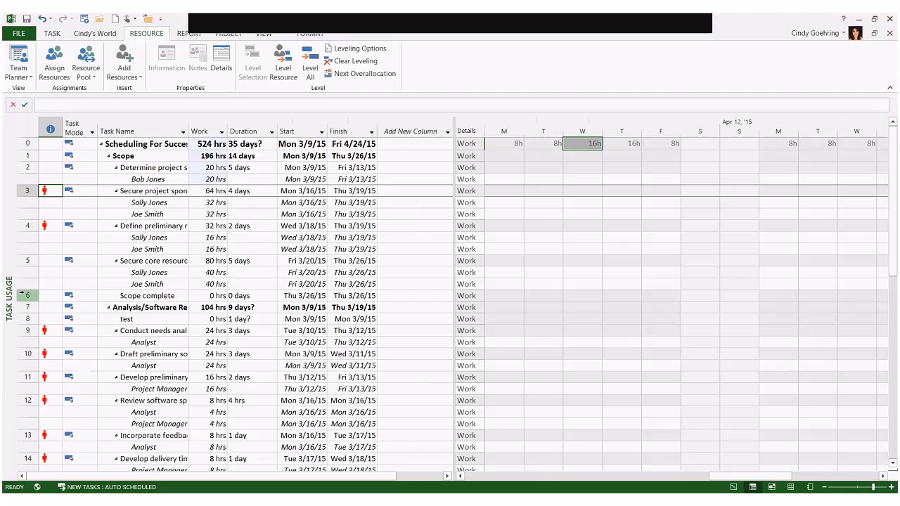
Widen the Task Name column, insert a Peak column before Work, and select the Peak cell of the assignment under Determine project scope
click(151, 167)
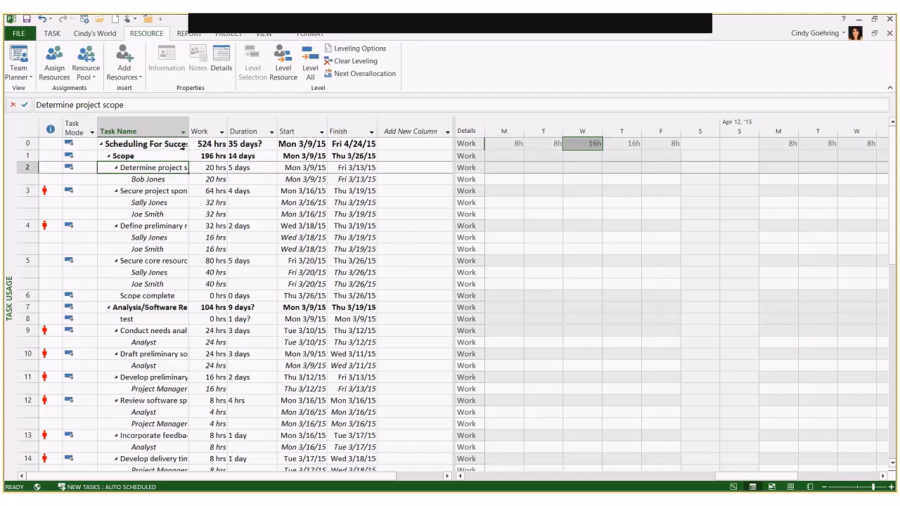
drag(228, 132, 248, 137)
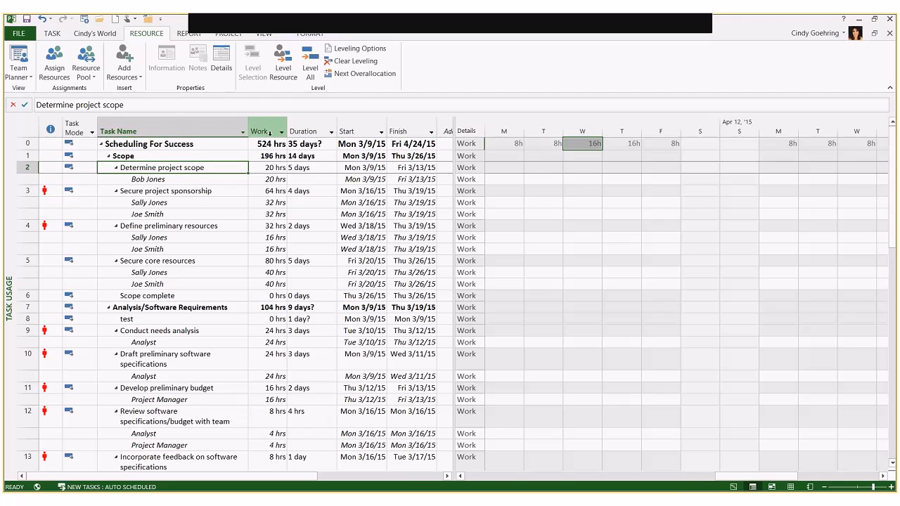
right_click(270, 134)
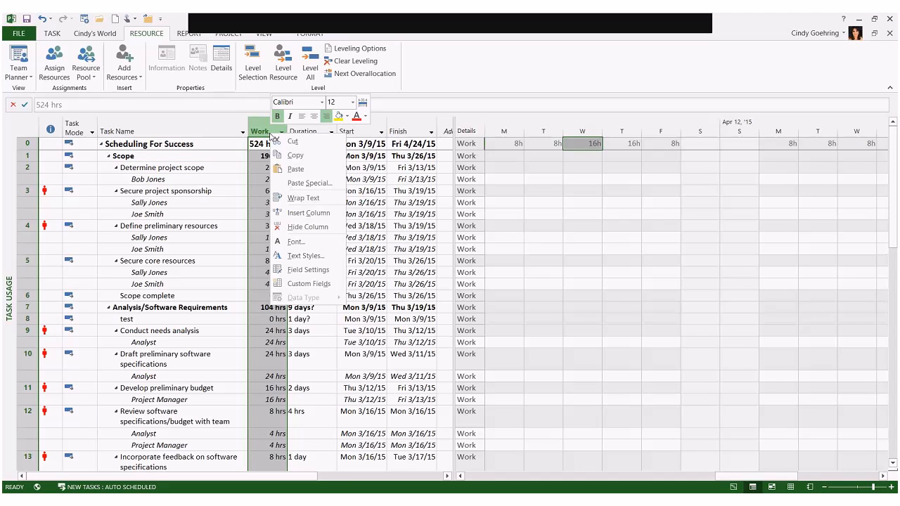
click(296, 212)
text(peak)
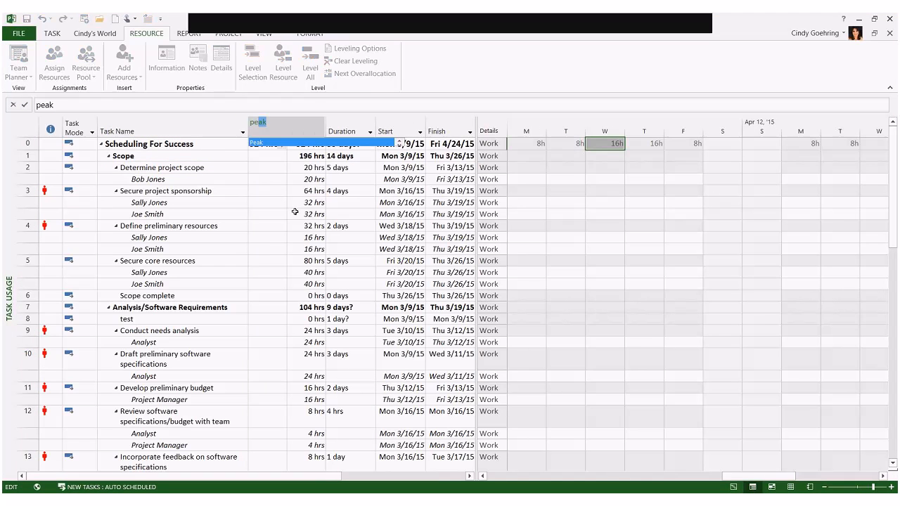
key(Return)
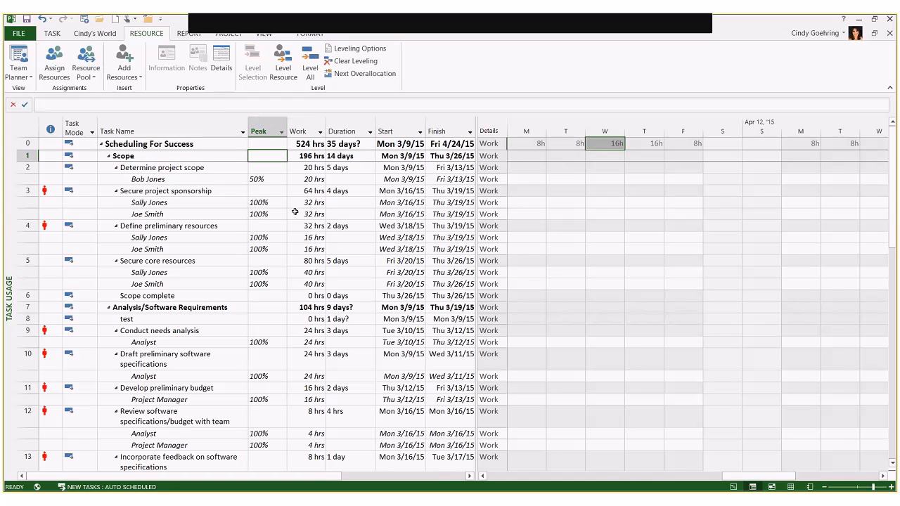
click(274, 181)
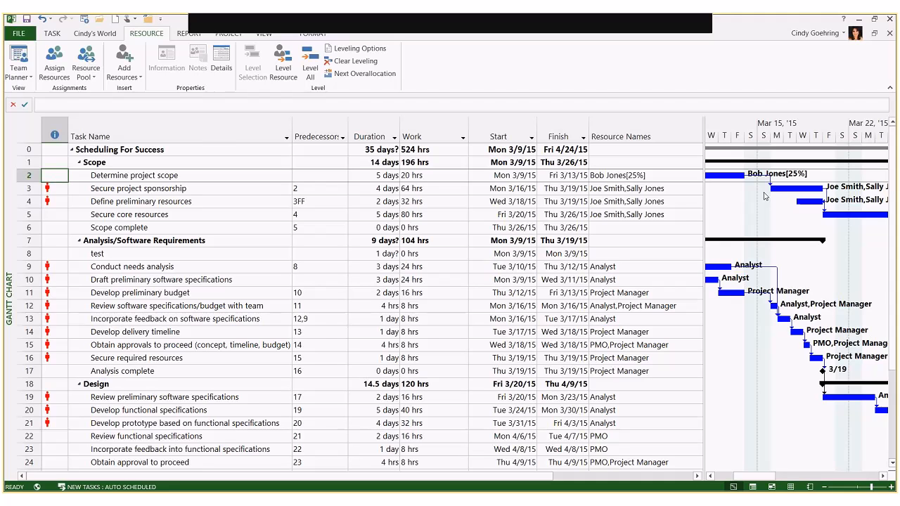
In the Tracking Gantt view, link the Scope complete milestone to Develop functional specifications as its predecessor
click(684, 242)
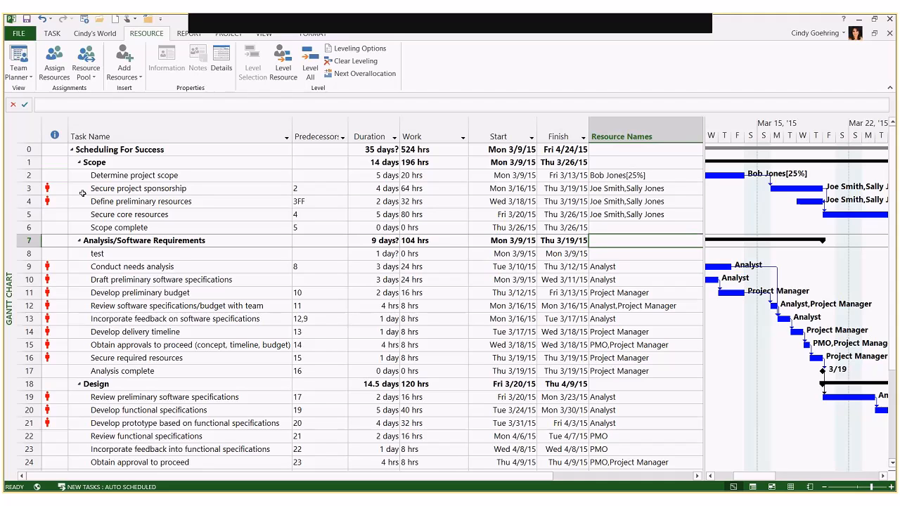
right_click(10, 197)
click(28, 322)
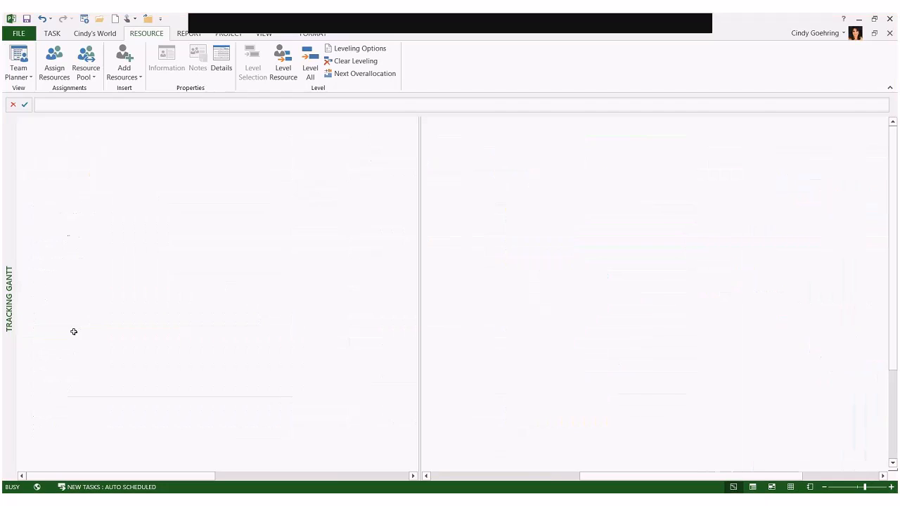
click(191, 208)
right_click(193, 207)
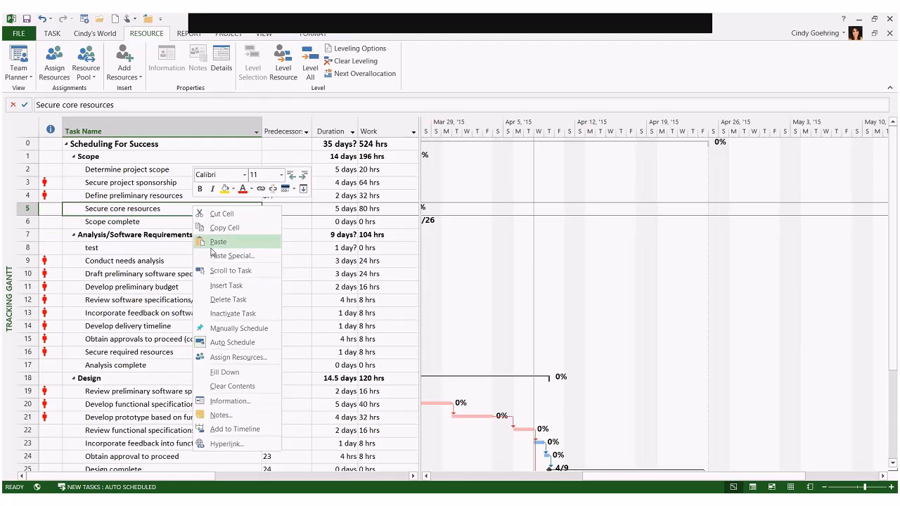
click(213, 270)
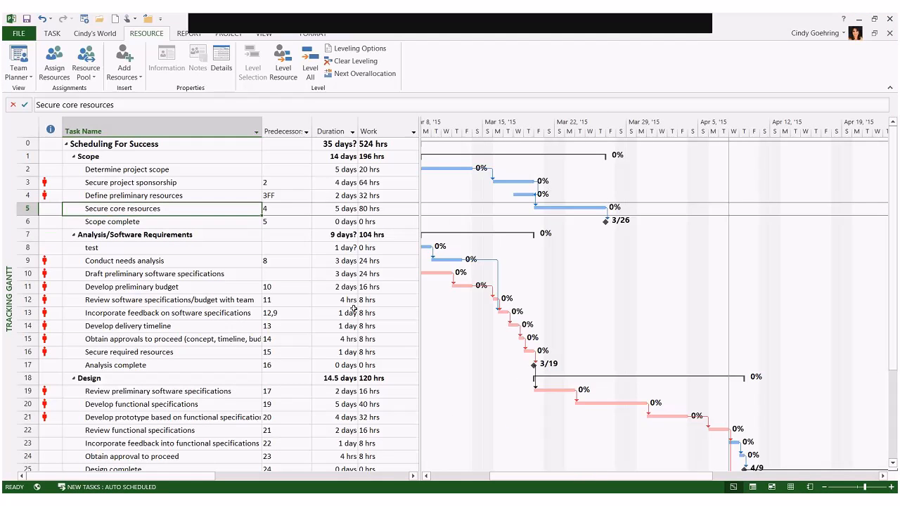
drag(597, 349, 590, 405)
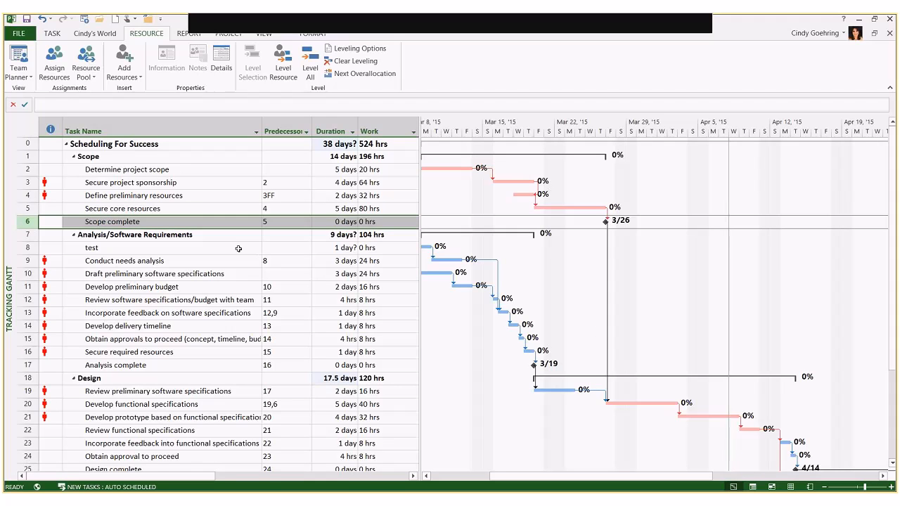
click(239, 251)
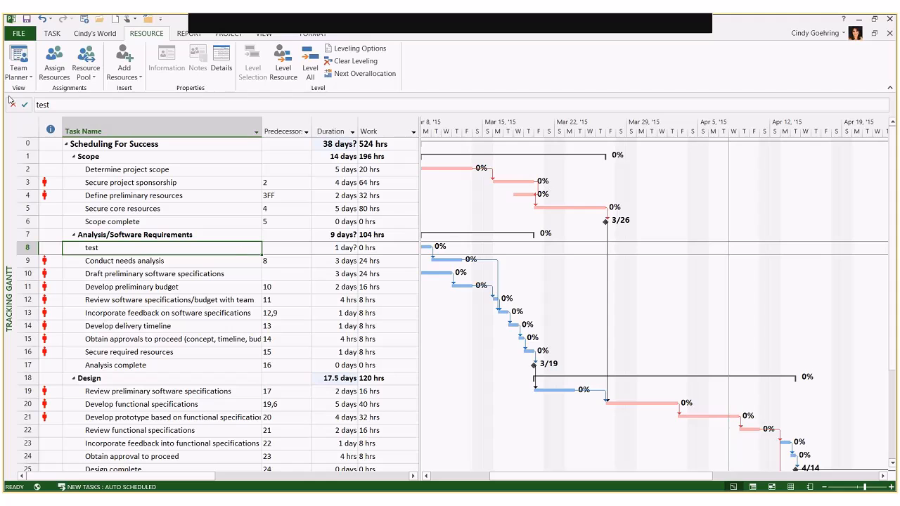
Set the primary Baseline for the entire project
click(229, 36)
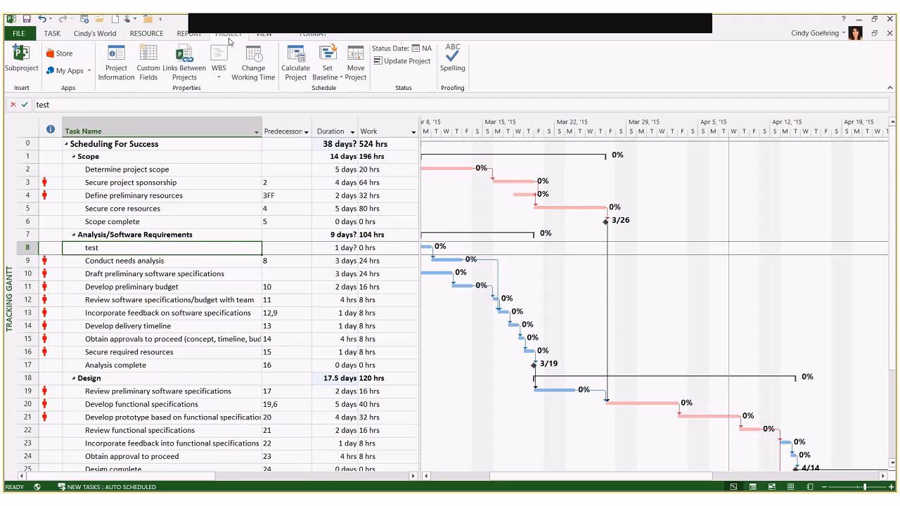
click(332, 76)
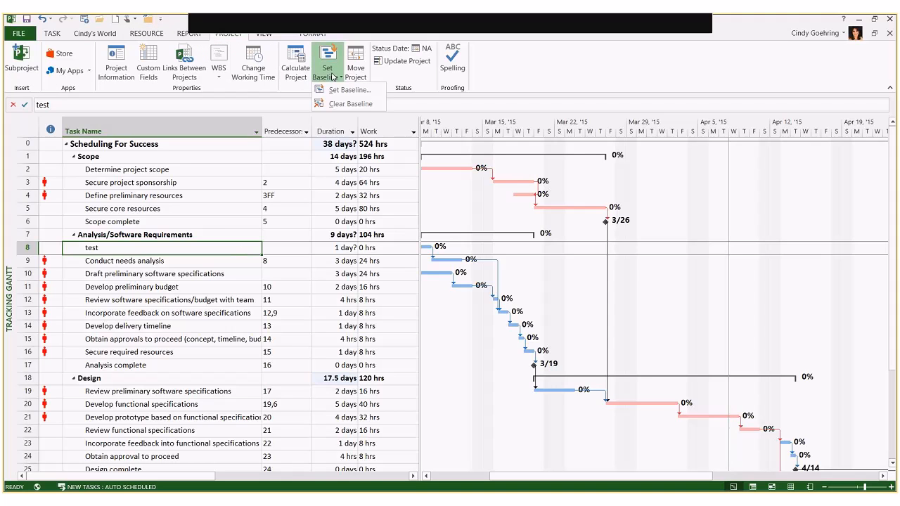
click(346, 90)
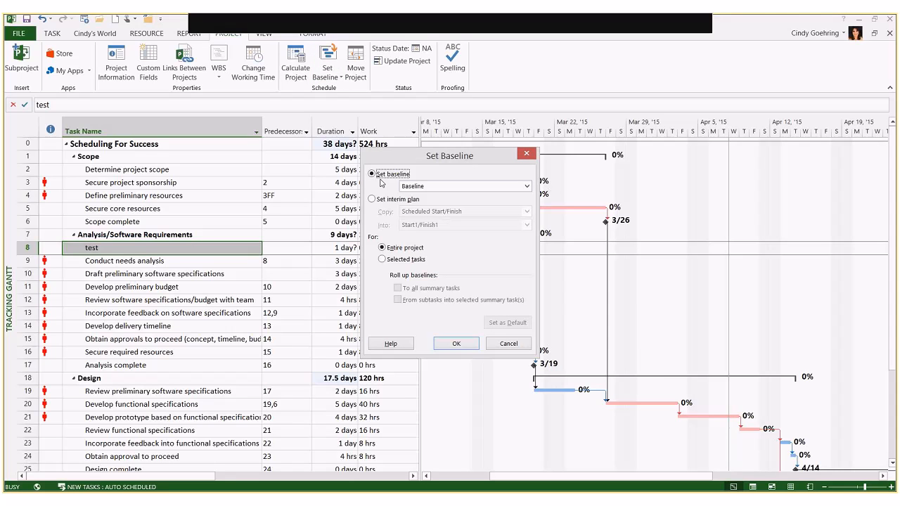
click(431, 187)
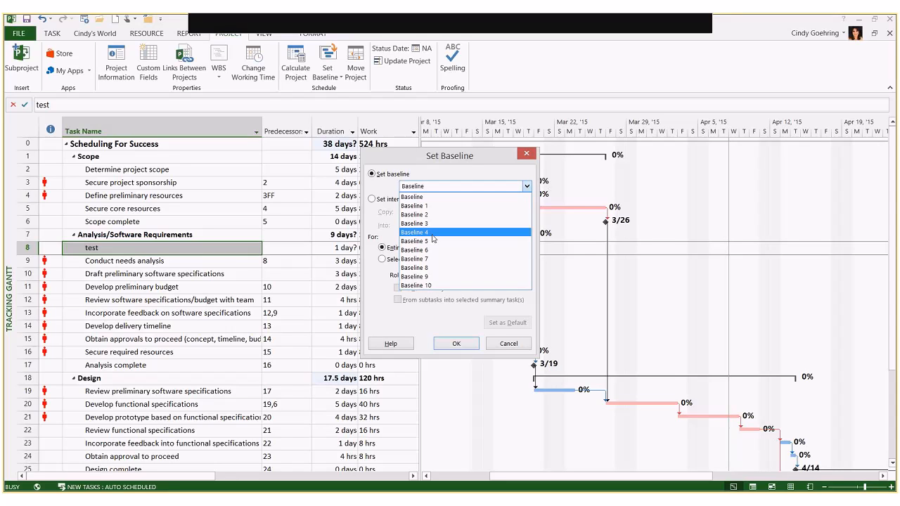
click(420, 196)
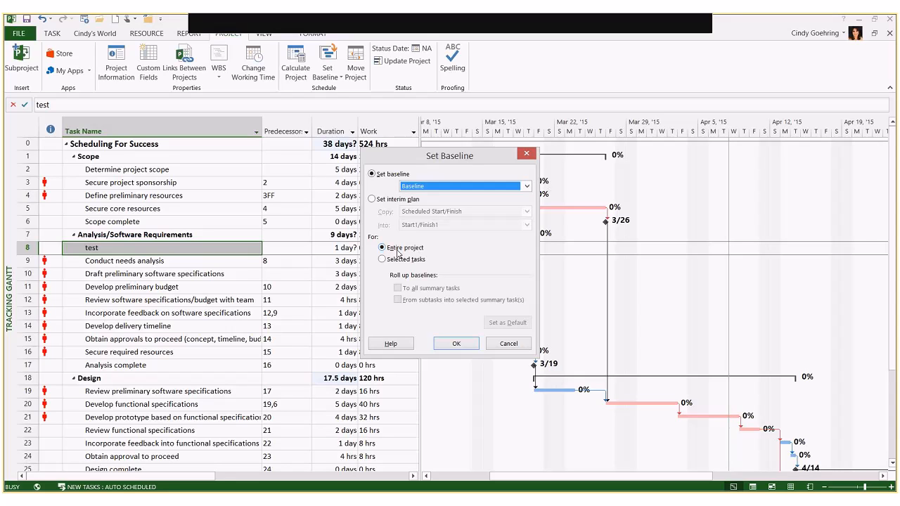
click(456, 344)
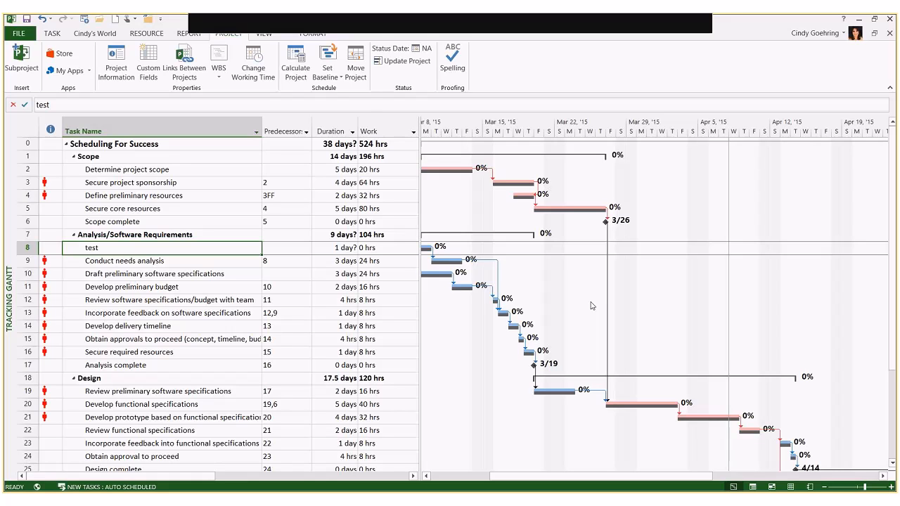
Save a copy of the current schedule as Baseline 1 for the entire project
click(333, 82)
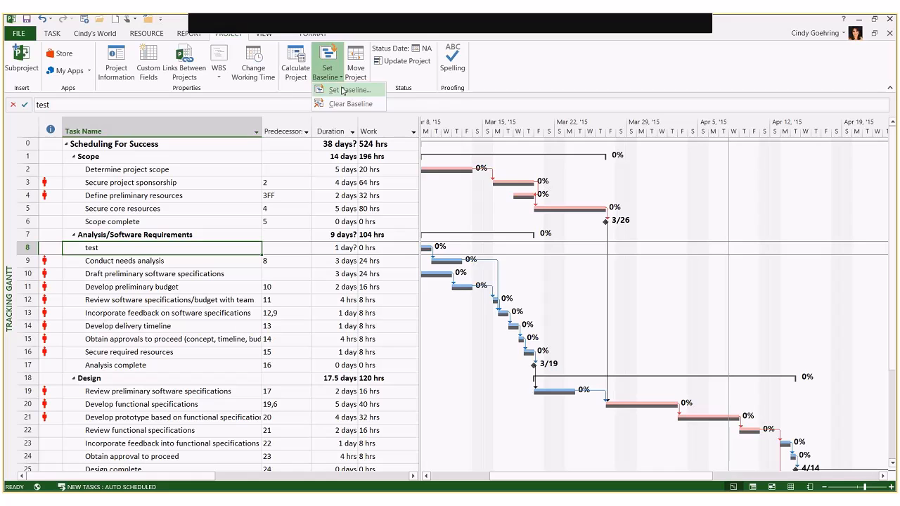
click(344, 89)
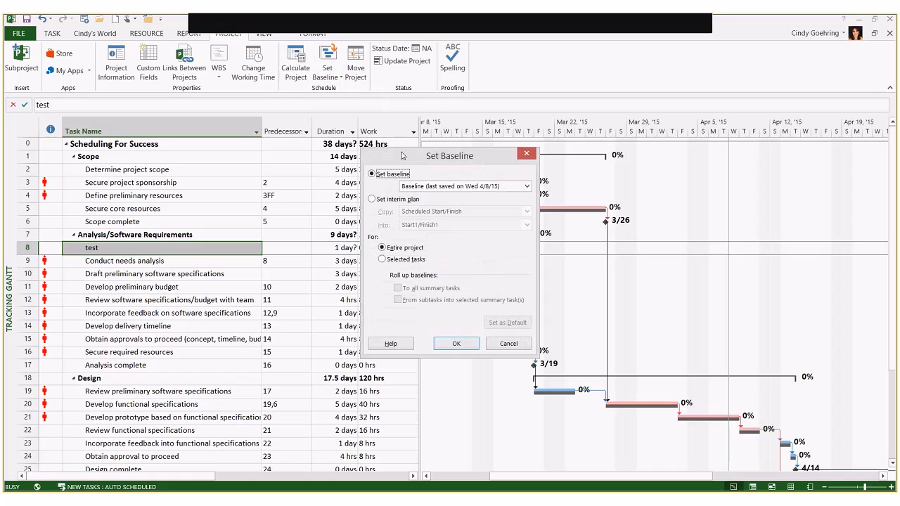
click(527, 186)
click(500, 205)
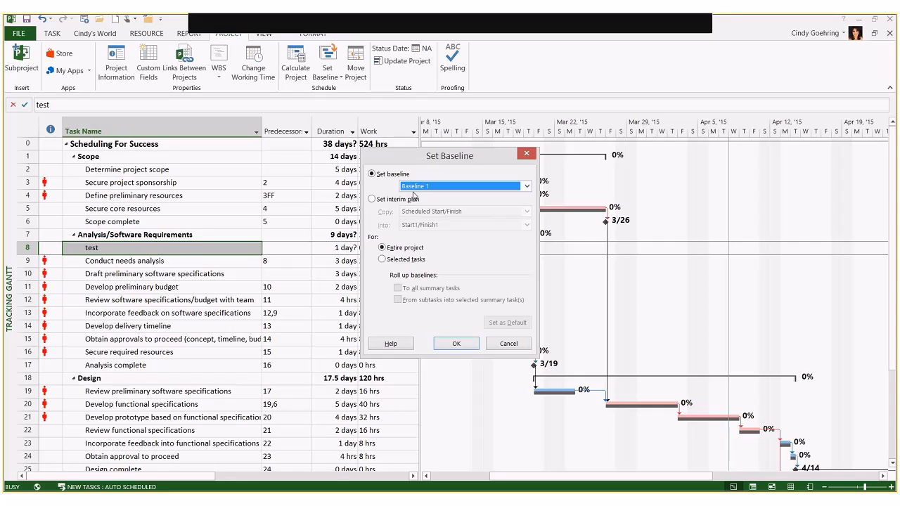
click(457, 344)
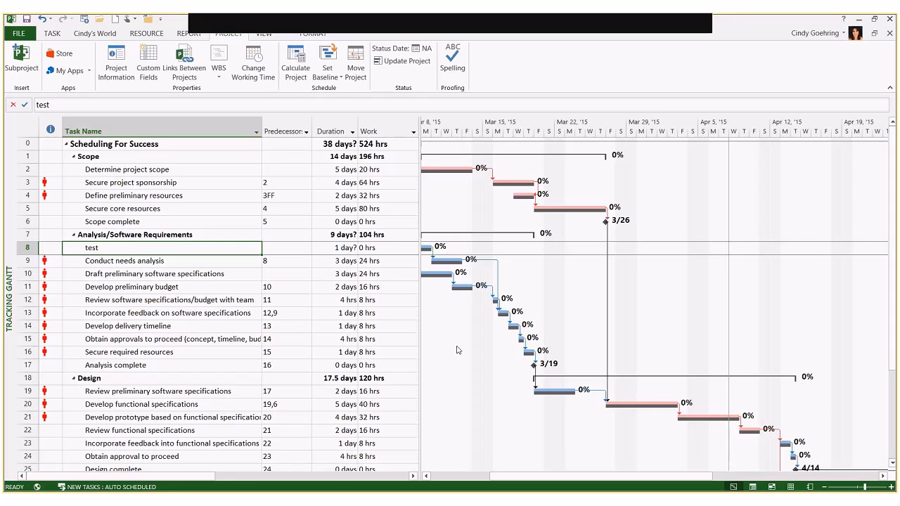
Set the duration of Secure core resources to 10 days and of Review preliminary software specifications to 1 day
click(331, 209)
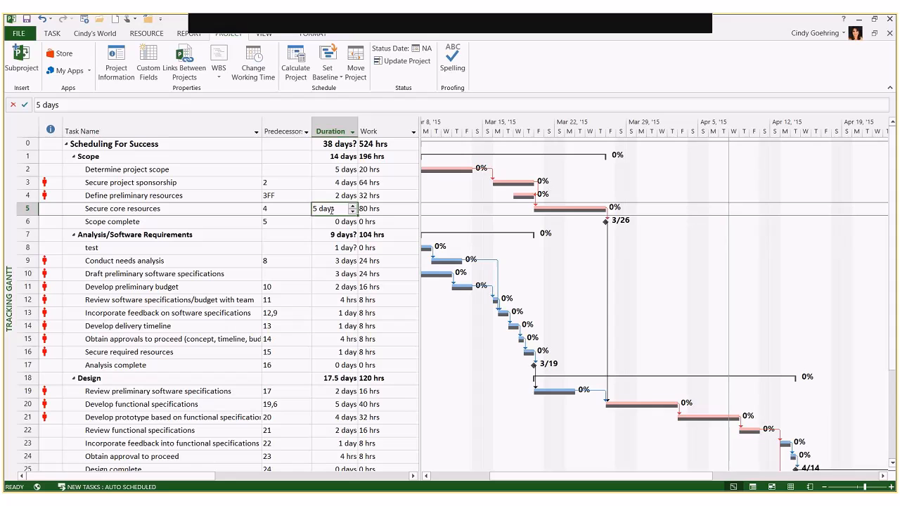
text(10)
key(Return)
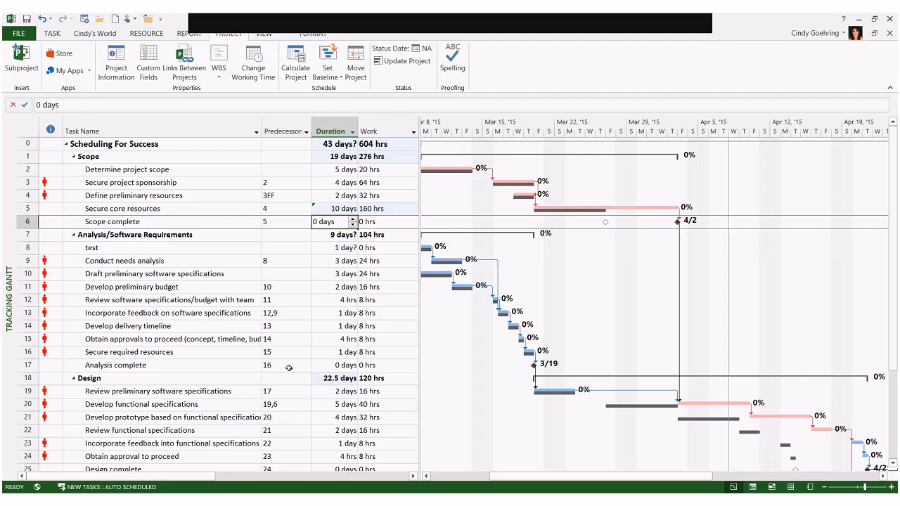
click(334, 391)
text(1)
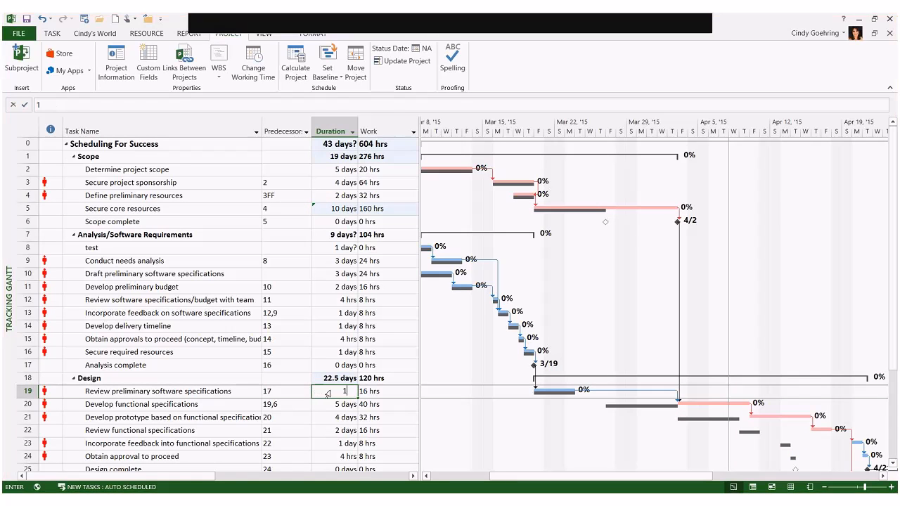
key(Return)
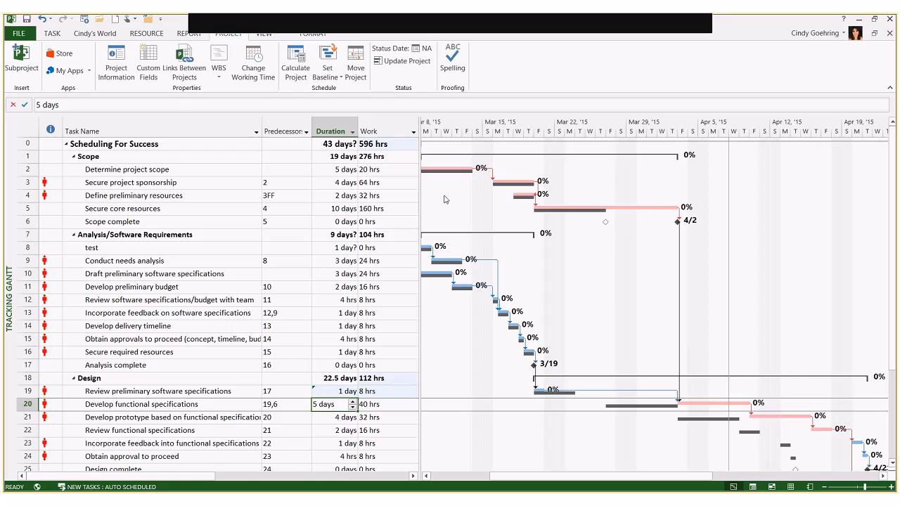
Overwrite the primary Baseline with the revised schedule for the entire project
click(334, 78)
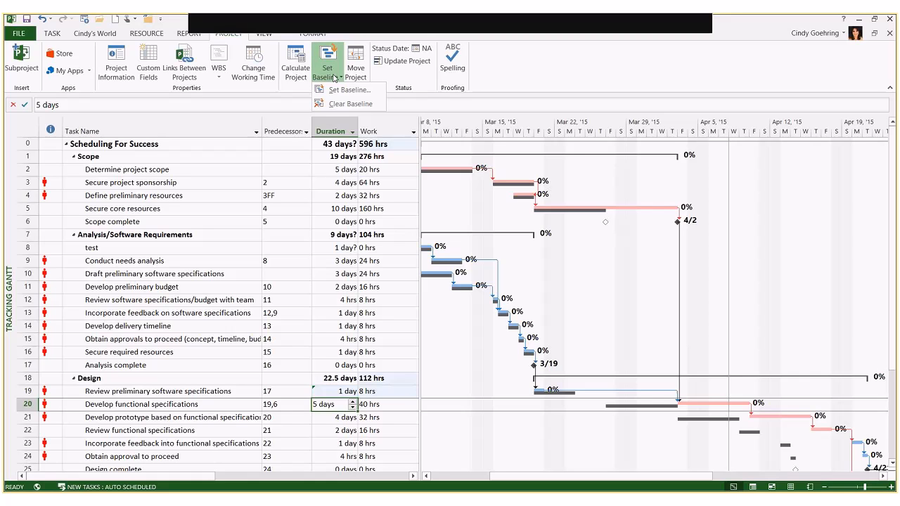
click(350, 90)
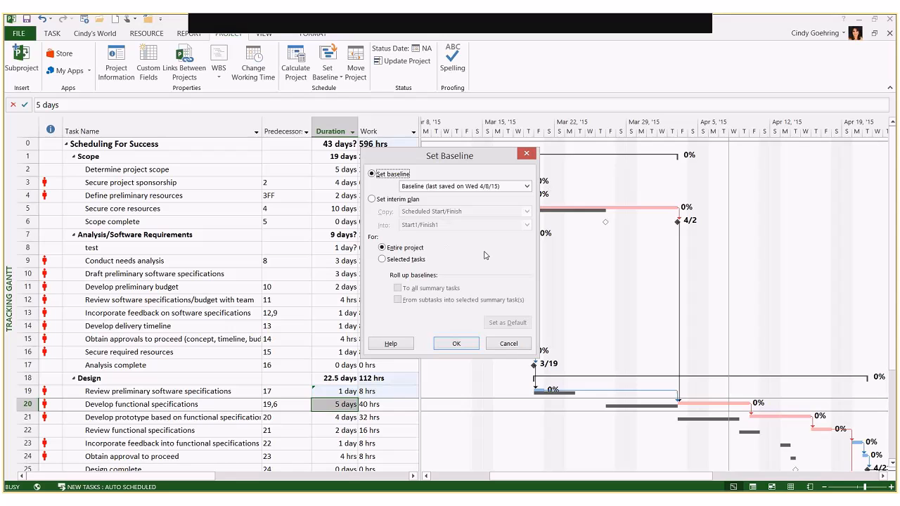
click(457, 344)
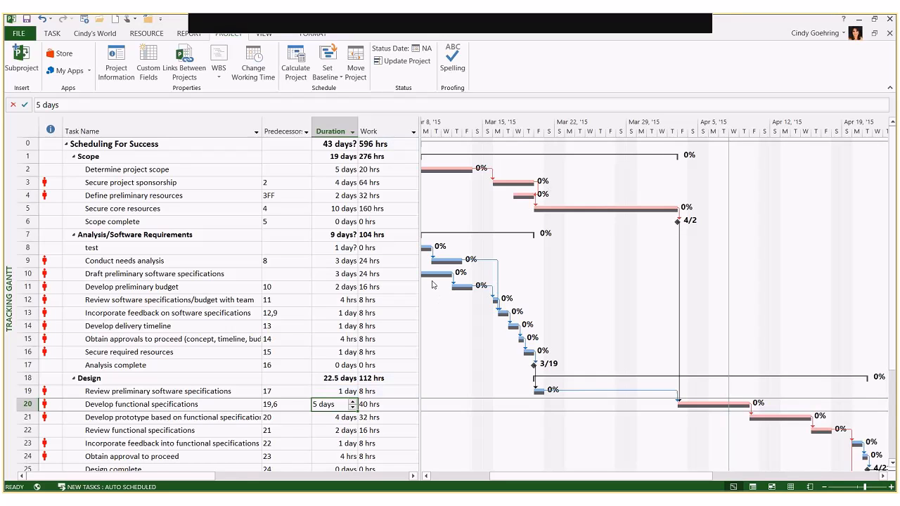
Save the revised schedule as Baseline 2 for the entire project and select the Predecessors cell of Scope complete
click(335, 82)
click(349, 90)
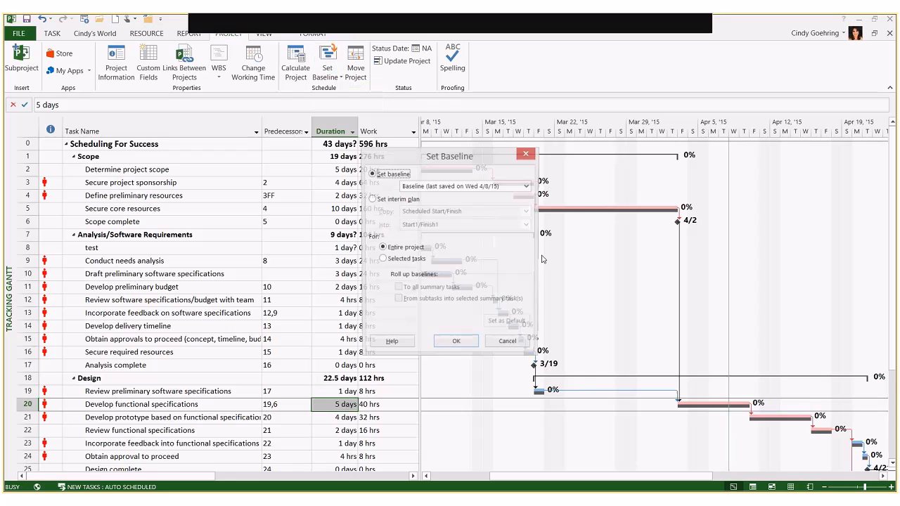
click(518, 187)
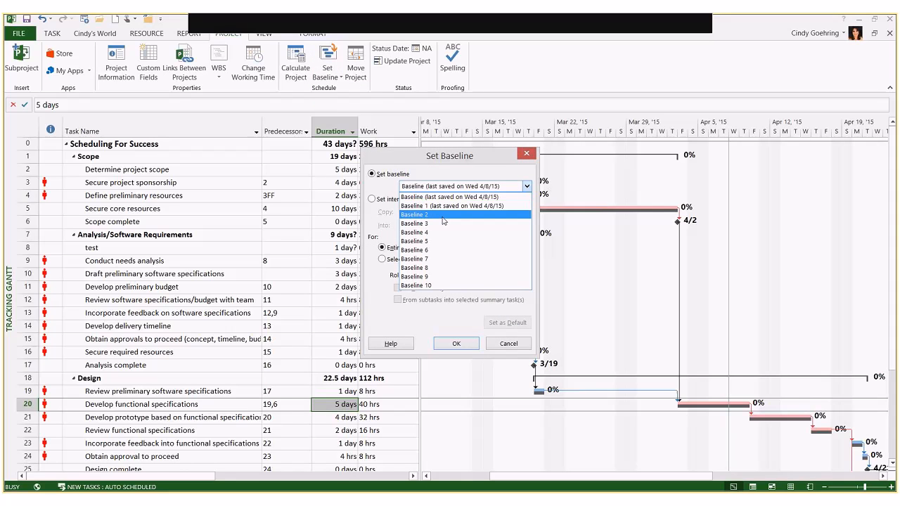
click(444, 214)
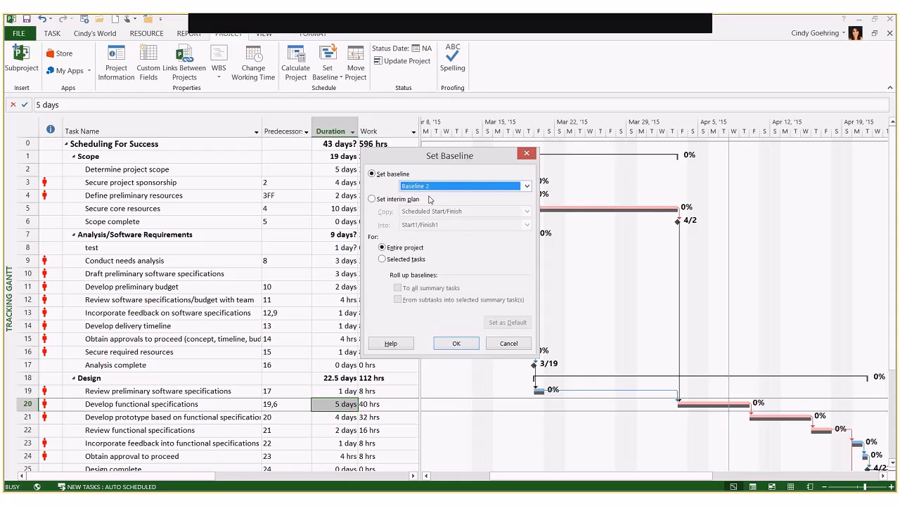
click(452, 346)
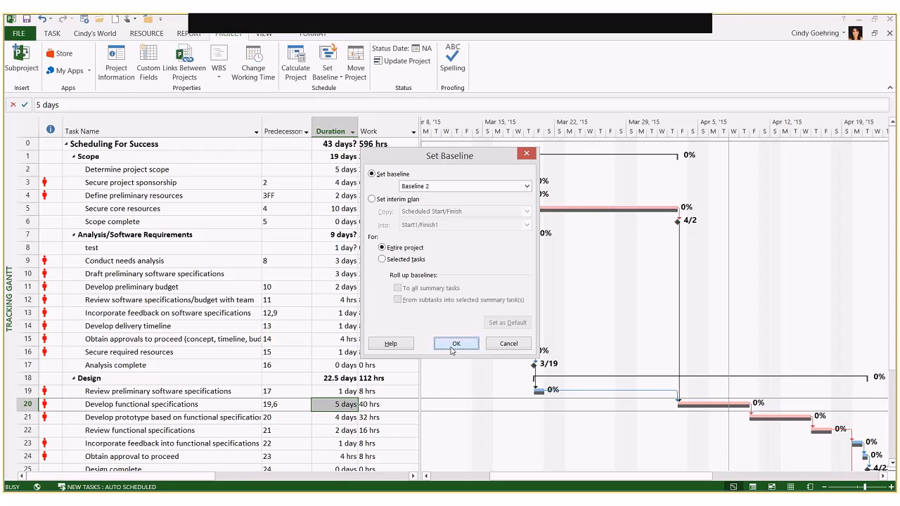
click(455, 344)
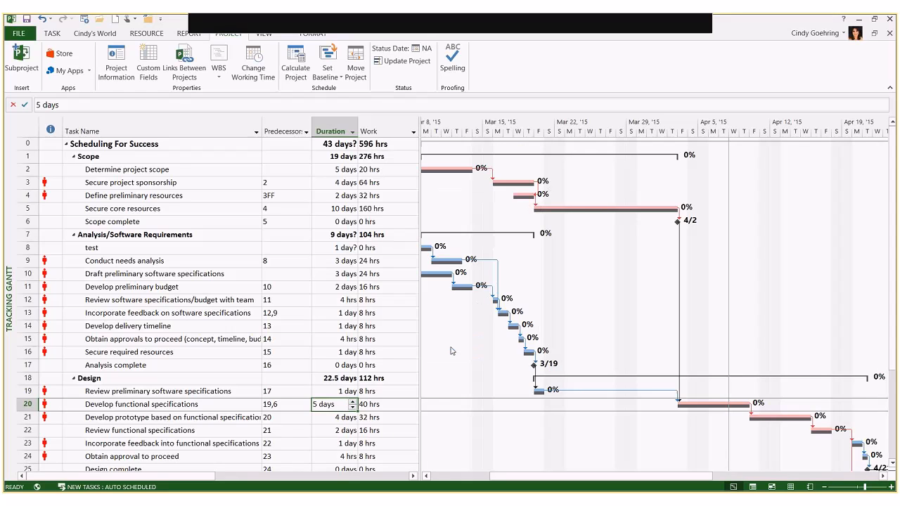
click(282, 221)
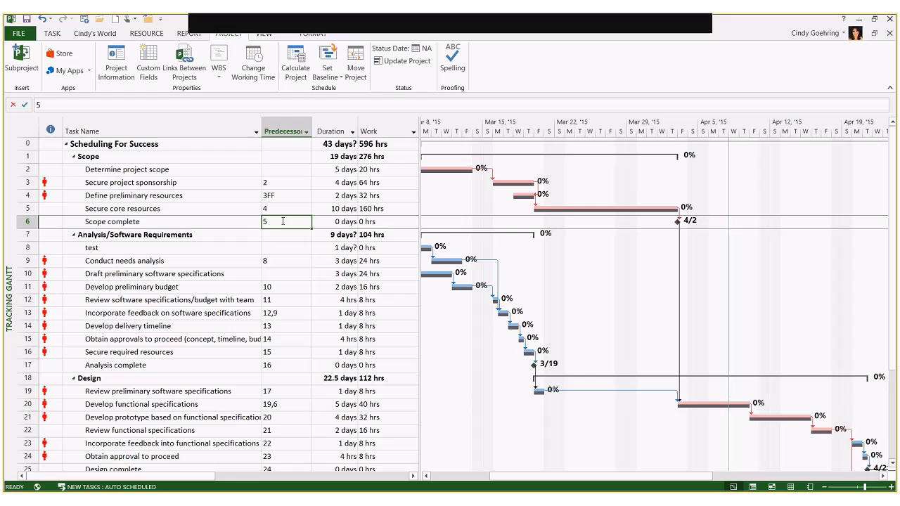